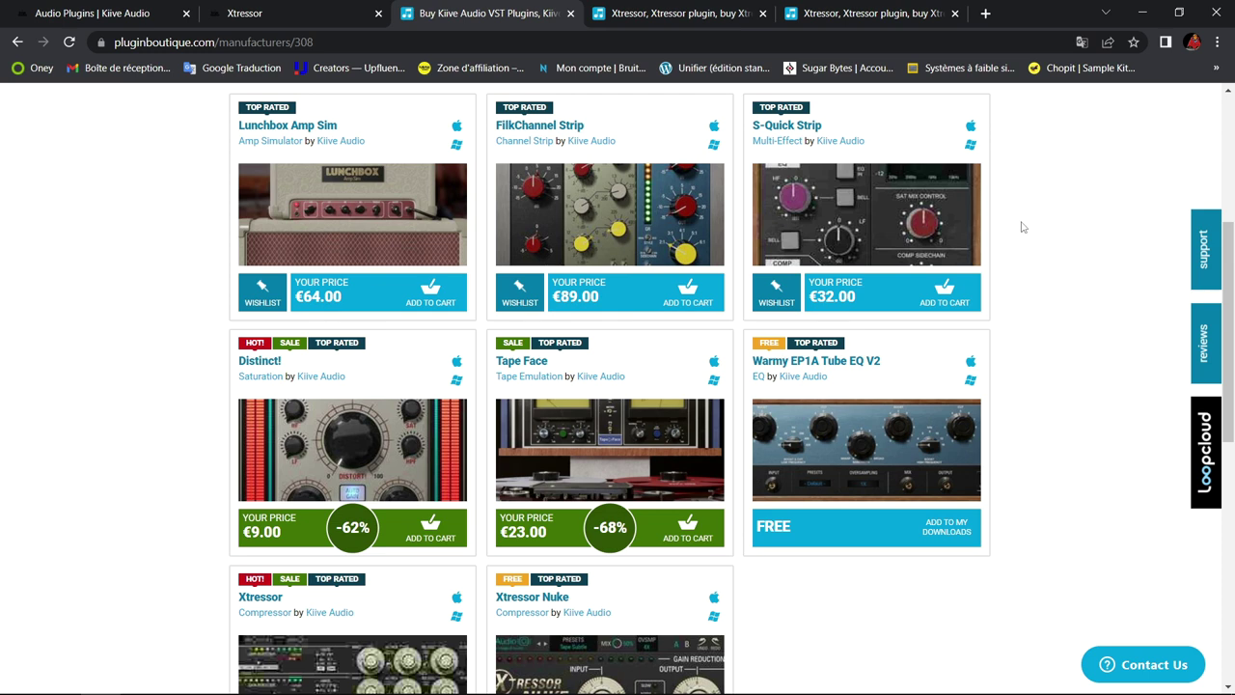
- Browse the Kiive Audio plugin listings and prices on the Plugin Boutique manufacturer page
scroll(1039, 226, down, 4)
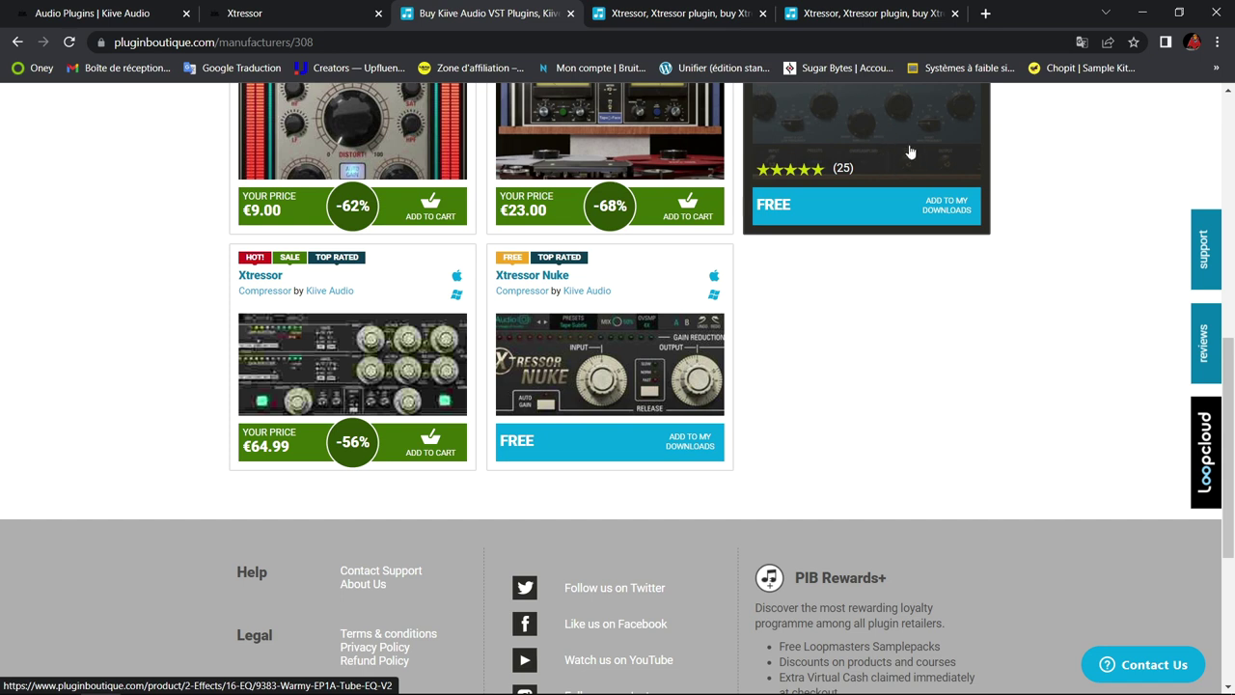
scroll(1145, 214, up, 1)
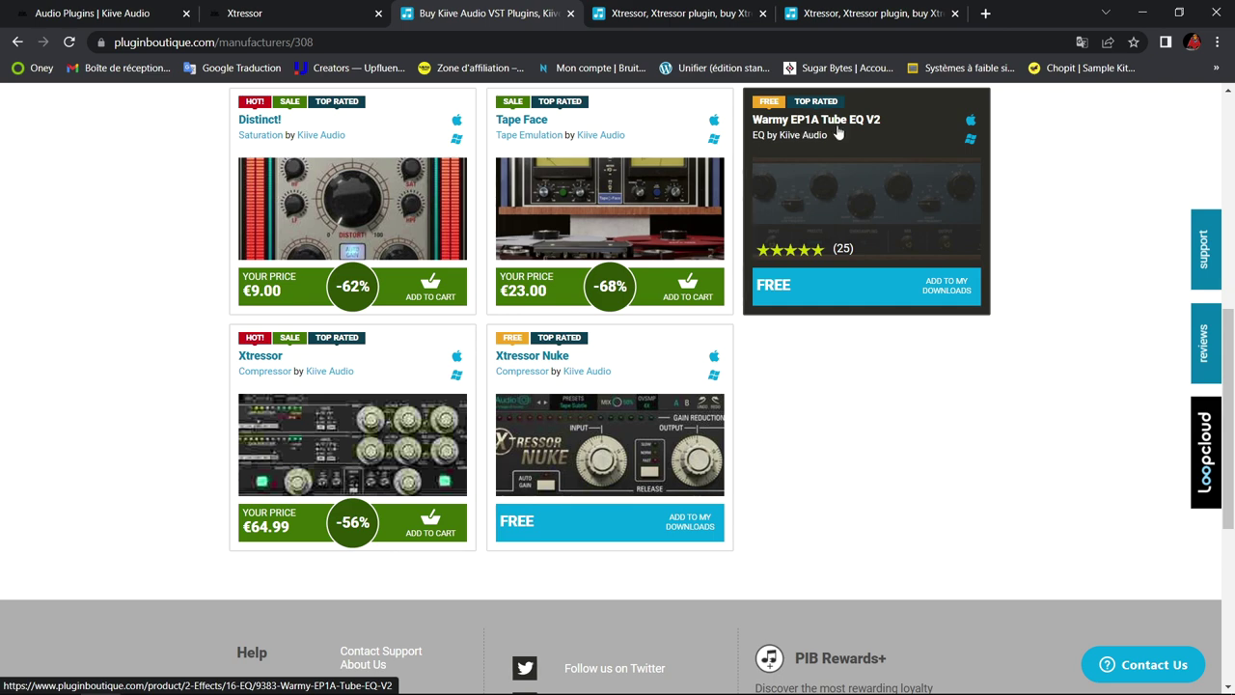
scroll(1146, 243, up, 1)
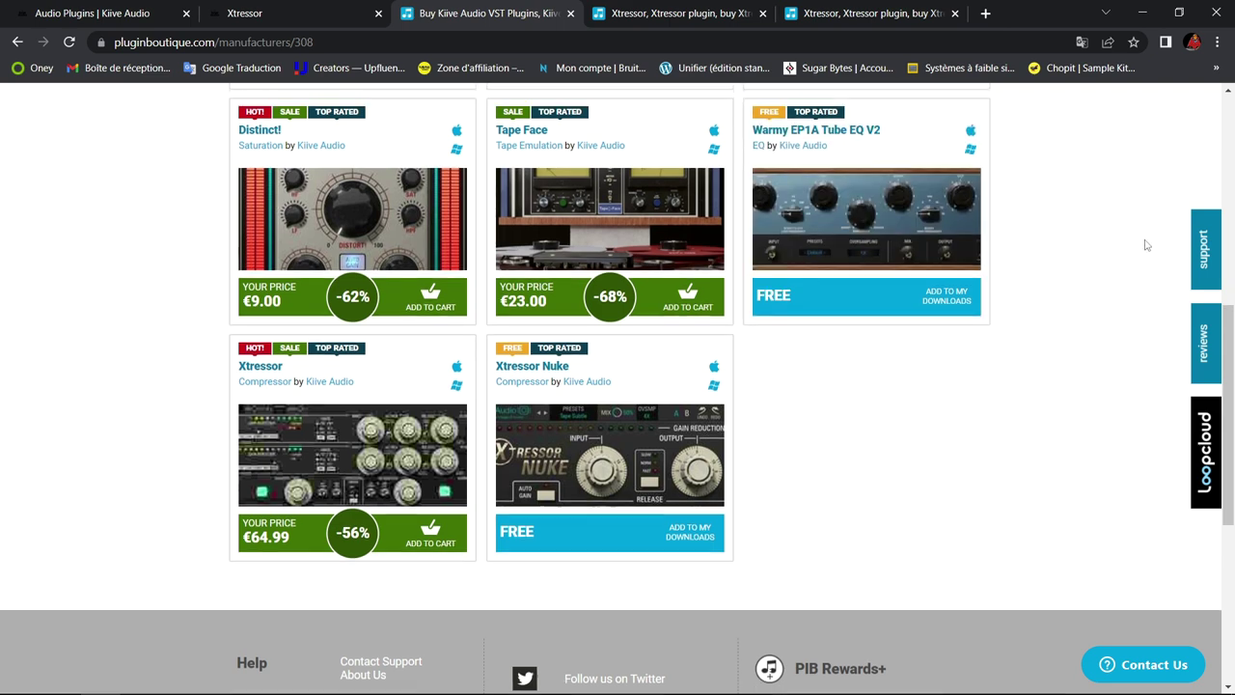
scroll(1145, 244, up, 4)
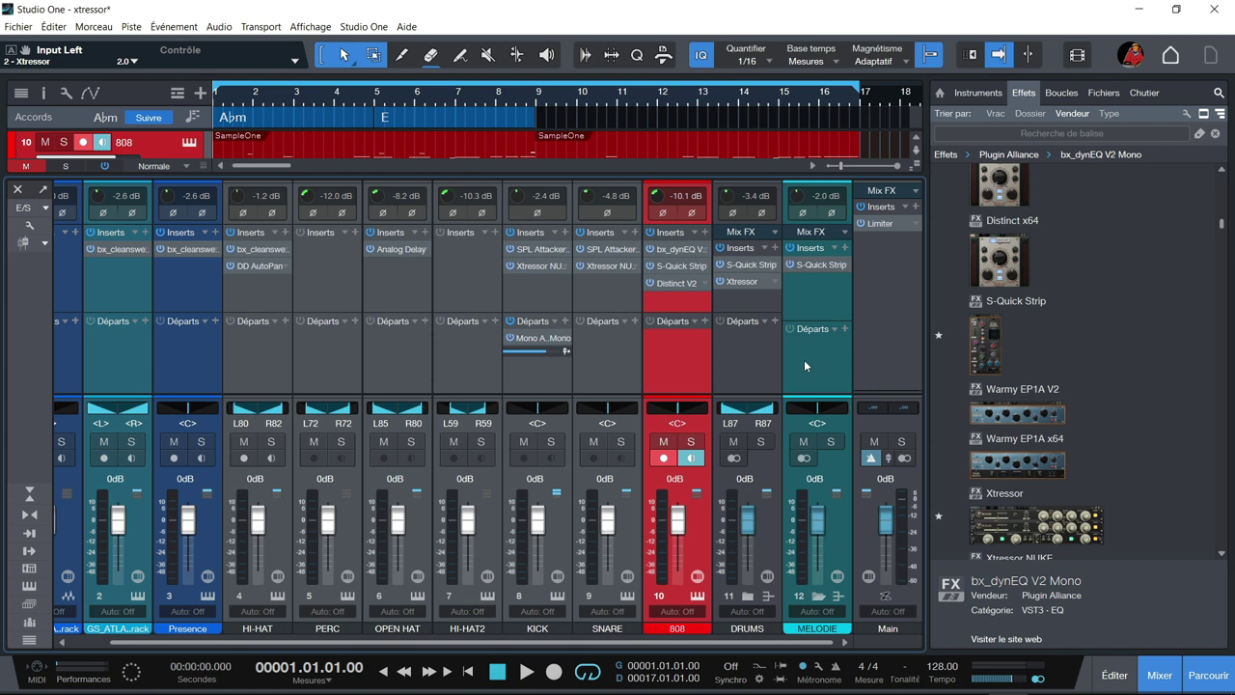
- Switch to Studio One and play the full mix through, stopping playback at the end
key(space)
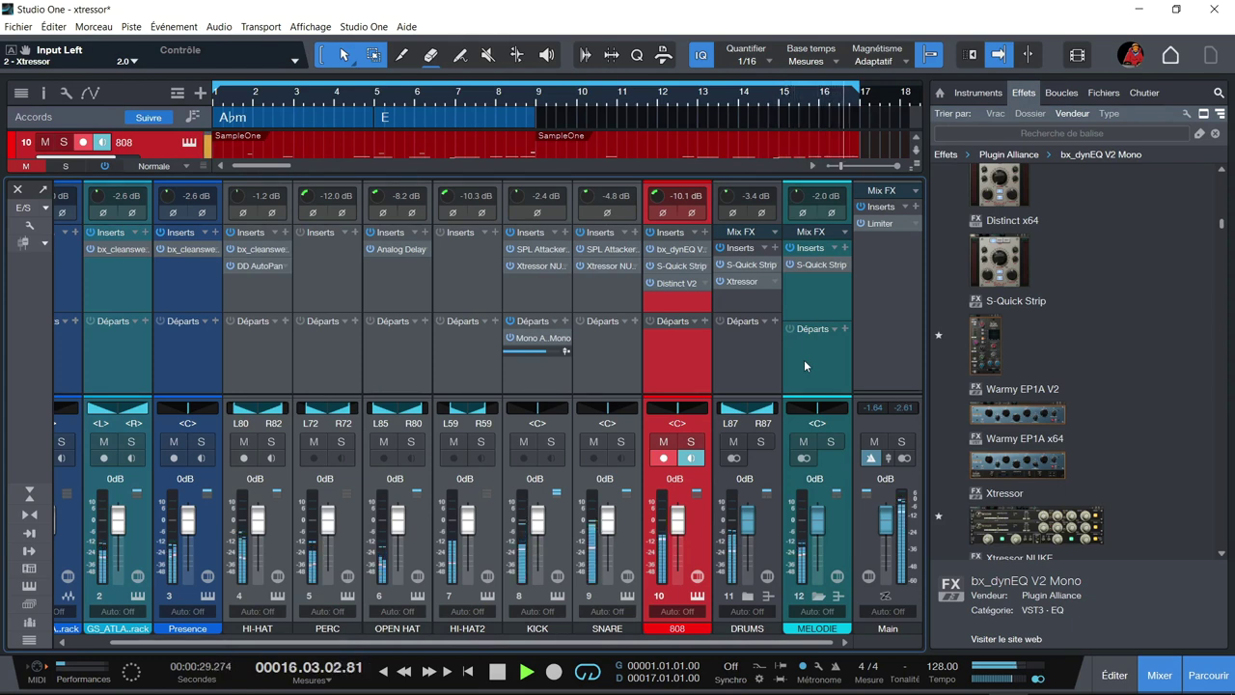
key(space)
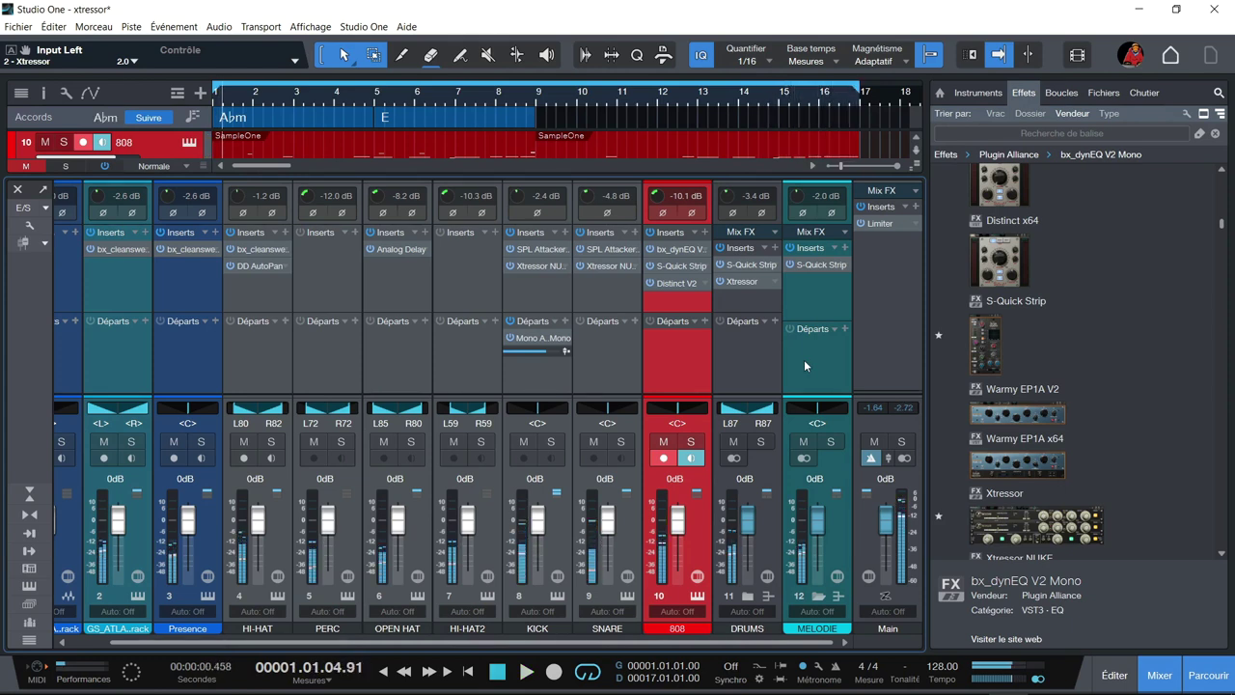
- Solo the MELODIE bus and open its S-Quick Strip insert
click(830, 441)
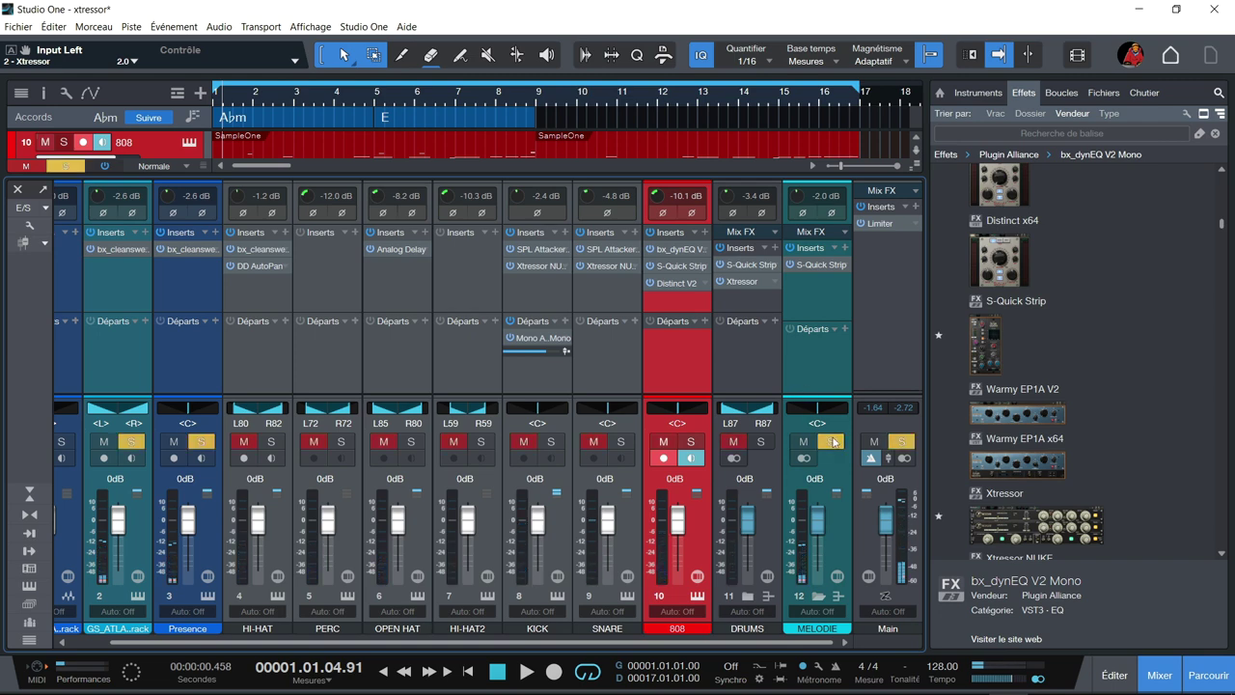
click(809, 266)
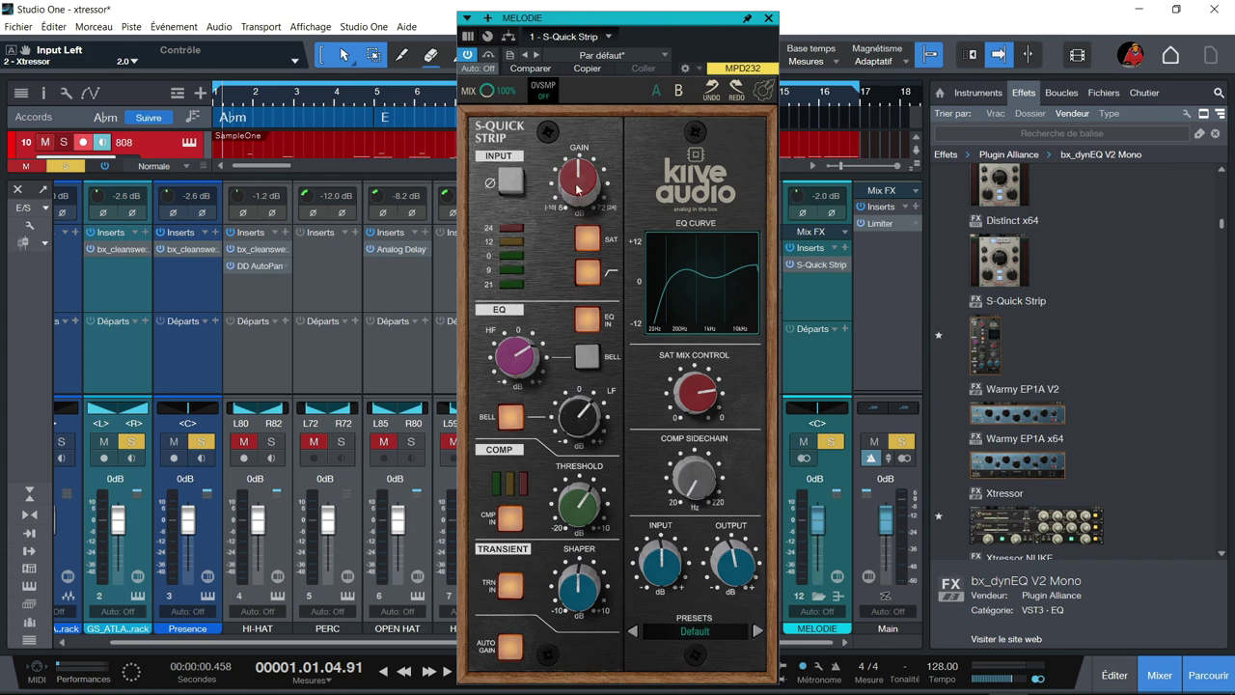
- Toggle S-Quick Strip's input high-pass filter, HF Bell and LF Bell to compare the EQ curves, restoring each setting
click(588, 272)
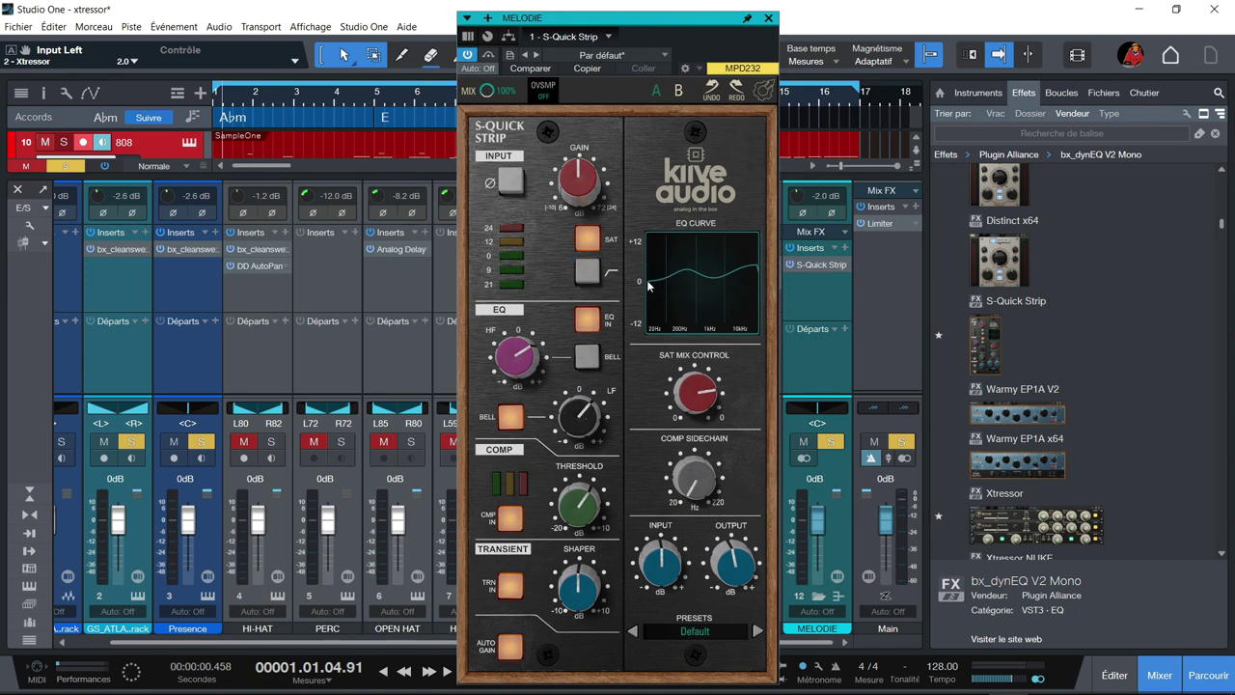
click(588, 273)
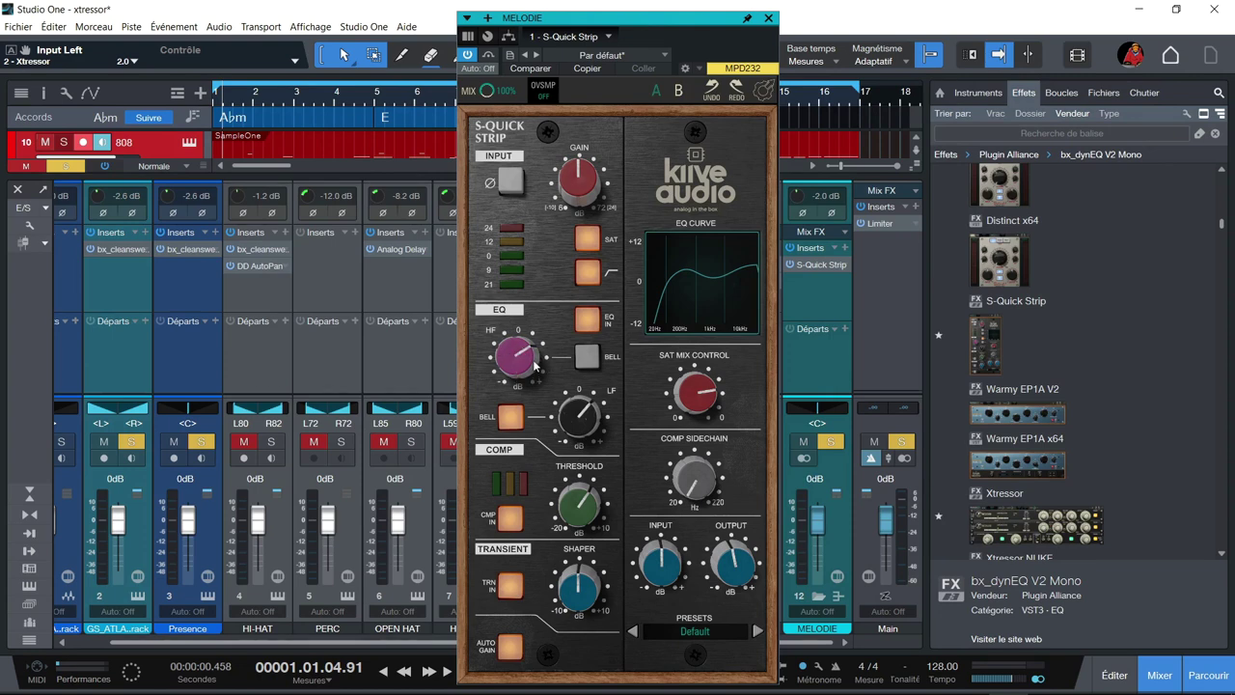
click(586, 358)
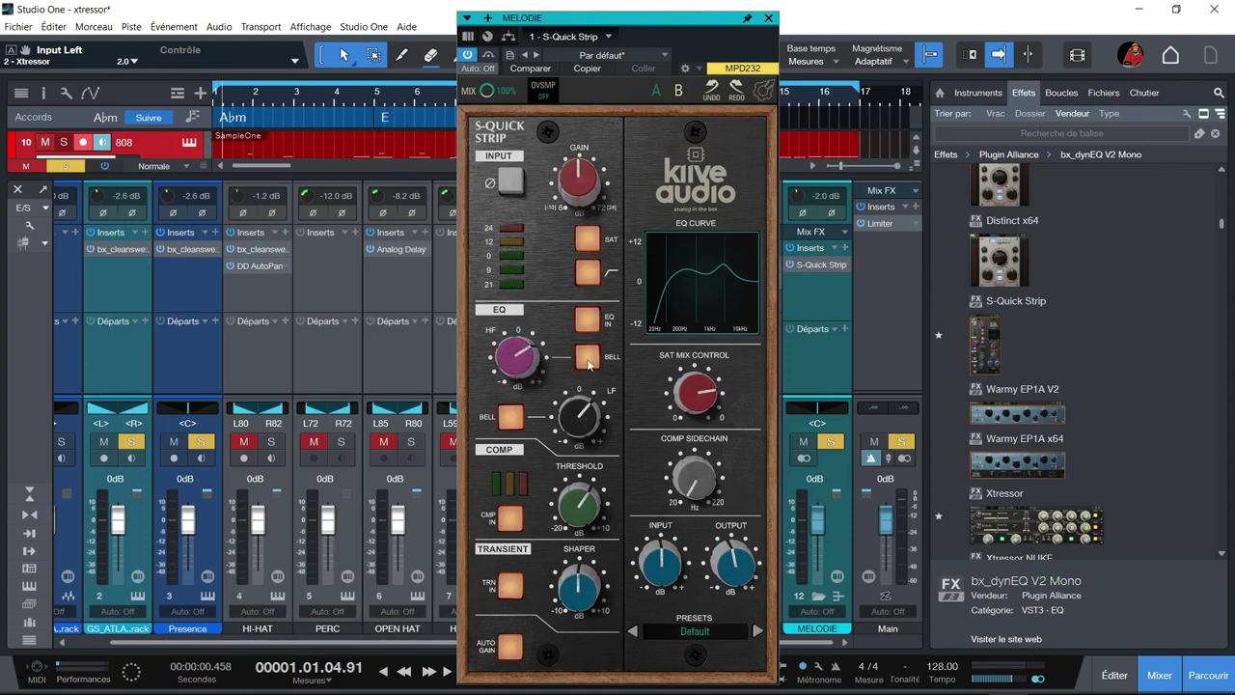
click(587, 358)
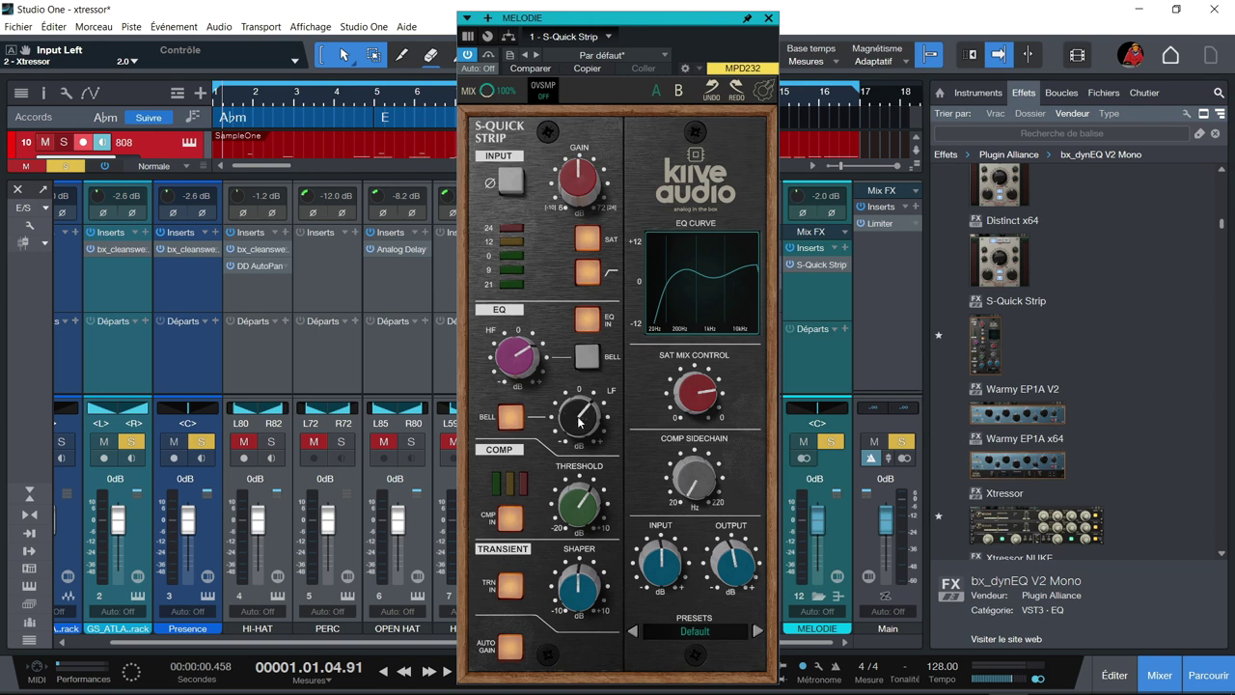
click(511, 420)
click(511, 421)
- Try out the HF, LF, saturation mix and sidechain knobs, returning Comp Sidechain to 20 Hz, and set Shaper to 2.1 dB
drag(518, 355, 522, 363)
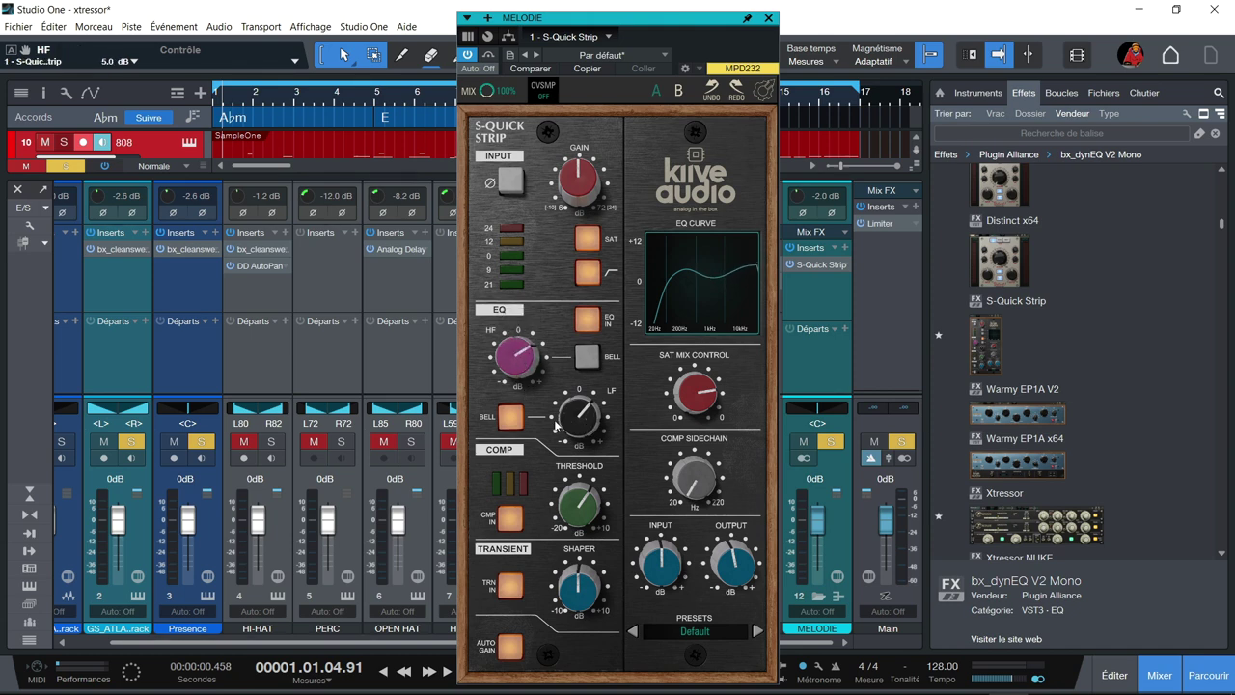
drag(567, 422, 567, 412)
click(699, 485)
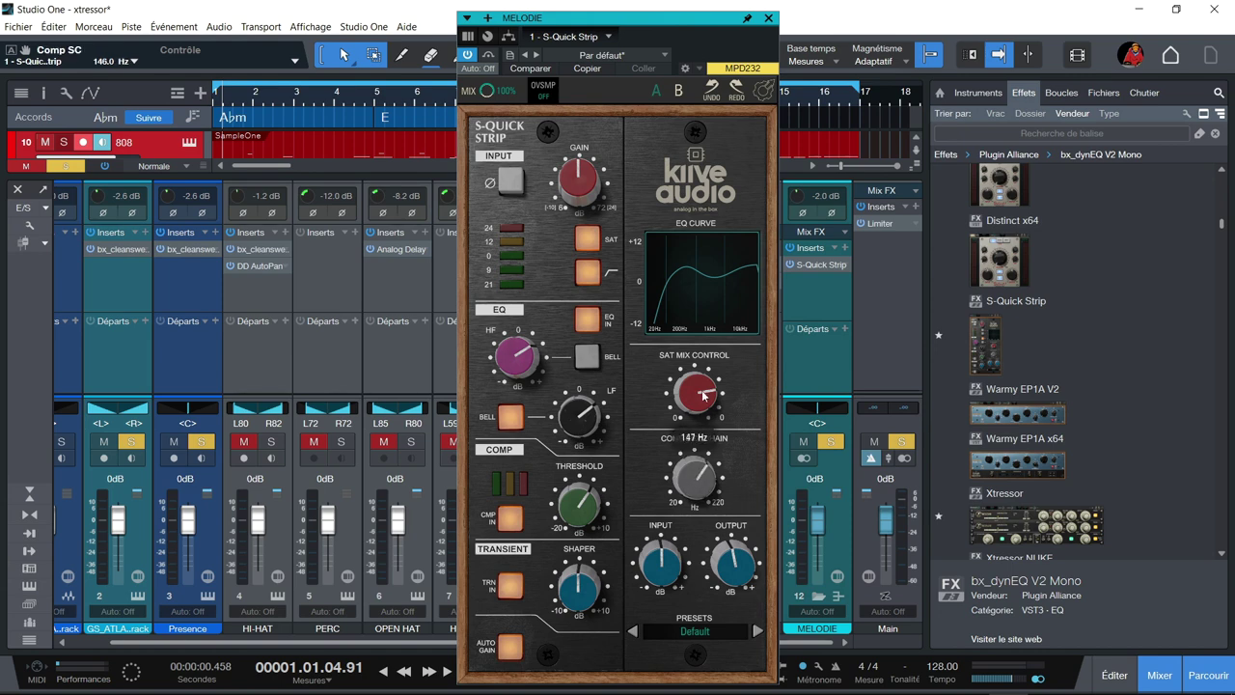
drag(699, 384, 696, 379)
drag(709, 465, 654, 599)
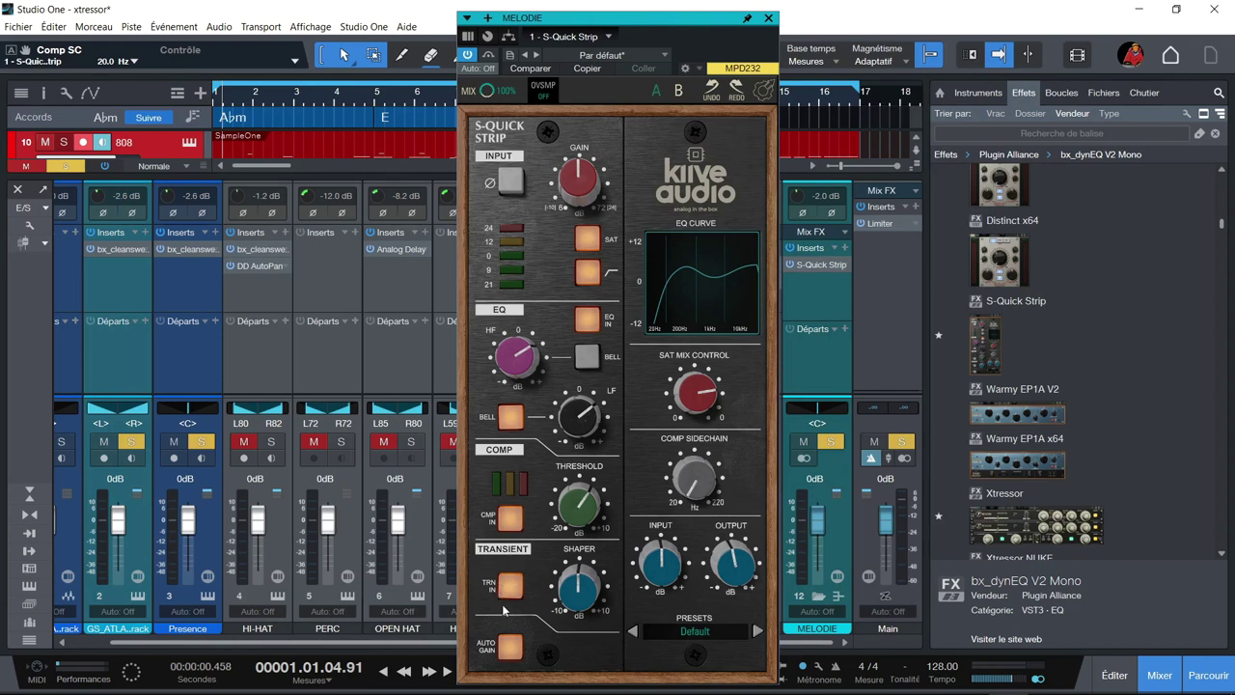
drag(562, 600, 541, 568)
- Examine S-Quick Strip's oversampling rates and settings options, and close the plugin window
click(544, 95)
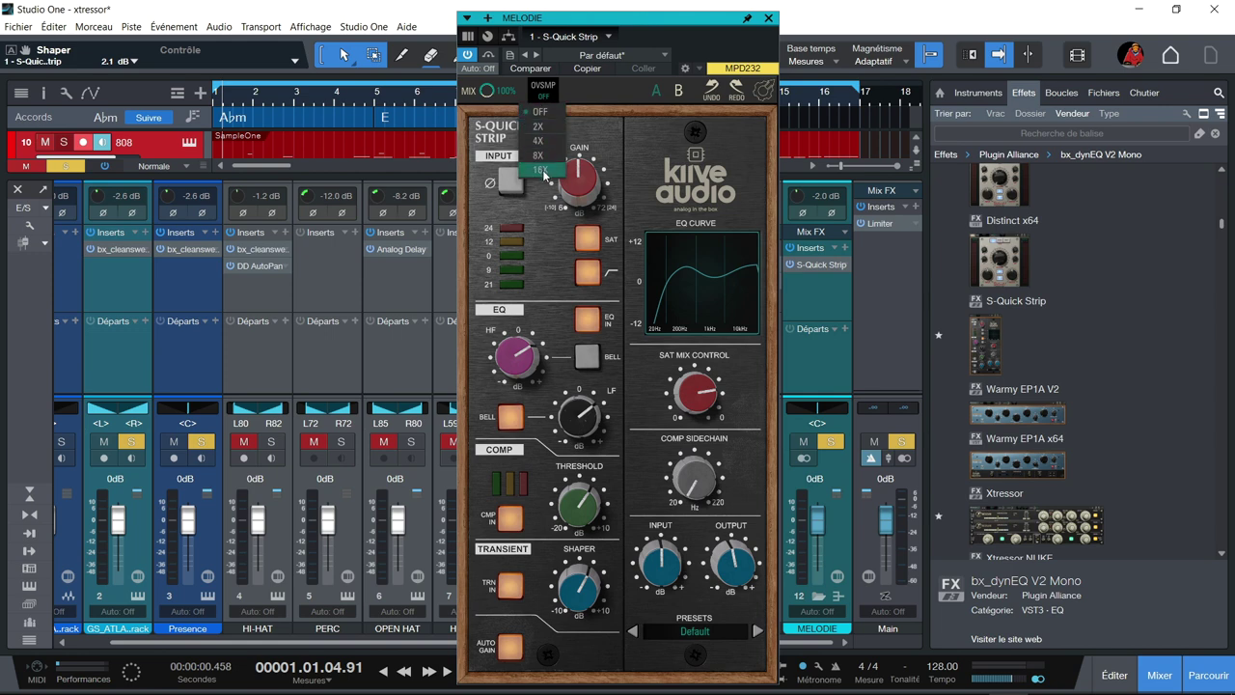
click(764, 91)
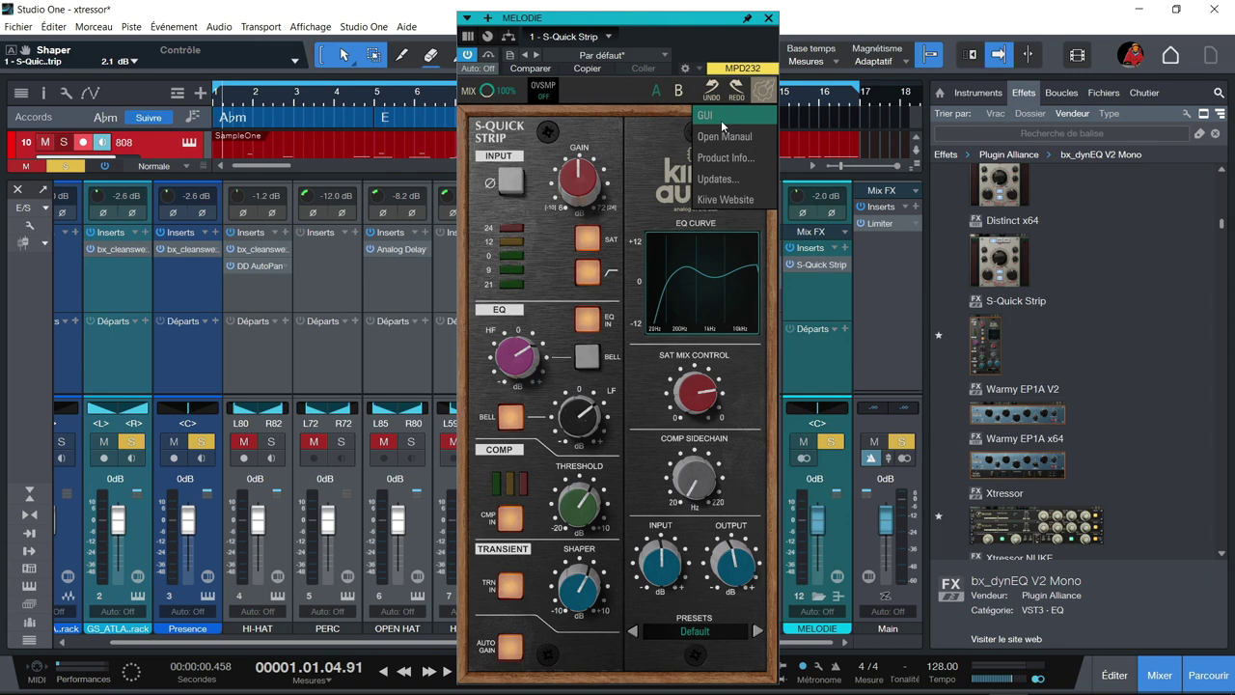
mouse_move(720, 119)
click(762, 90)
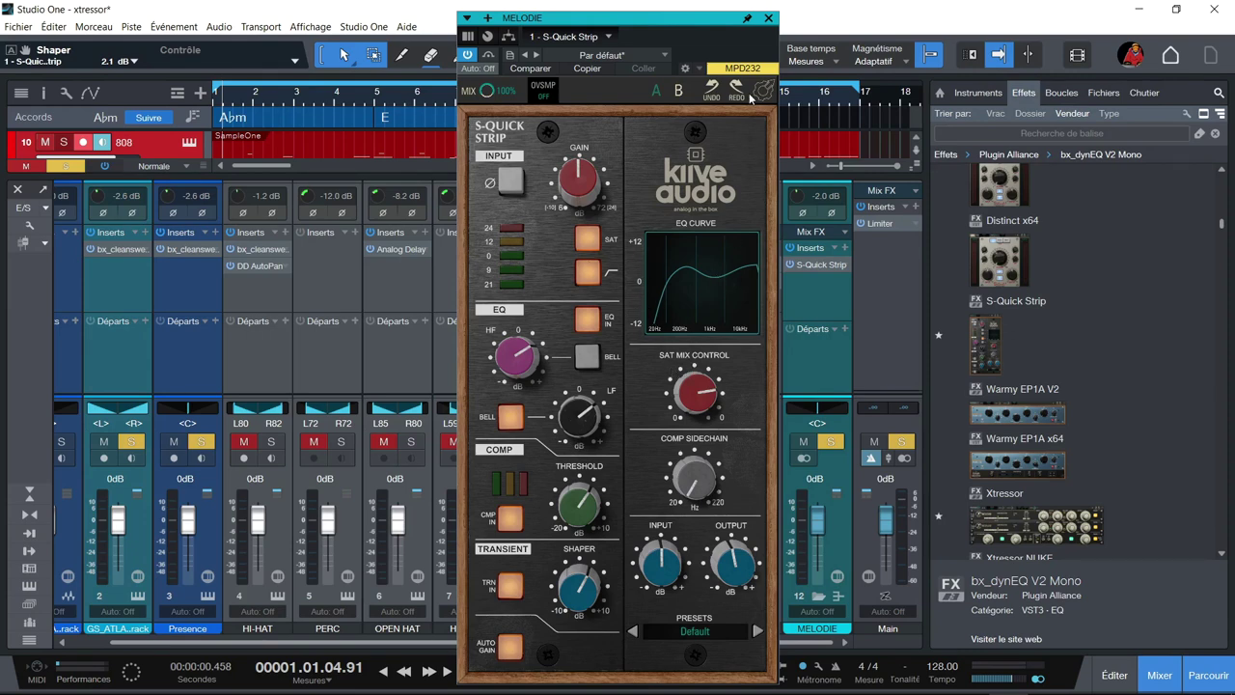
click(768, 19)
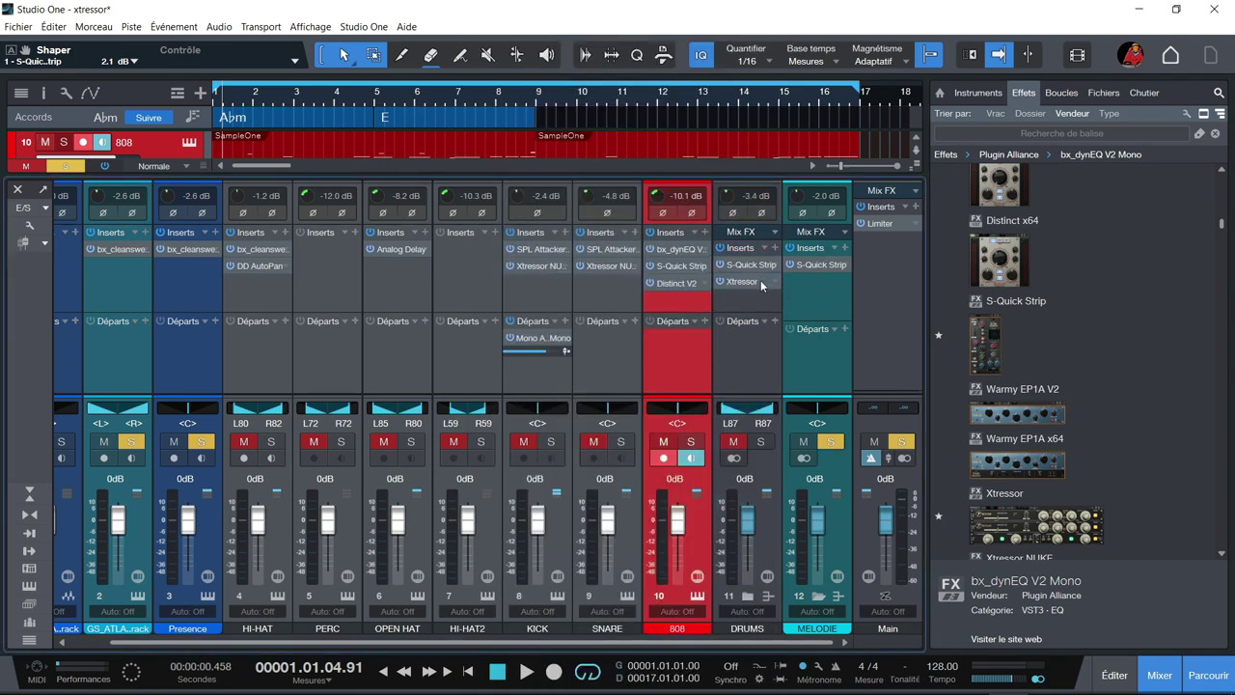
- Solo the DRUMS bus instead of MELODIE and open its Xtressor insert, positioning the plugin window fully in view
click(762, 441)
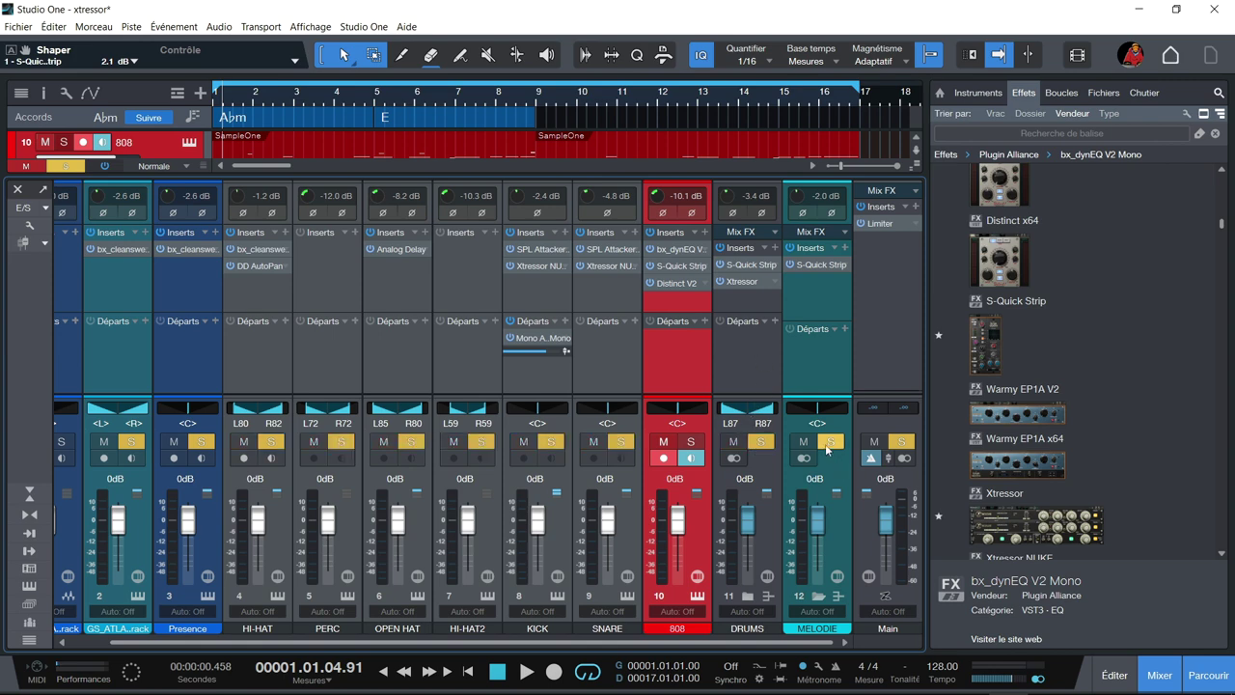
click(738, 263)
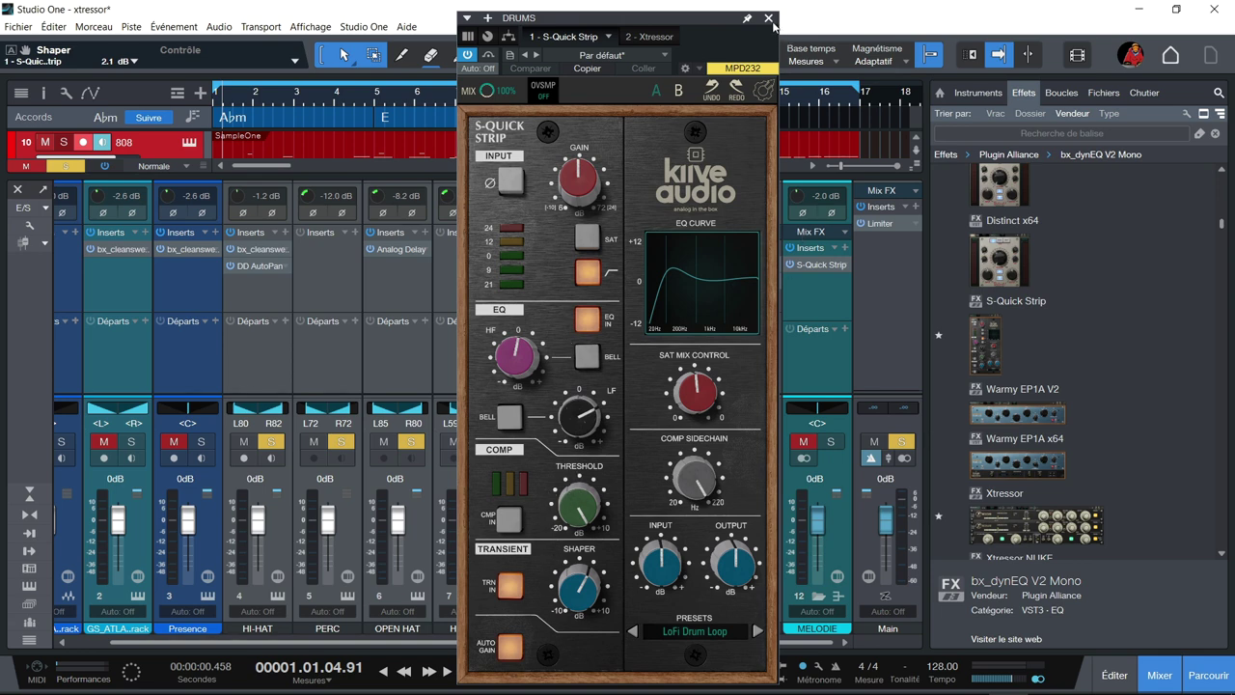
click(662, 39)
drag(859, 17, 429, 118)
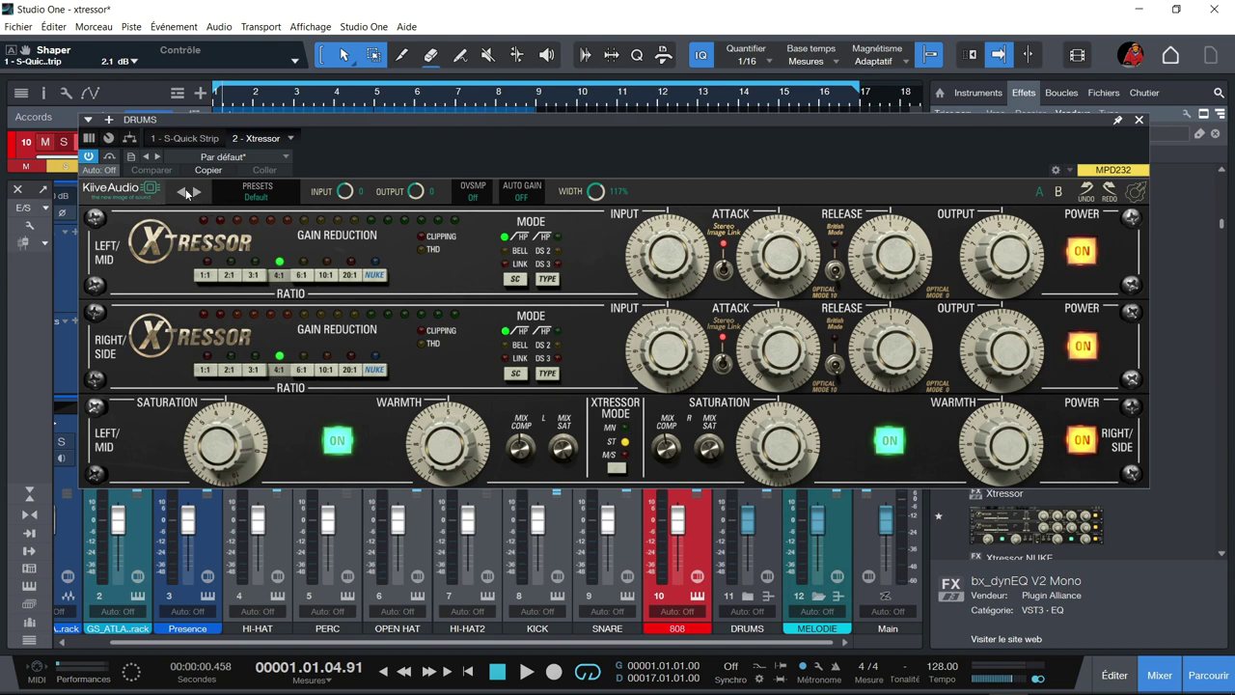
- Examine Xtressor's factory preset categories, such as Drums and Vocals, and its oversampling options
click(256, 197)
mouse_move(253, 213)
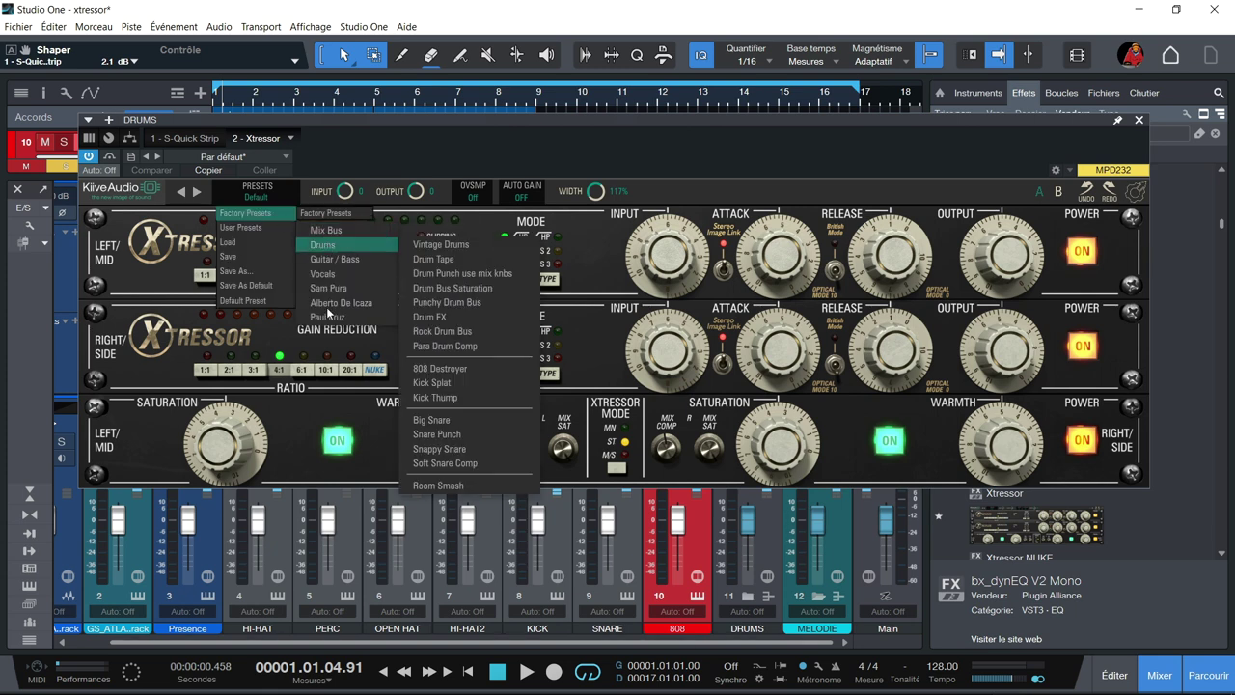
mouse_move(328, 237)
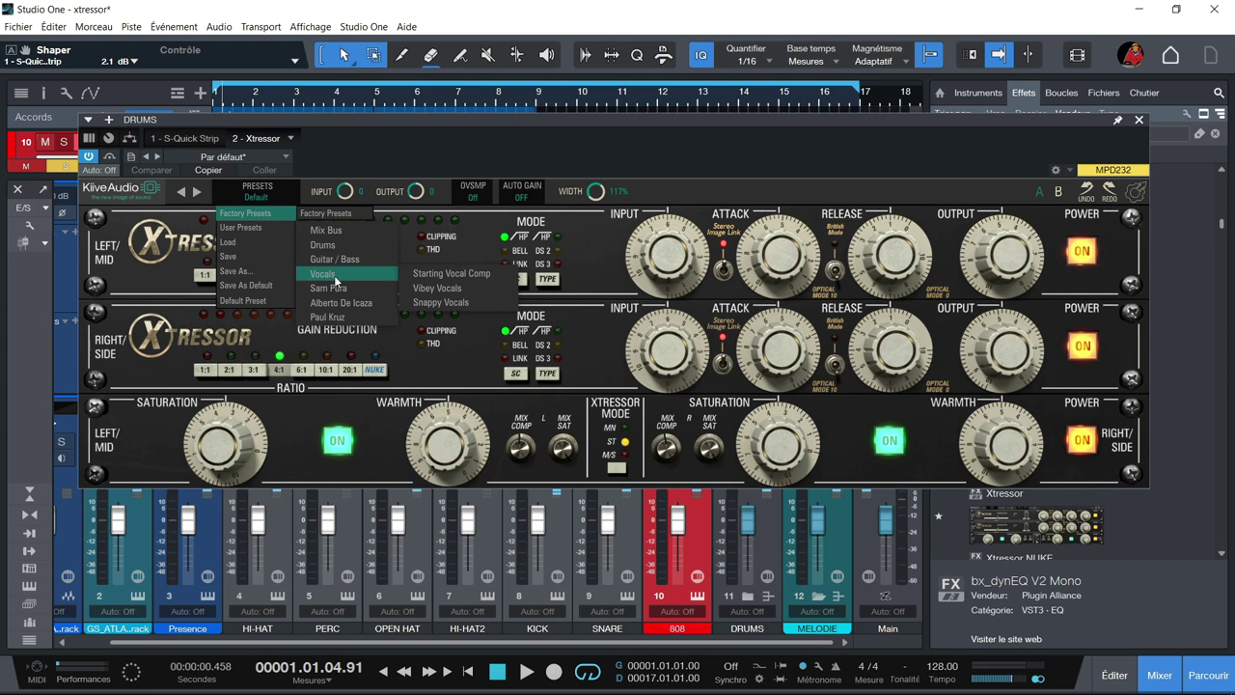
mouse_move(334, 292)
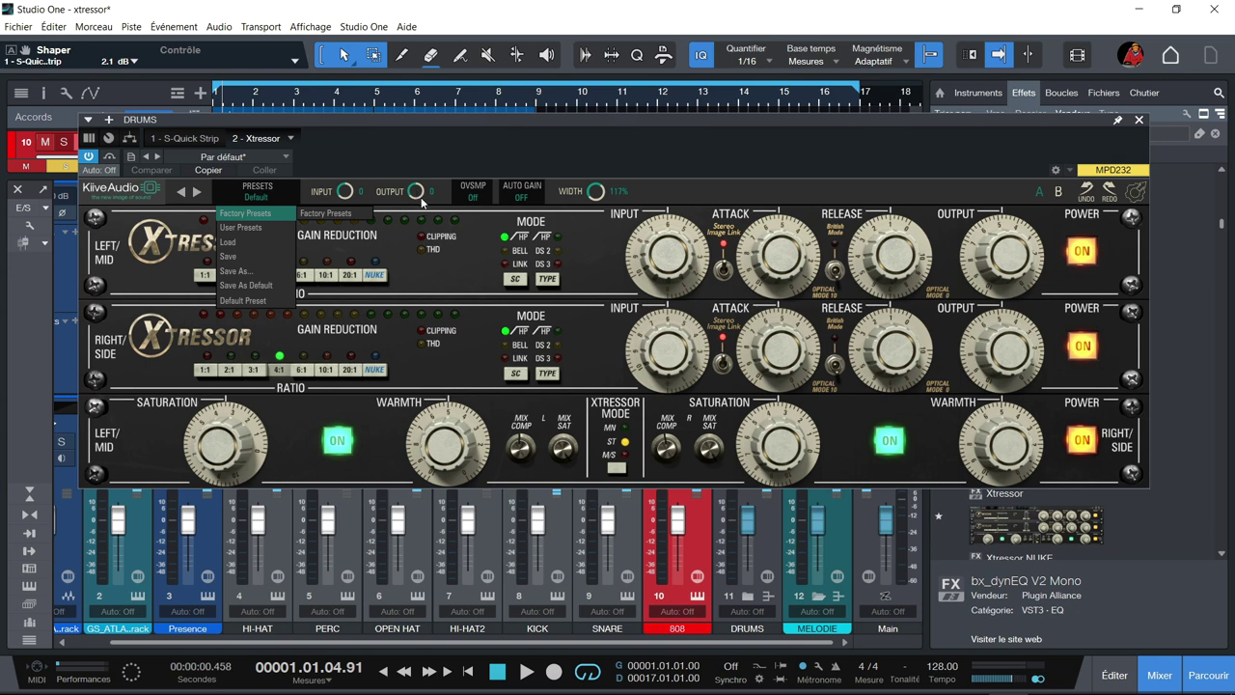
click(472, 196)
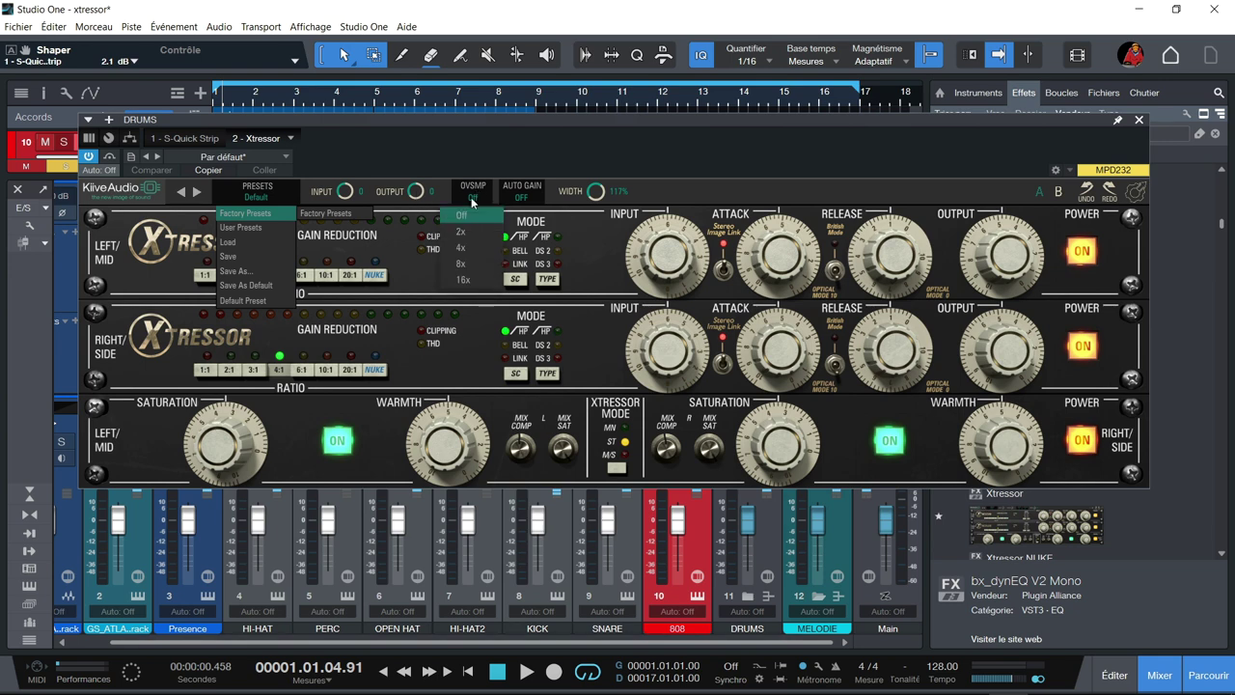
- Turn on Auto Gain in Xtressor and view the plugin's settings options
click(521, 195)
click(522, 196)
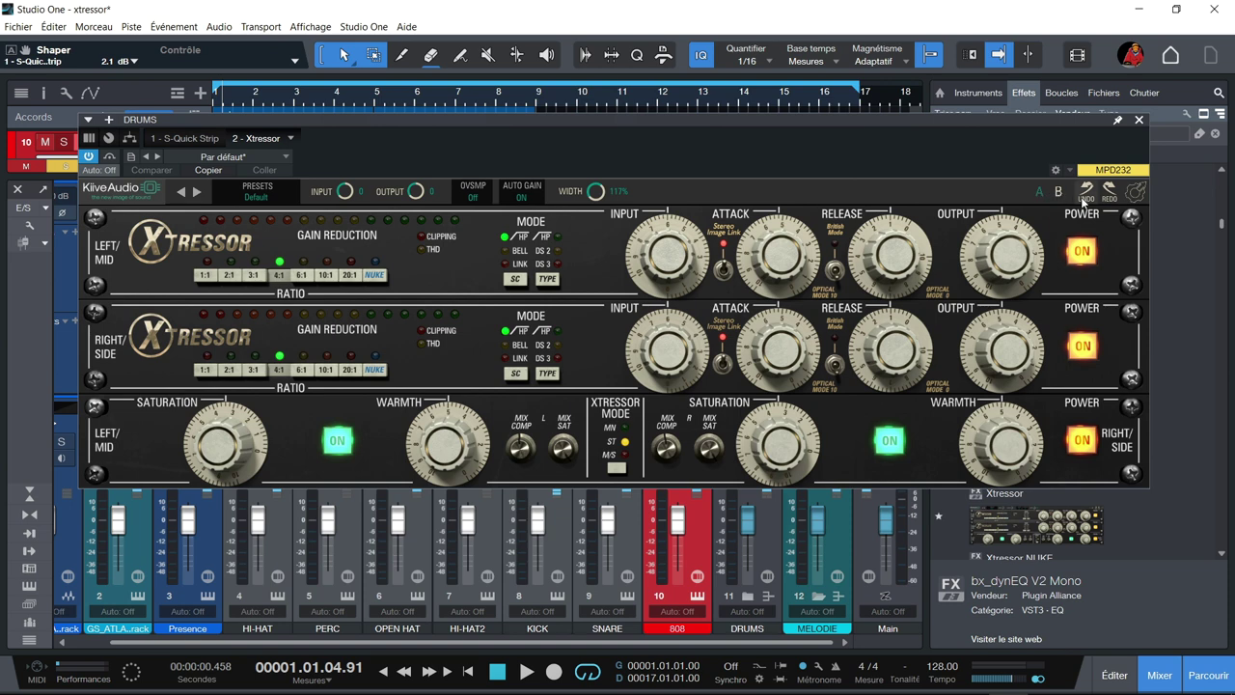
click(1135, 192)
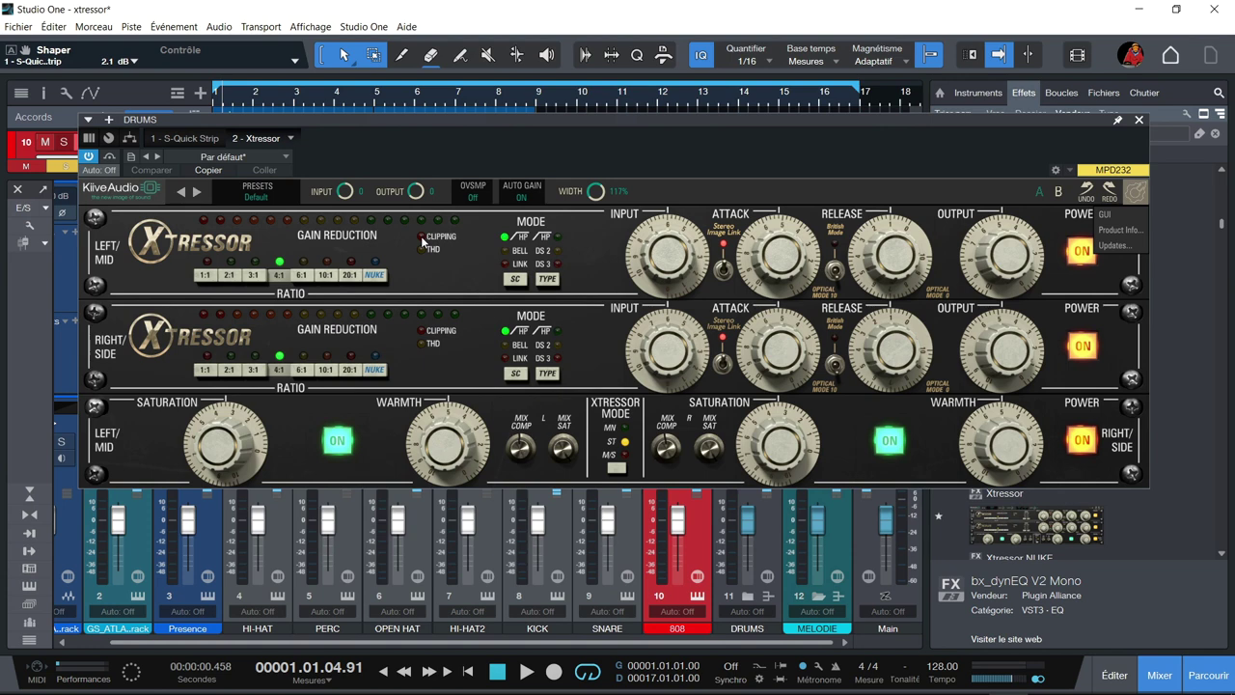
- Enable the BELL sidechain mode and the HF type mode in Xtressor, and switch off Stereo Image Link
click(521, 240)
click(505, 251)
click(504, 266)
click(558, 251)
click(557, 264)
click(503, 263)
click(726, 280)
click(1135, 192)
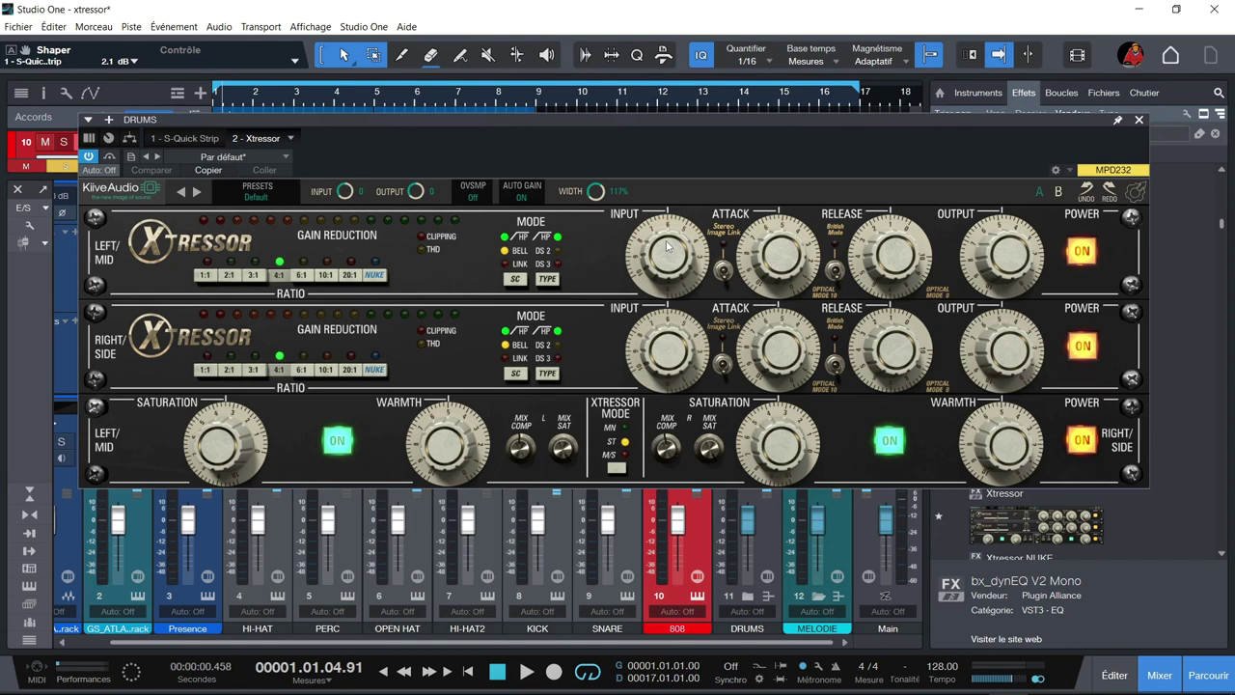
- Try the power switches of the two compressor channels, leaving both on, and turn Stereo Image Link back on
click(1085, 253)
click(1088, 344)
click(1090, 344)
click(722, 270)
- Switch the saturation section's power and channel buttons off and back on, and close Xtressor
click(1084, 441)
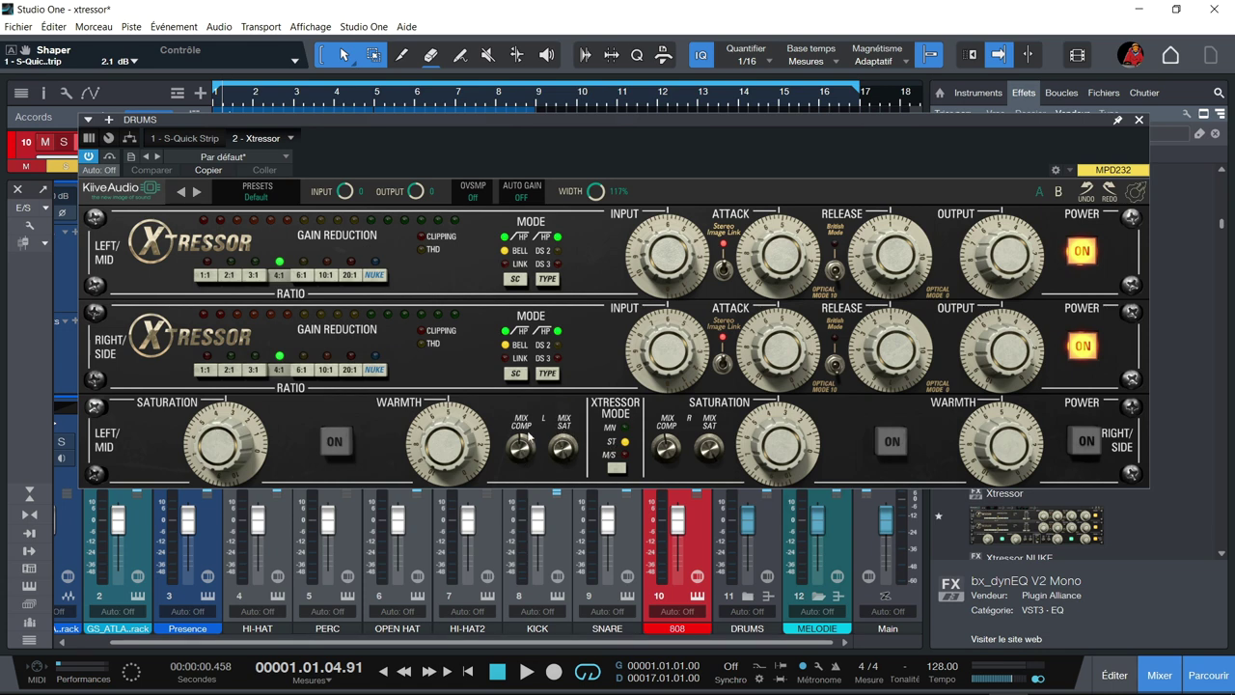
click(335, 442)
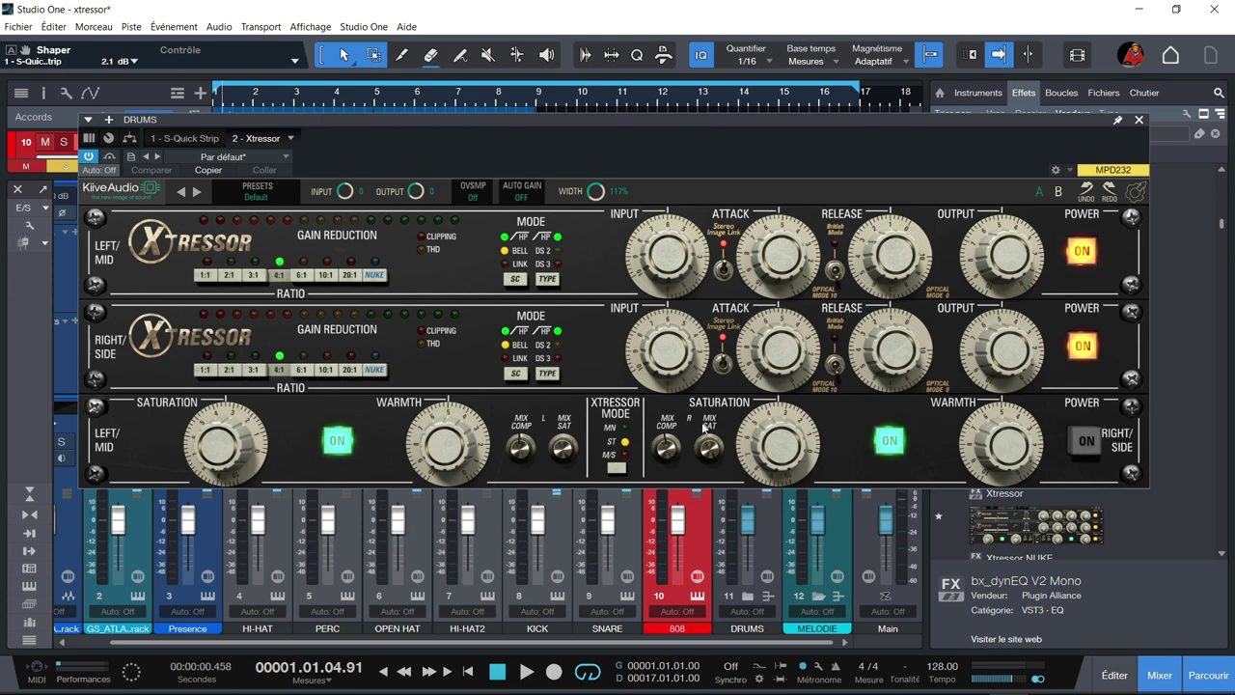
click(1089, 441)
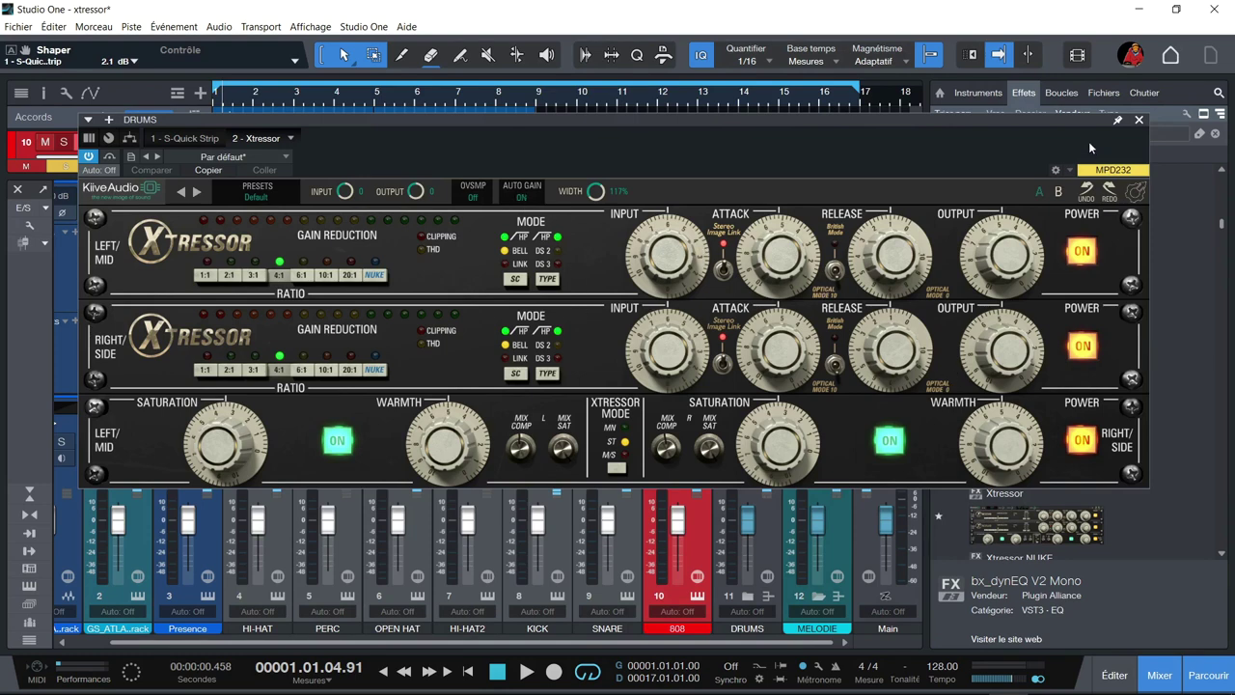
click(1141, 120)
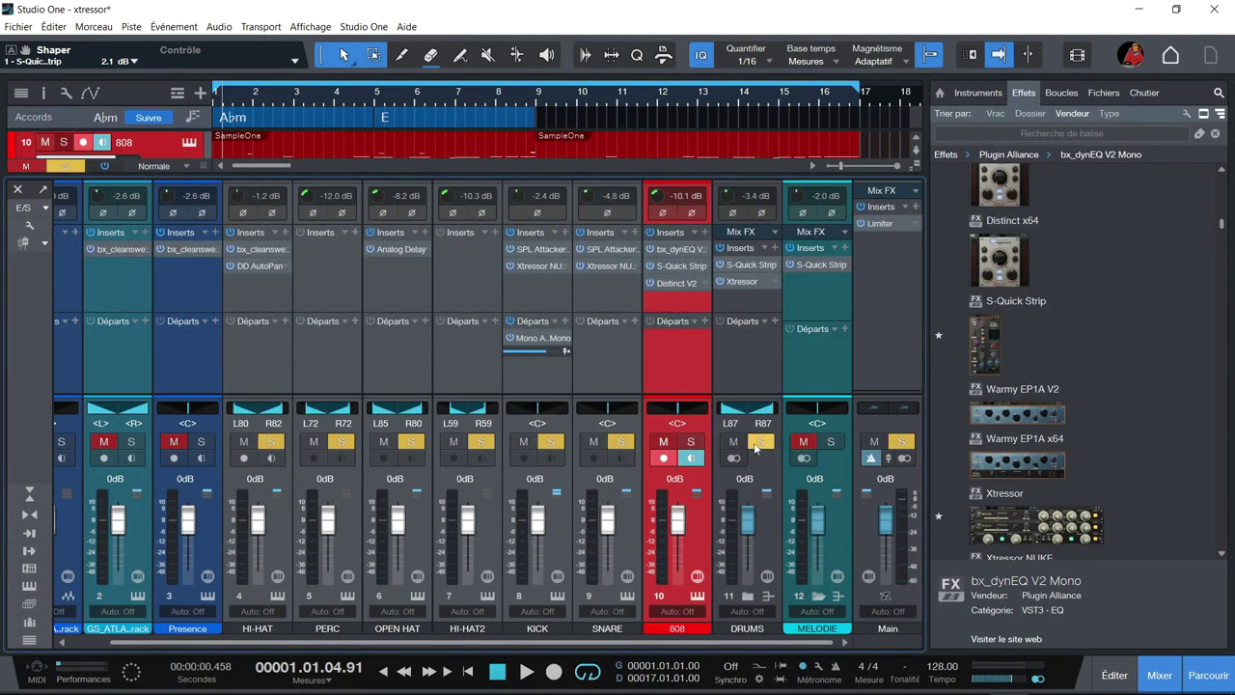
- Play the soloed drums and bypass all inserts on the DRUMS bus for comparison
key(space)
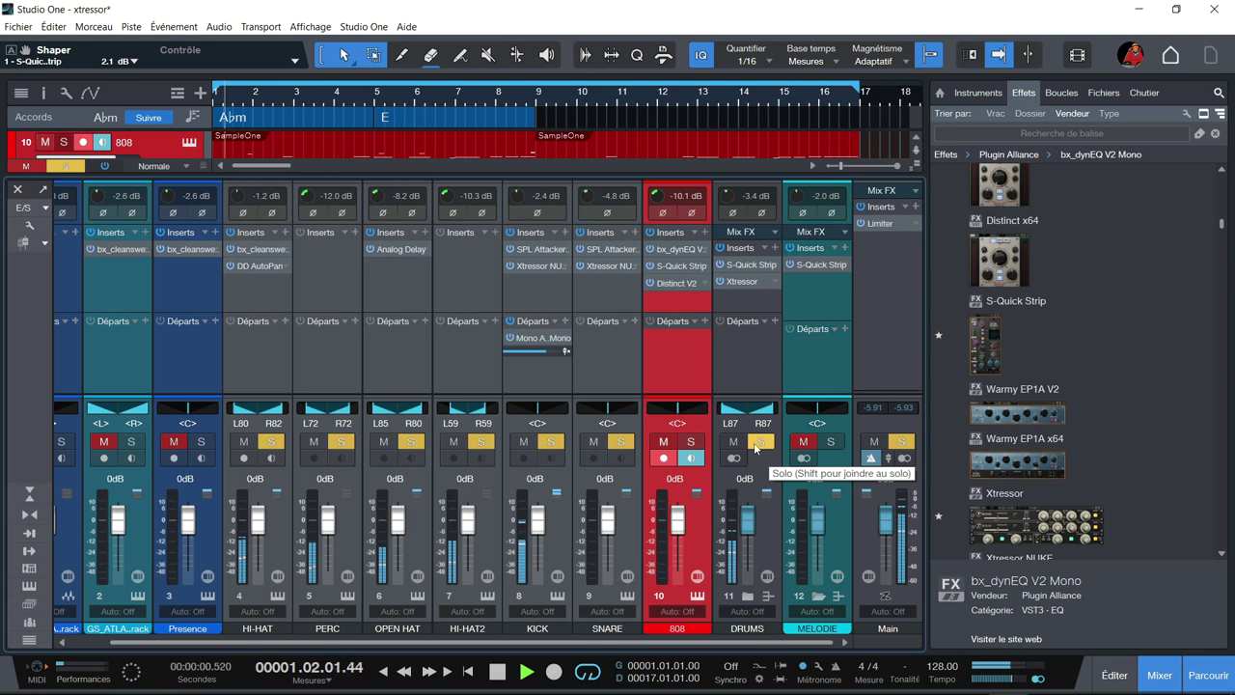
click(721, 249)
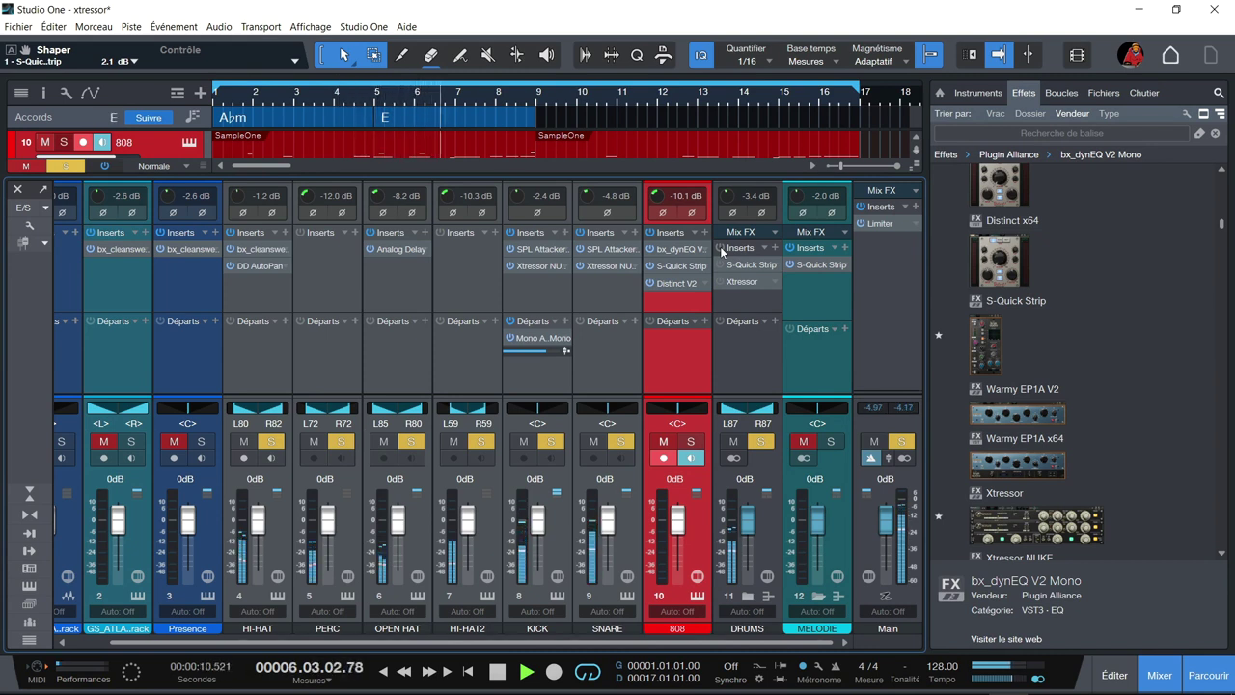
- Re-enable all inserts on the DRUMS bus, open its Xtressor and set the left Input to 0.4
click(721, 249)
click(740, 281)
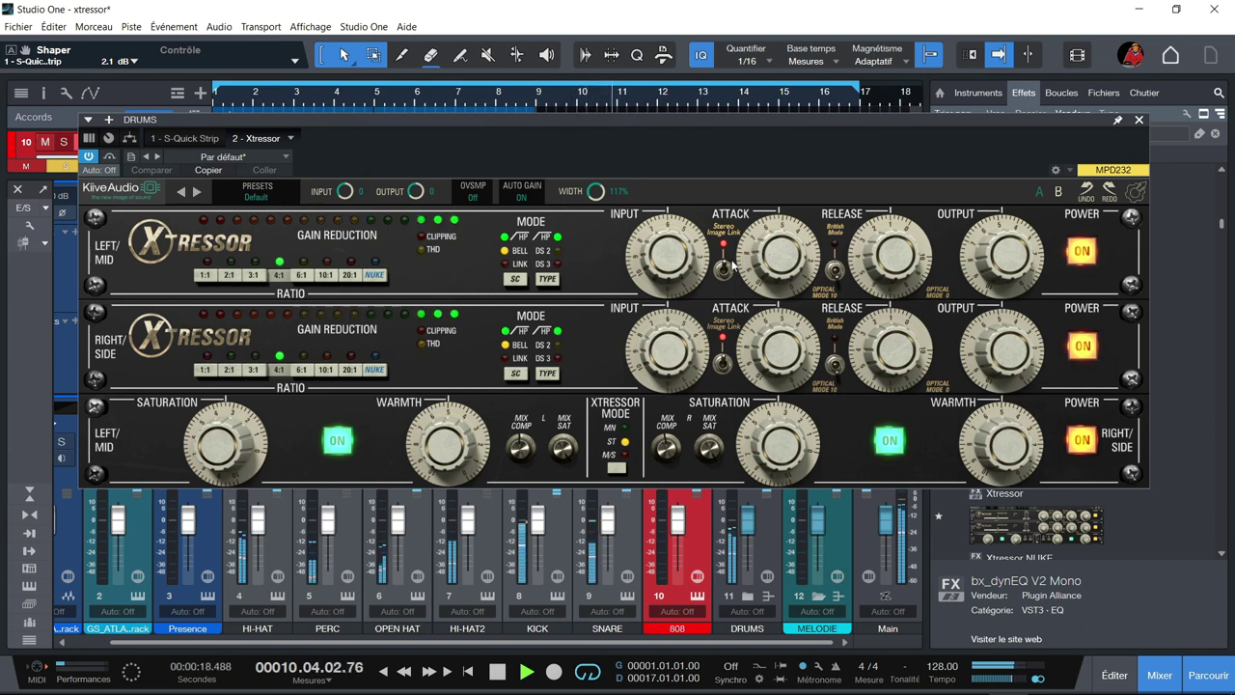
mouse_move(676, 270)
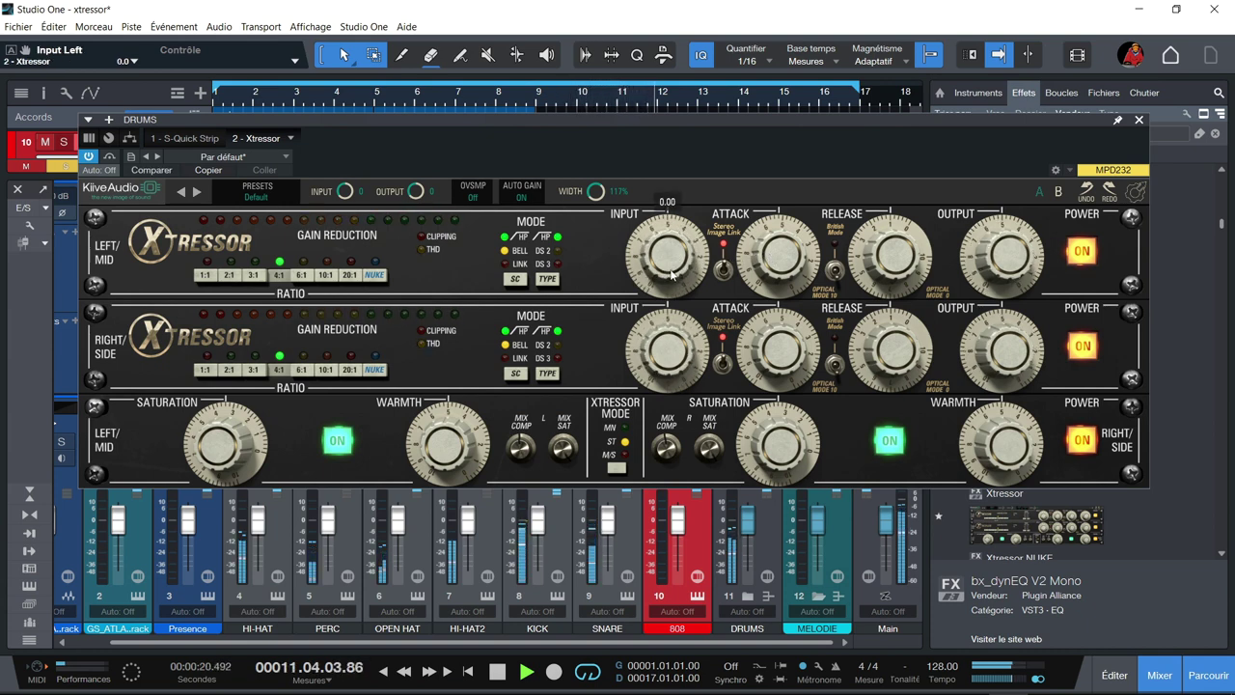
drag(673, 275, 671, 271)
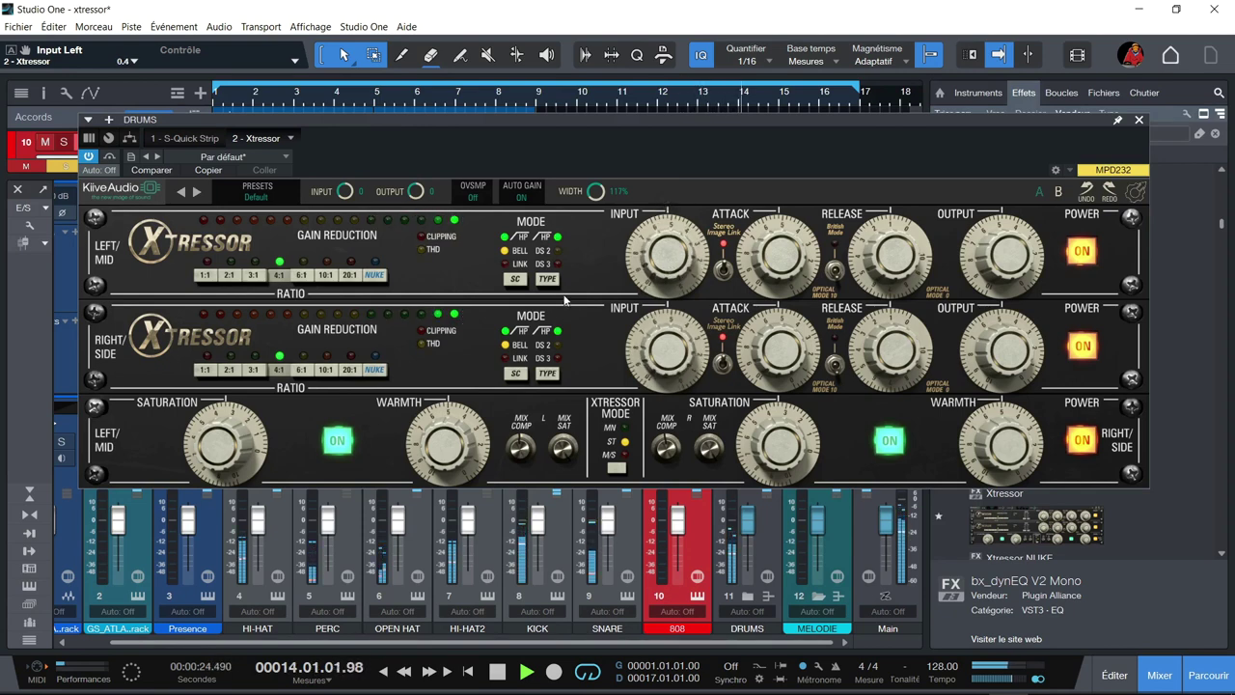
- Try the 3:1 and 6:1 ratios, set the left Input to 4.4 and Output to 0.5, and turn Auto Gain off
click(251, 276)
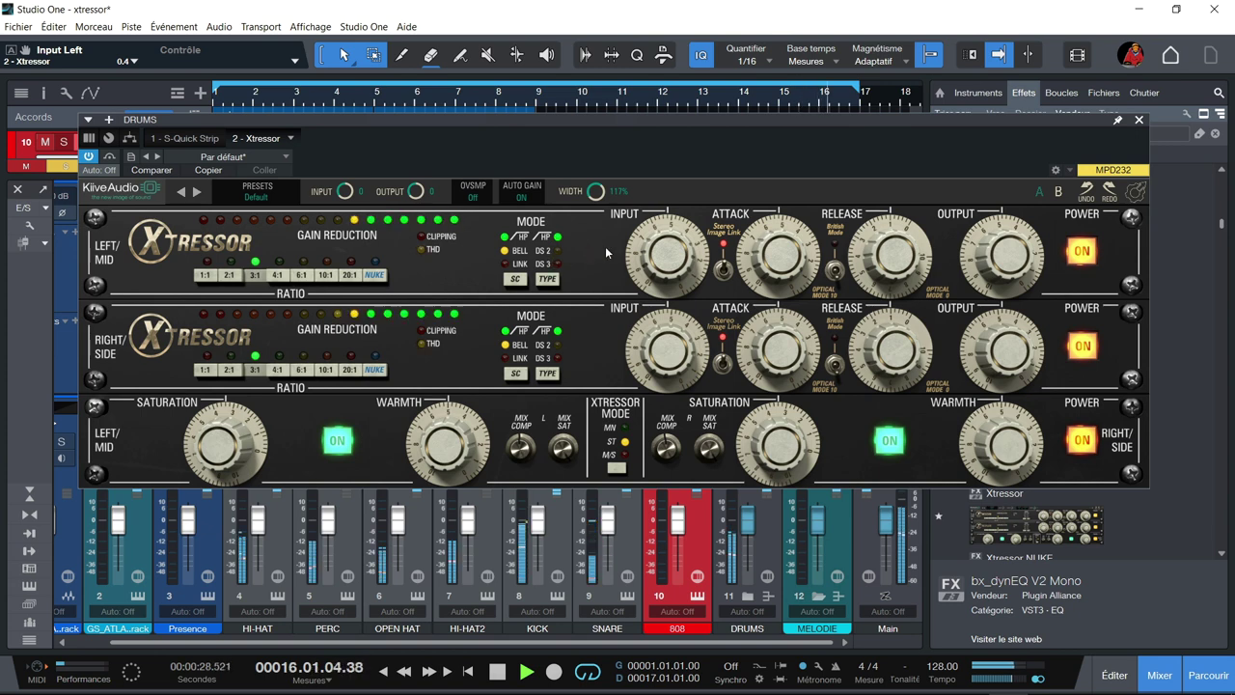
click(309, 278)
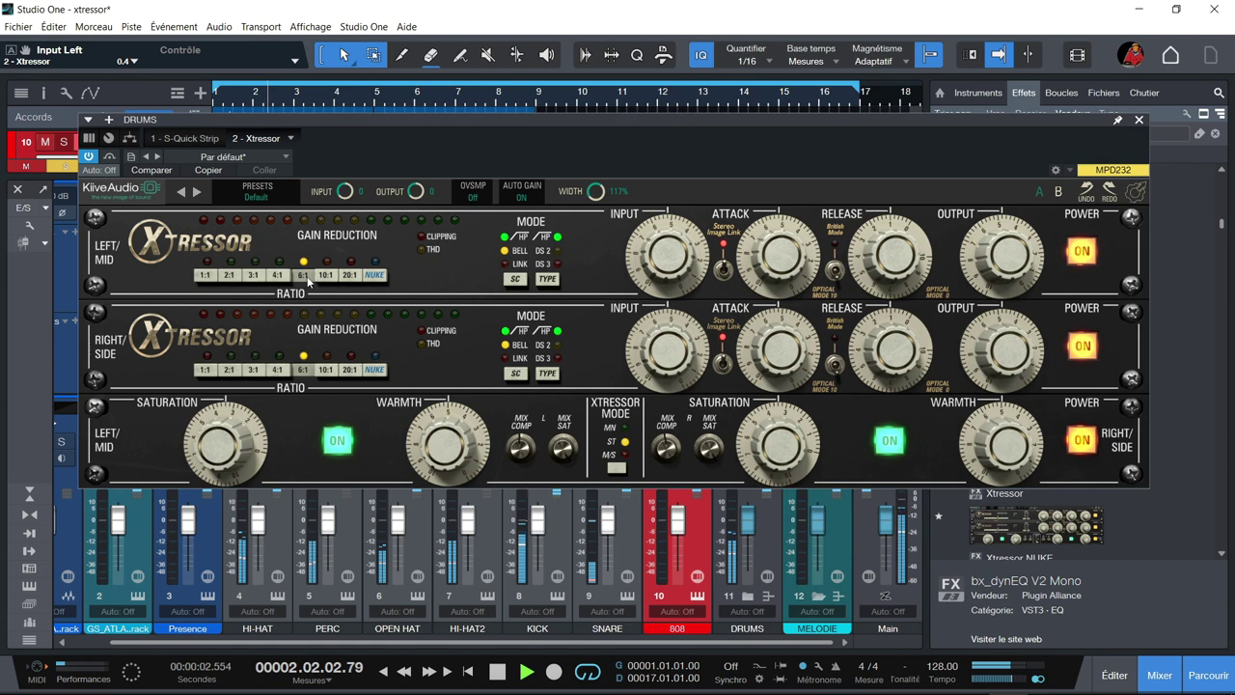
drag(651, 253, 655, 220)
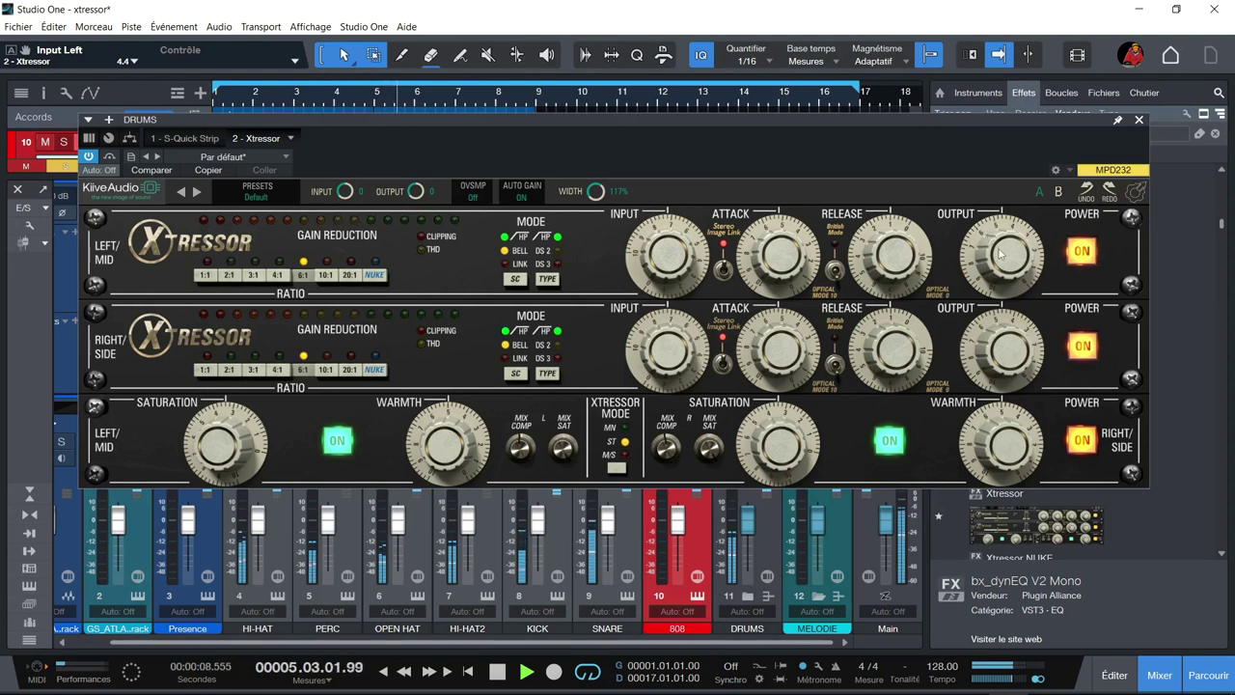
drag(1007, 244, 978, 250)
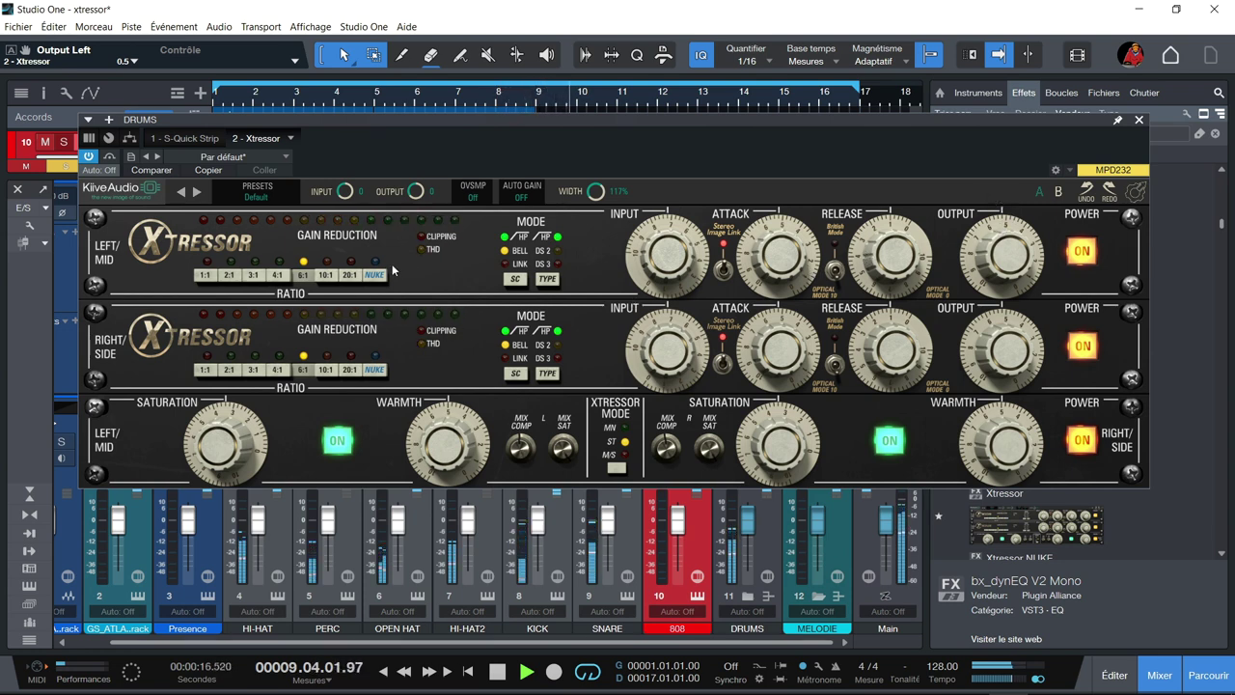
- Try the compressor ratios 10:1, 20:1 and NUKE on the playing drums
click(325, 276)
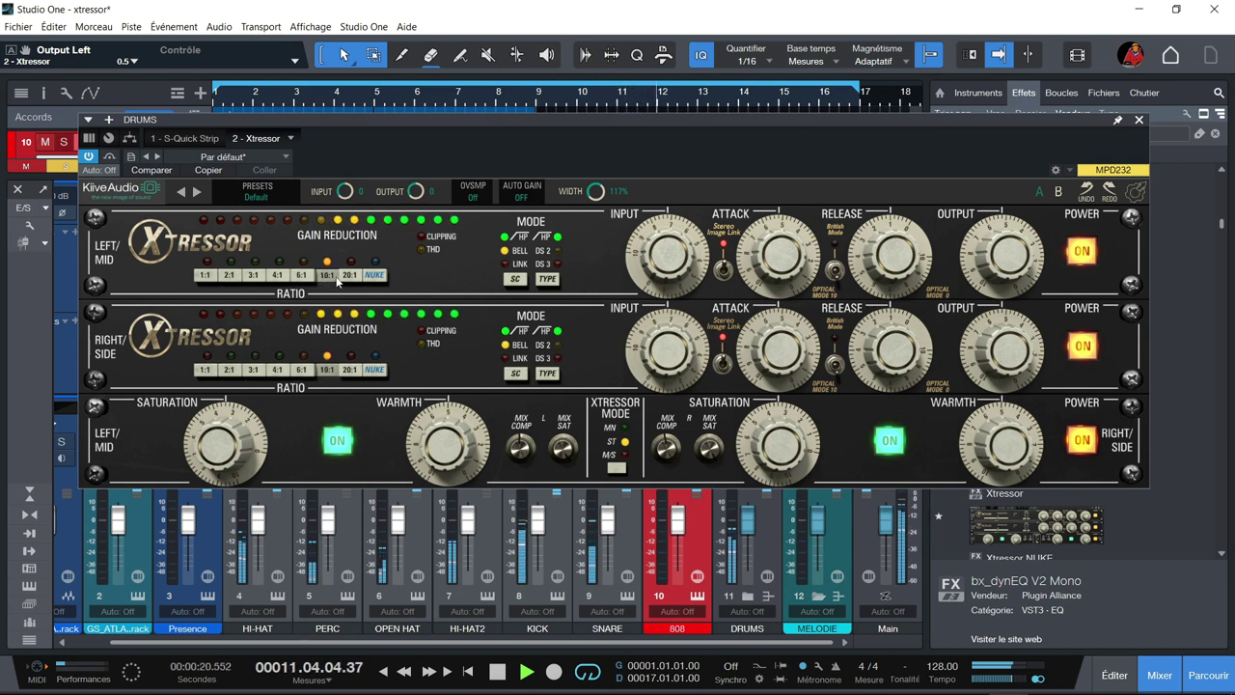
click(350, 275)
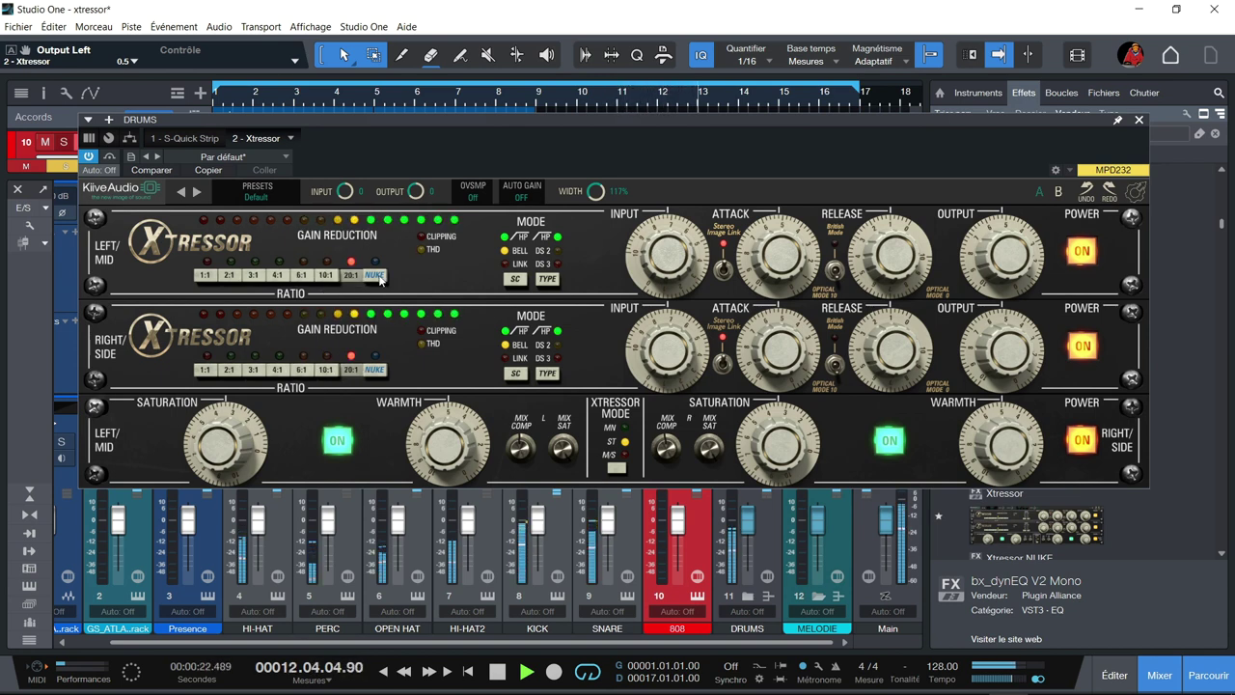
click(375, 276)
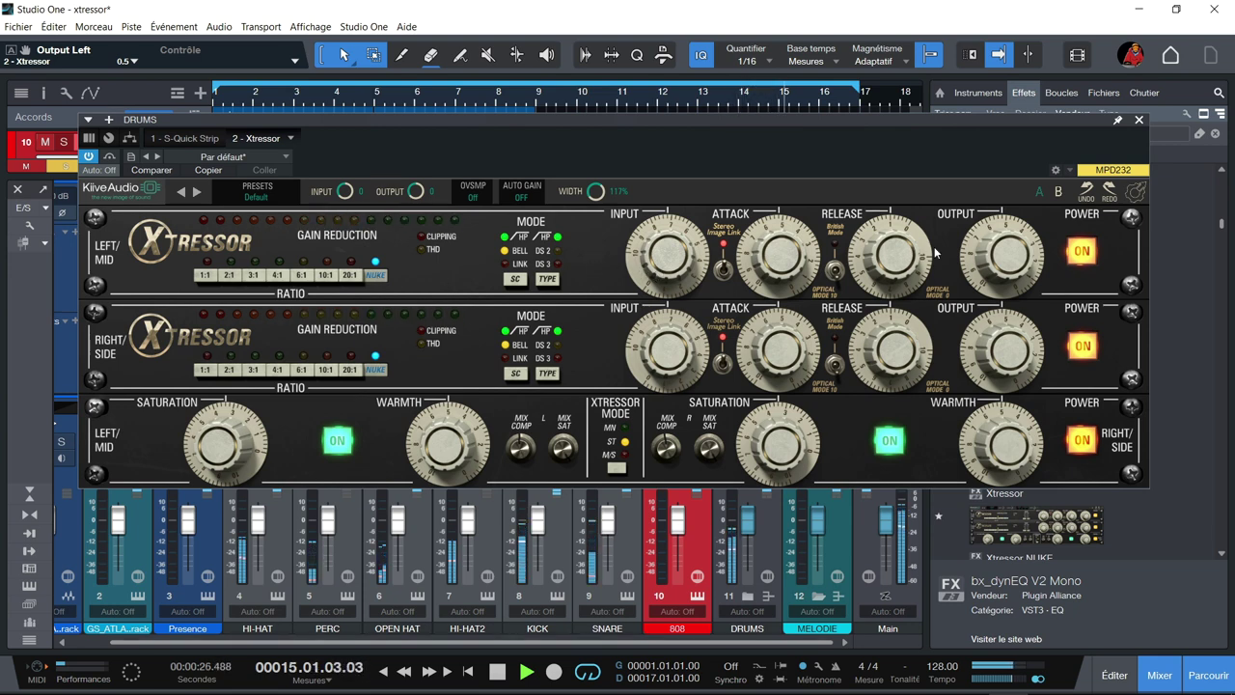
- Lower the left Output to -1.1 and compare the drums with Xtressor bypassed and active
drag(1013, 260, 1025, 278)
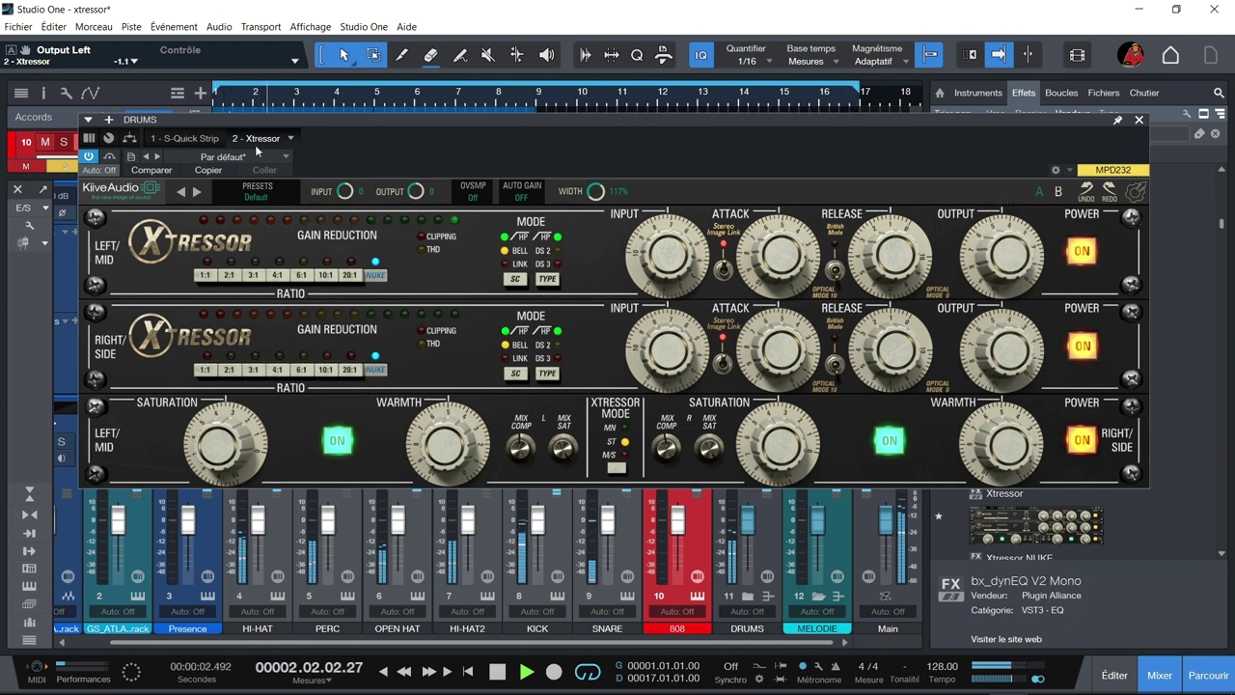
click(109, 158)
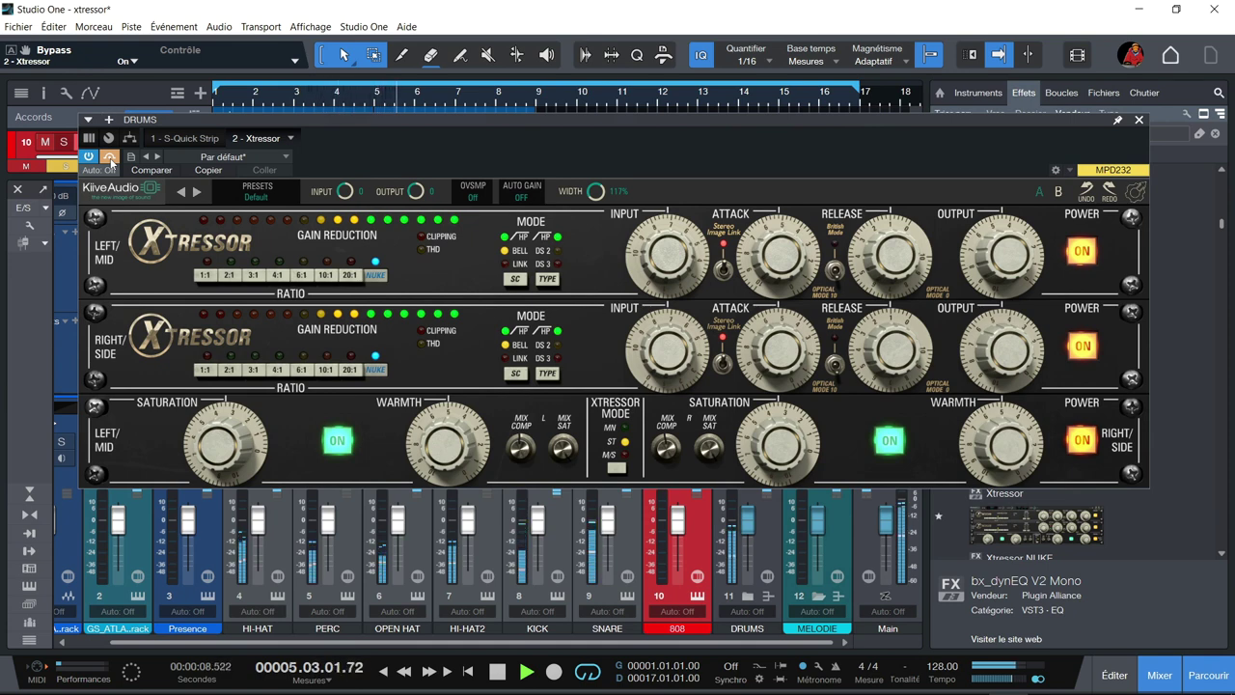
click(109, 157)
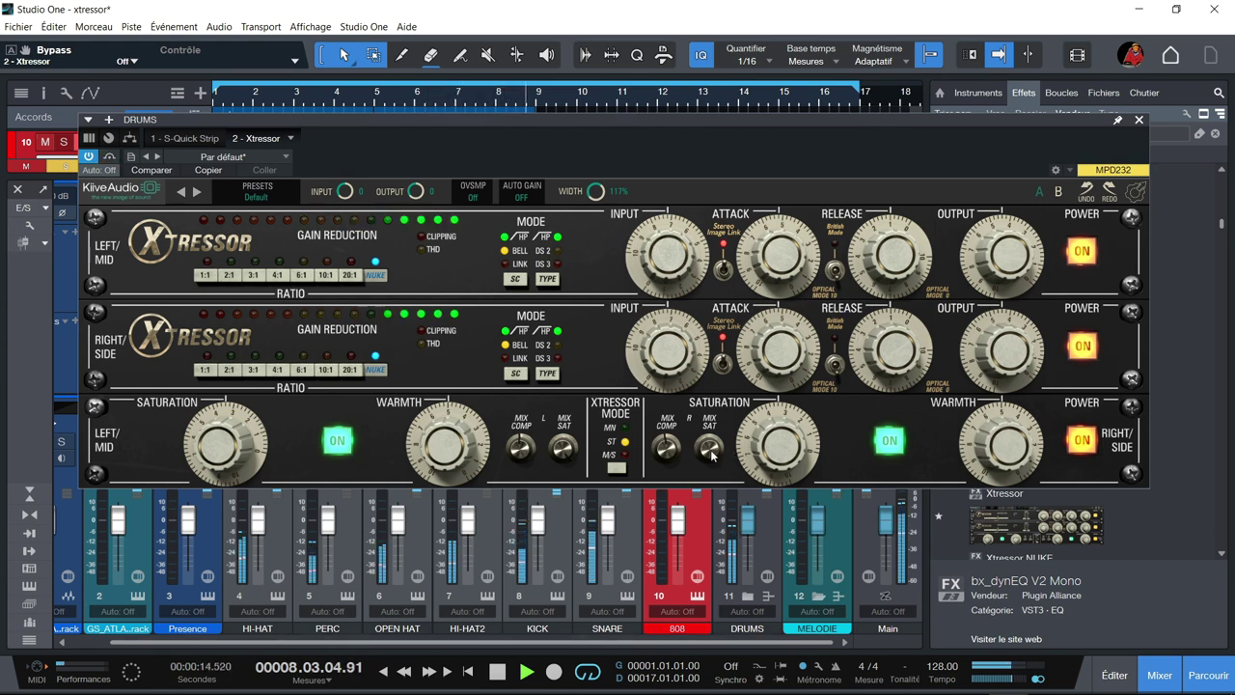
- Try the right compressor mix at 0.5 %, set it to 1.0 %, raise the Attack and set the left Release to 2.2
drag(666, 447, 652, 421)
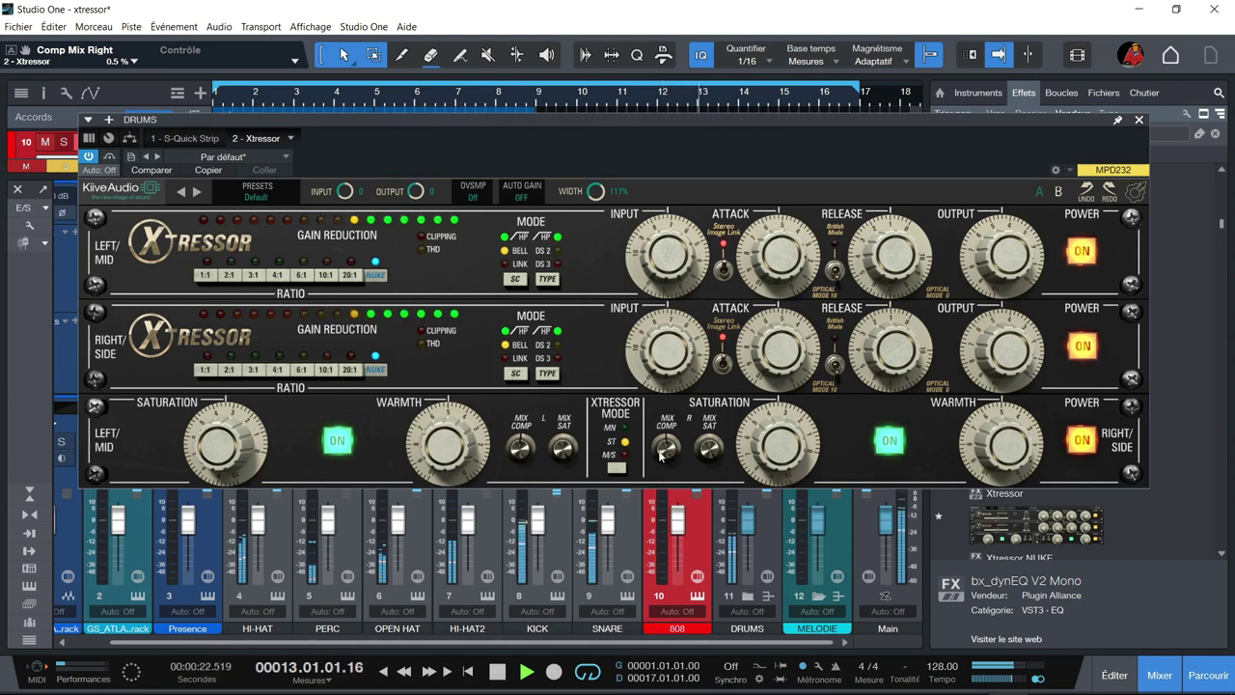
drag(666, 454, 666, 440)
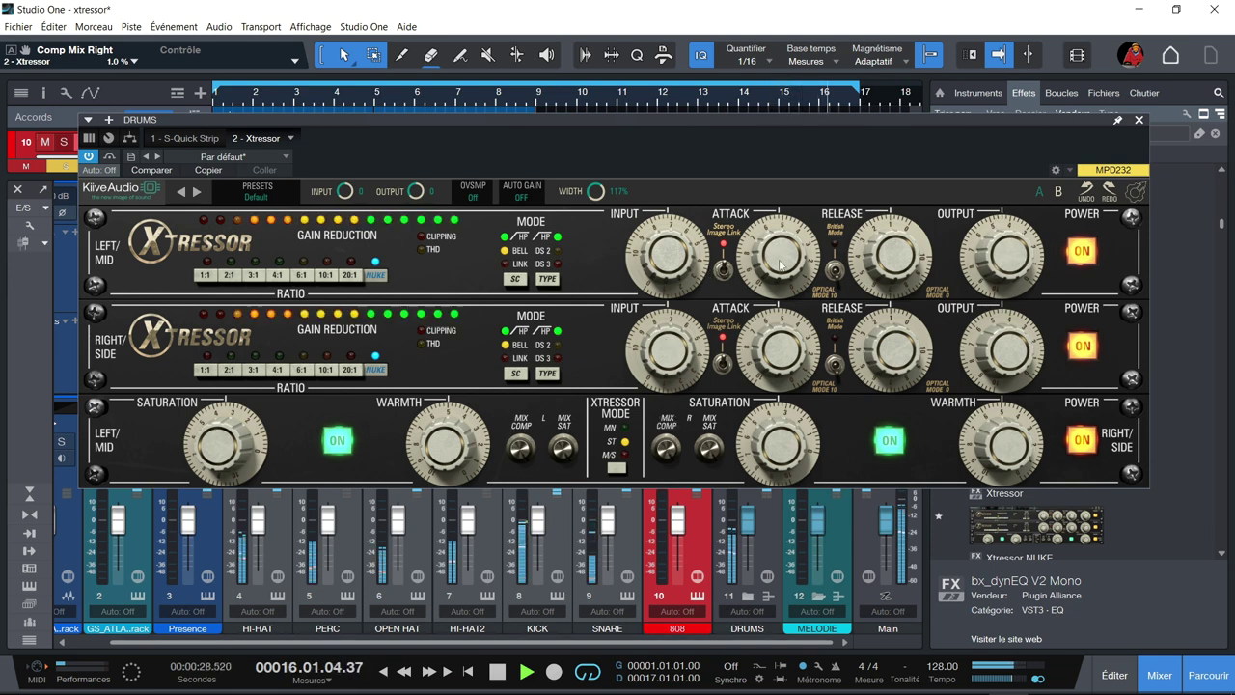
drag(780, 258, 780, 227)
drag(894, 271, 890, 250)
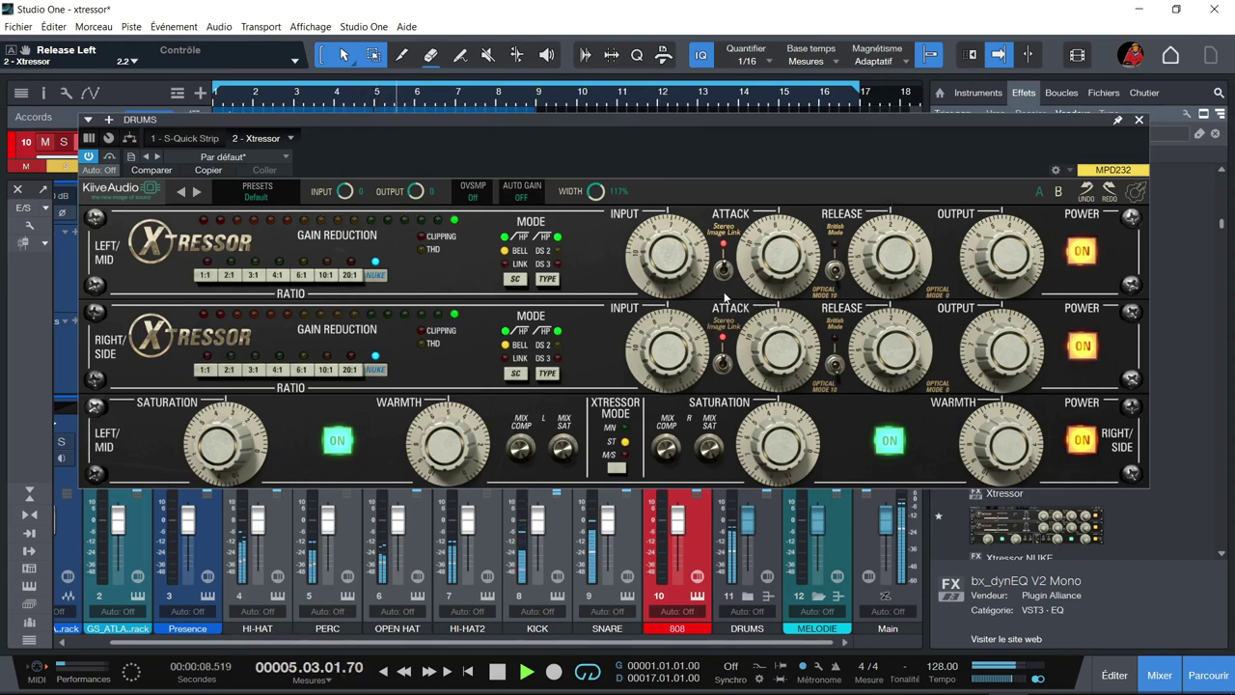
- Lower the ratio to 4:1 and on to 3:1, set the left Input to 2.4 and select the DS 2 type
click(276, 276)
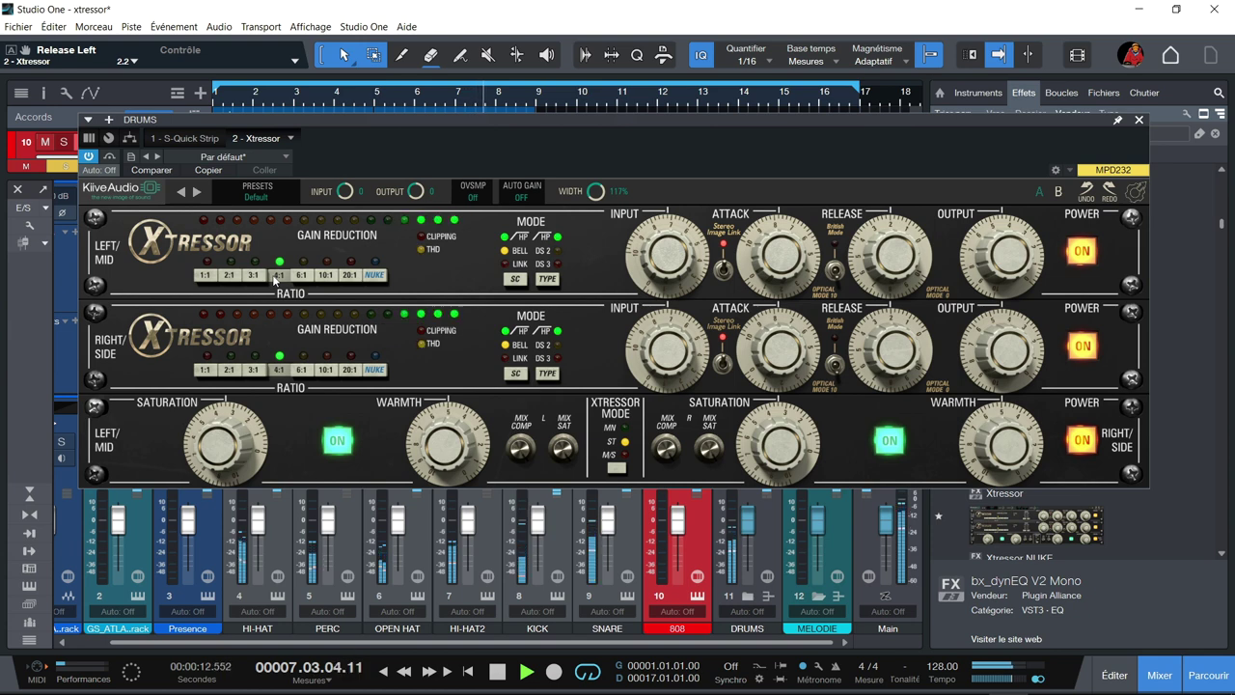
drag(677, 265, 683, 286)
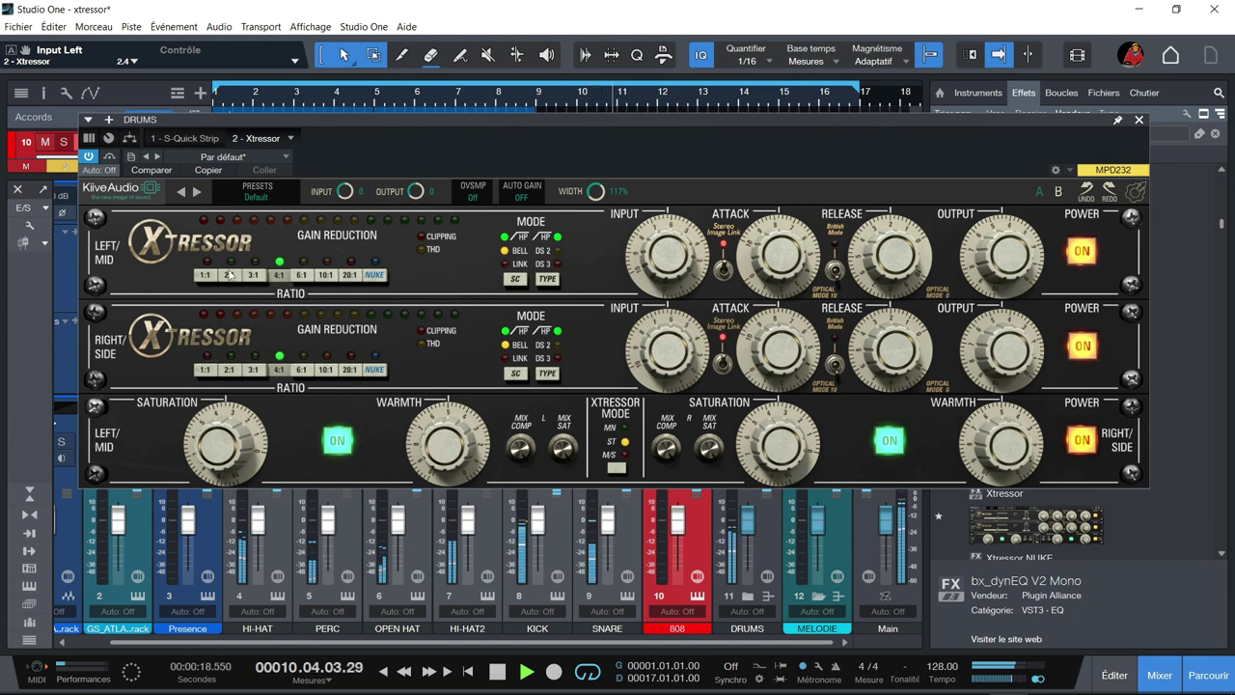
click(249, 277)
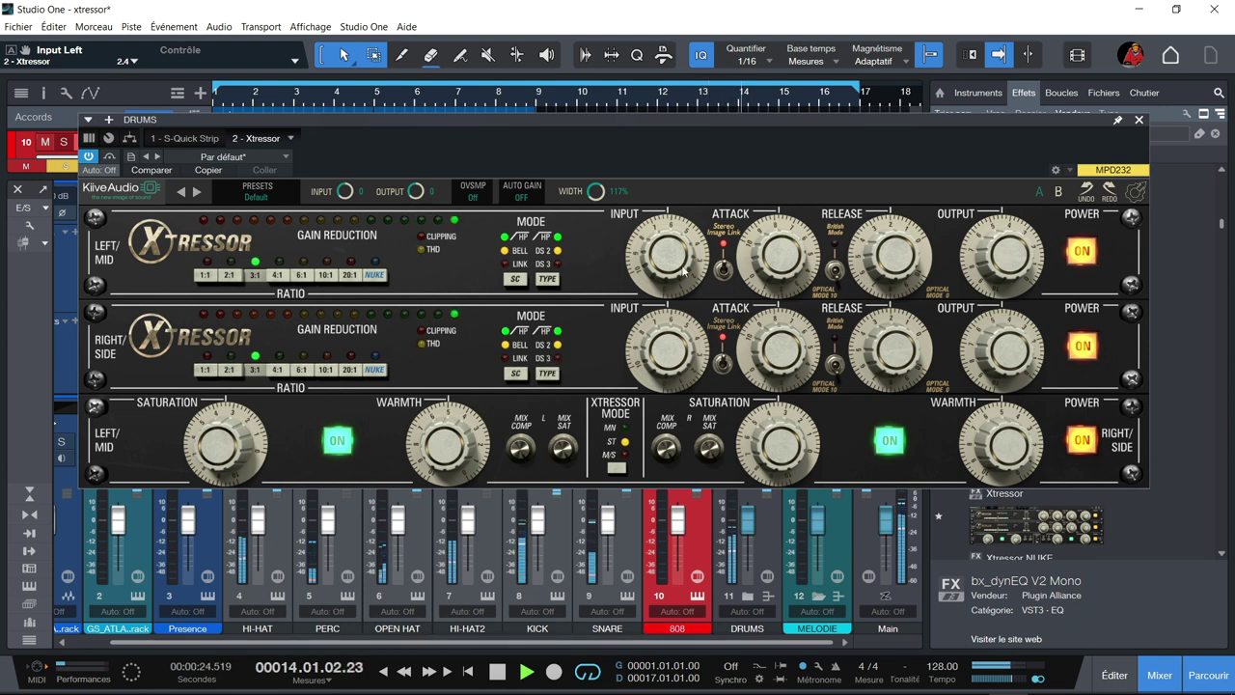
- Readjust the left Input and set the left Attack to 6.1 and Release to 3.1
drag(681, 278, 680, 255)
drag(777, 259, 777, 289)
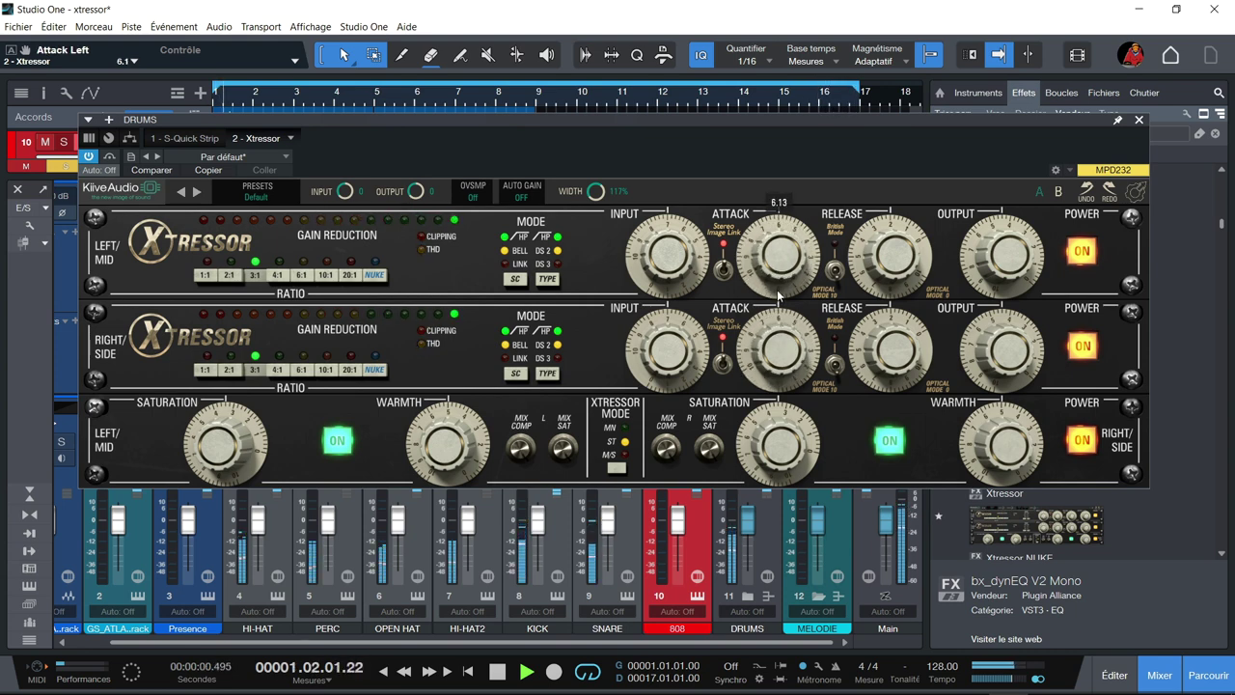
drag(895, 268, 890, 248)
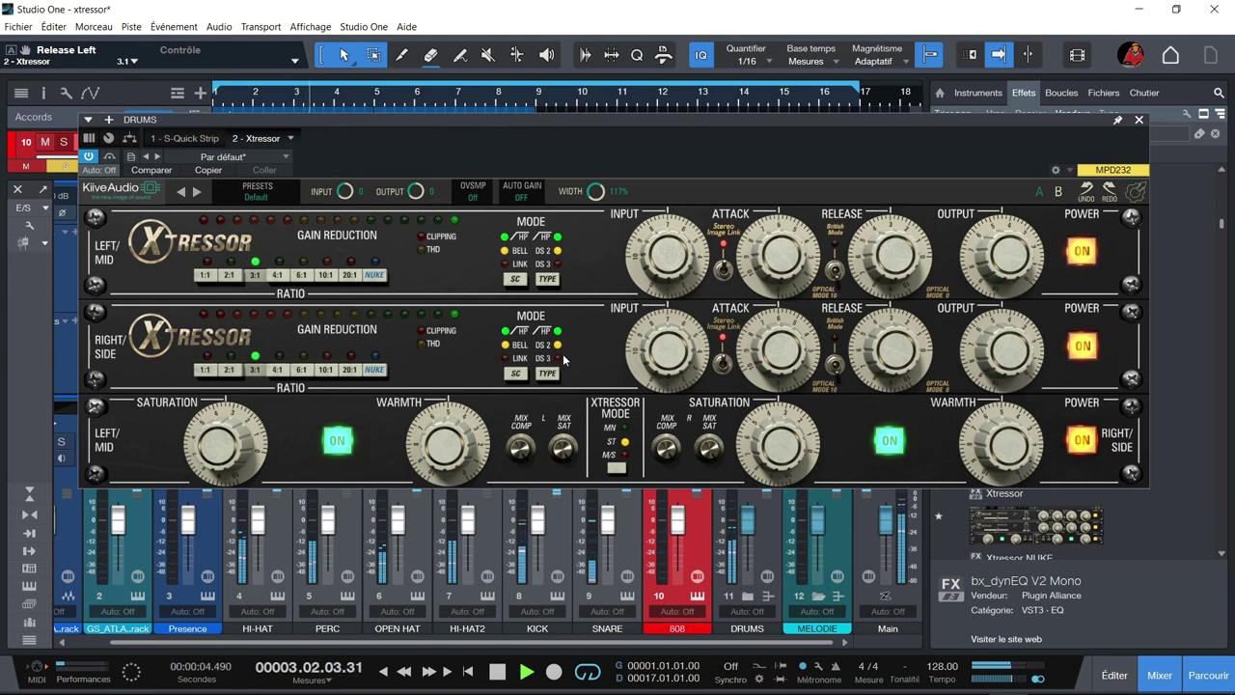
- Try the DS 3 type with the left Warmth at 9.0 and the left Saturation at 7.7
click(557, 359)
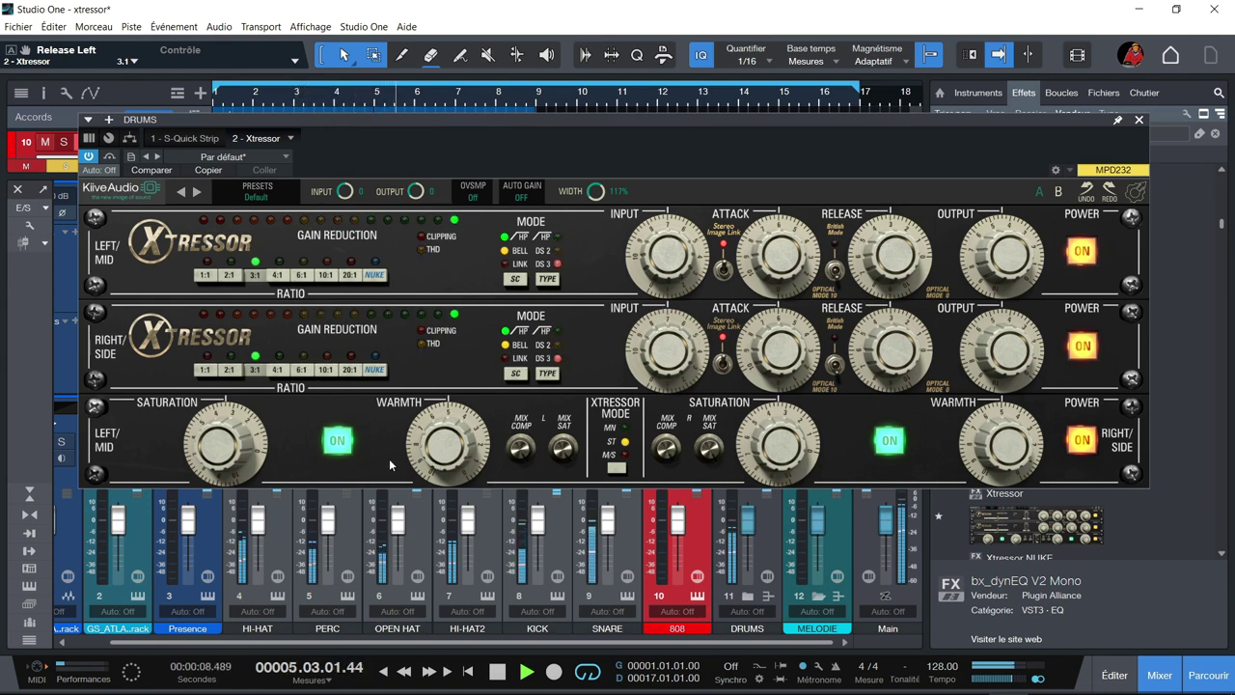
drag(413, 464, 432, 396)
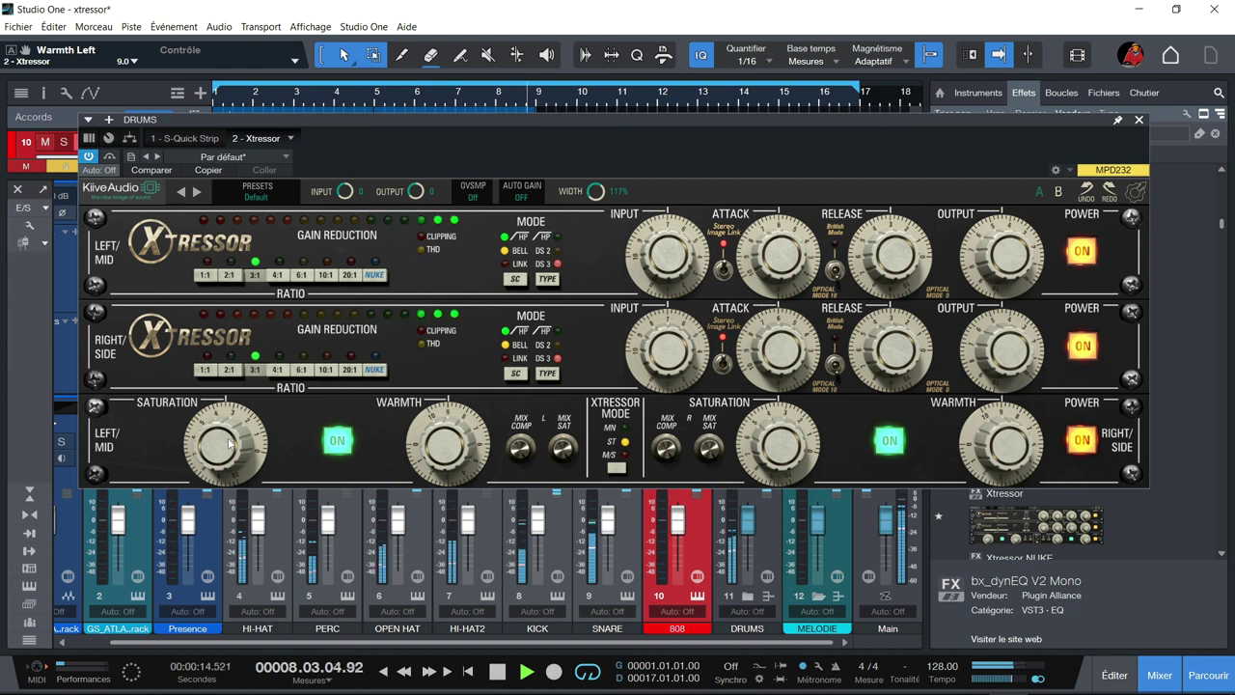
drag(228, 443, 218, 369)
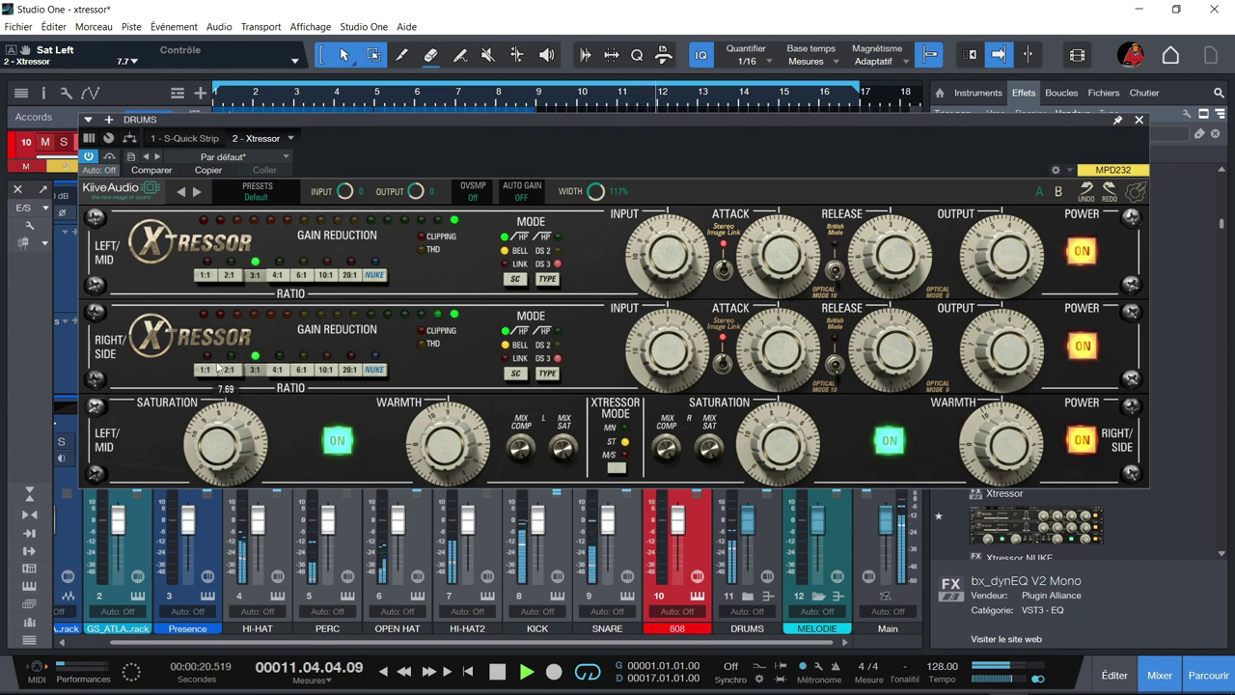
drag(217, 367, 218, 369)
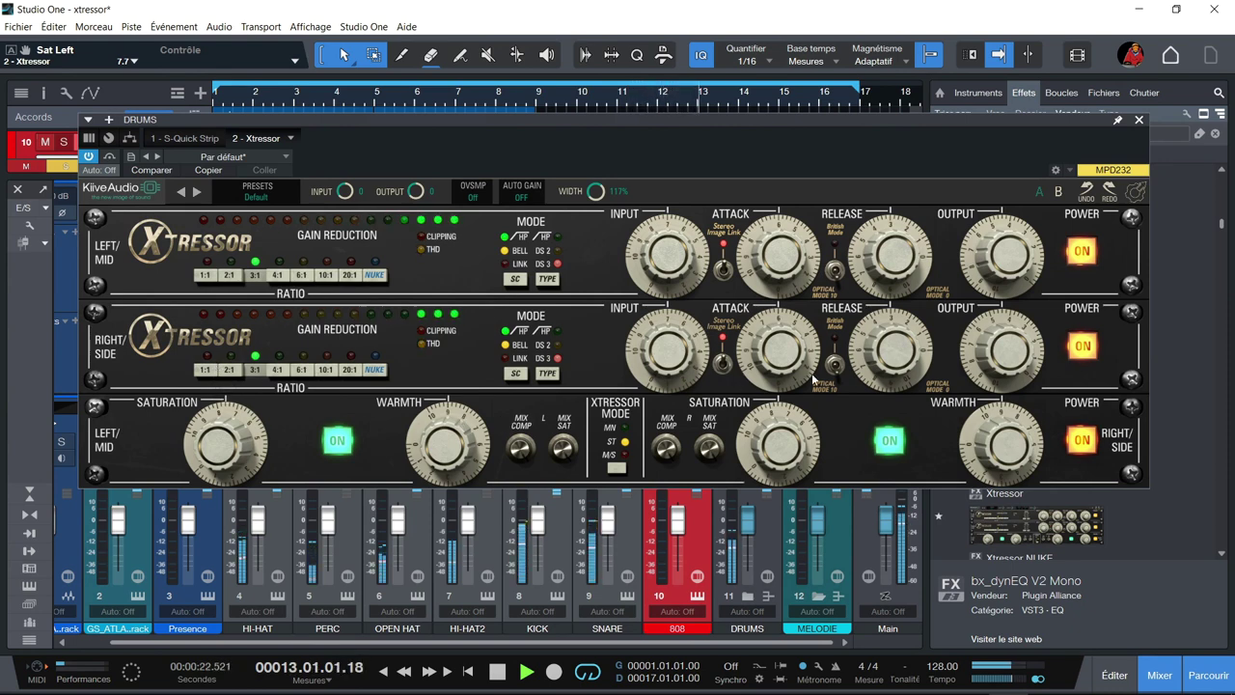
- Set the right Output to -1.8, push the left Saturation to 10 before settling on 6.2, and set the left Warmth to 4.2
drag(1033, 357, 1031, 361)
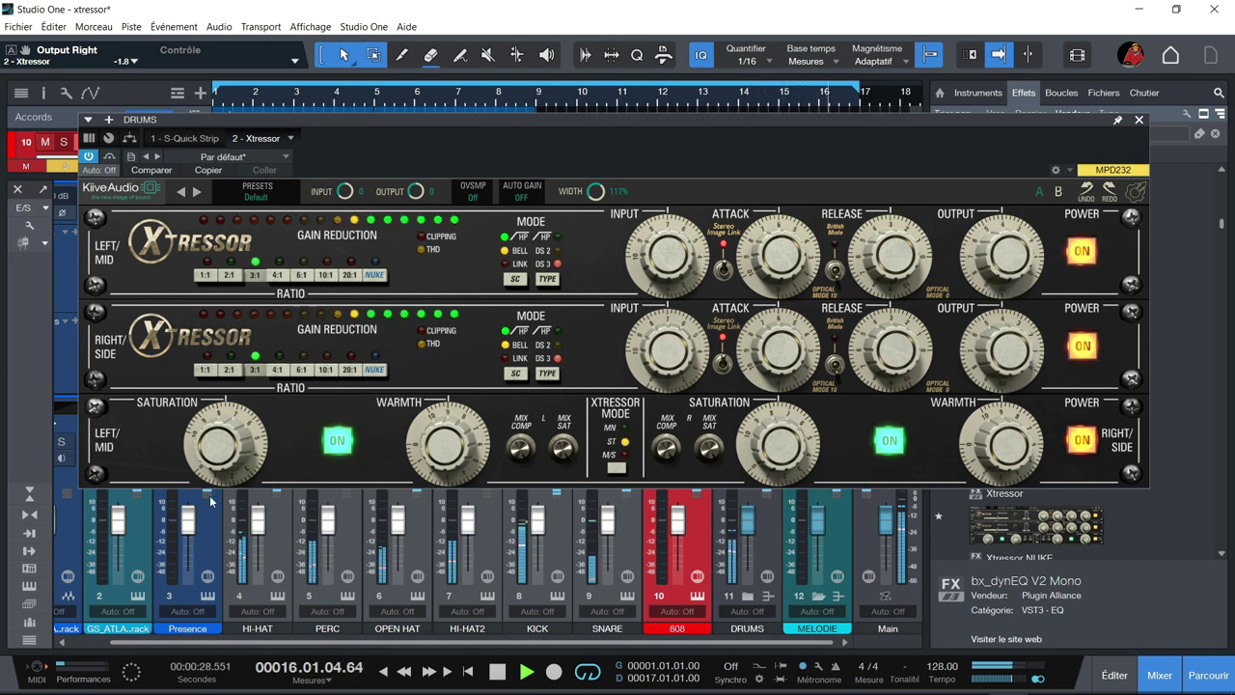
drag(214, 467, 215, 432)
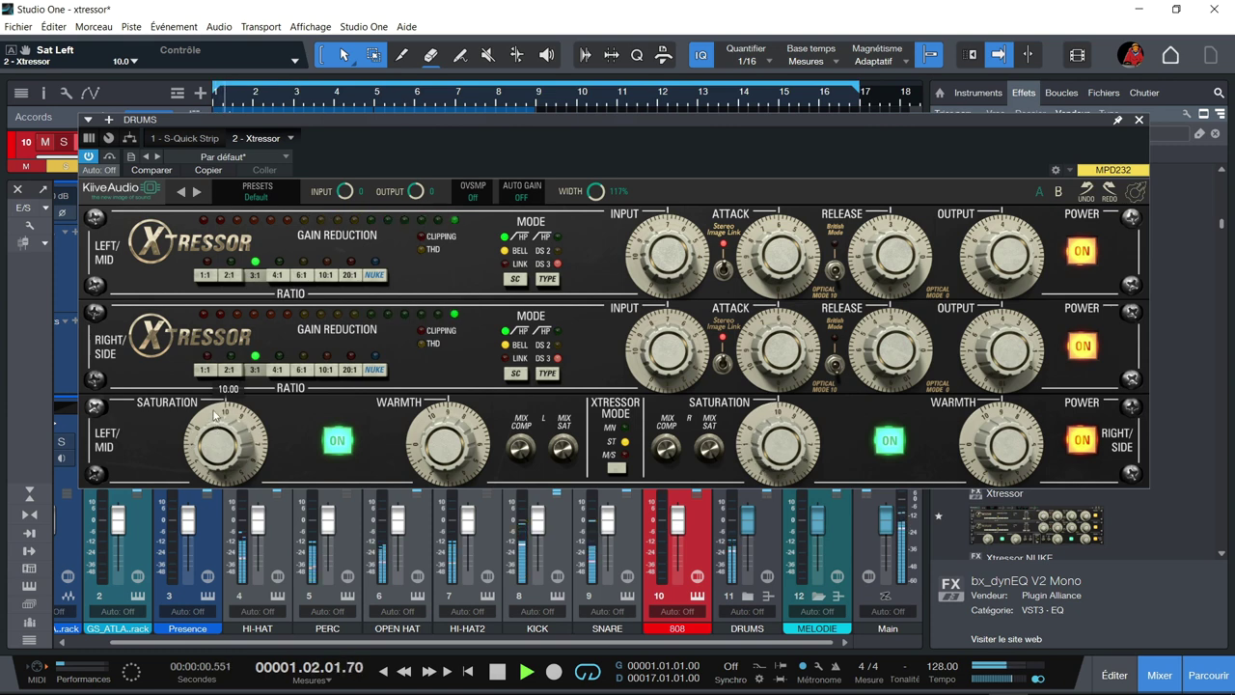
drag(215, 415, 208, 482)
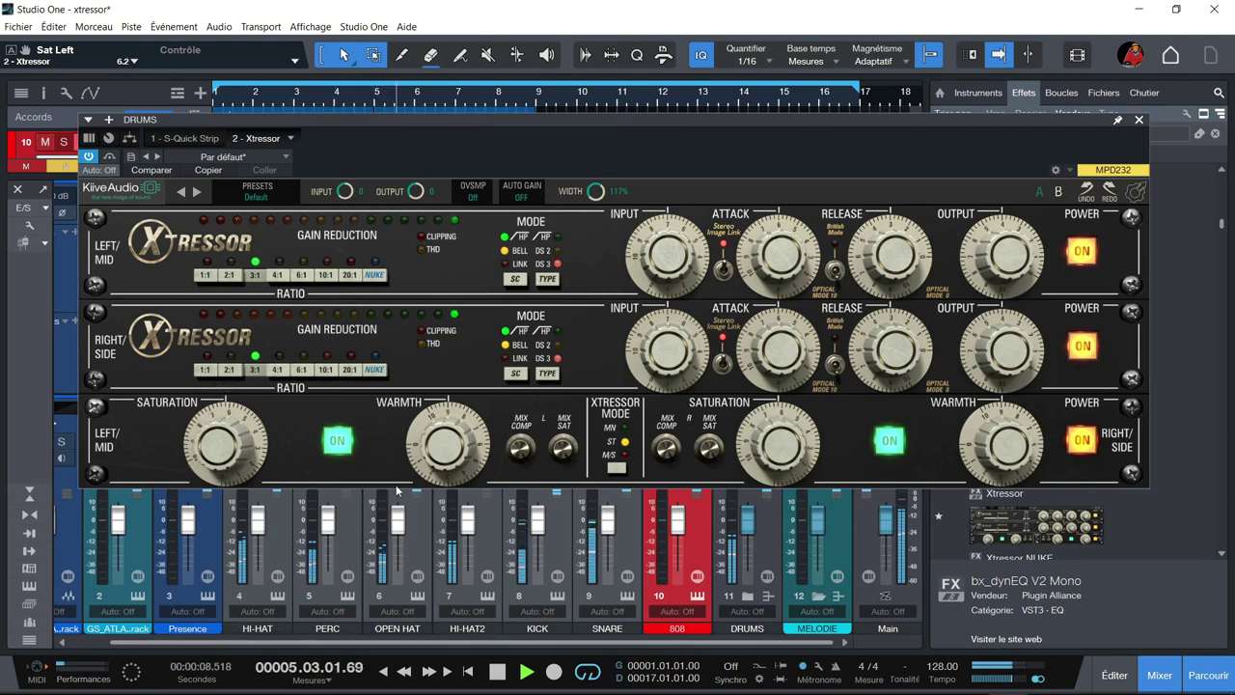
drag(458, 460, 449, 521)
- Switch the type mode to DS 2 and set the left saturation and compressor mixes to 0.5 %
click(554, 257)
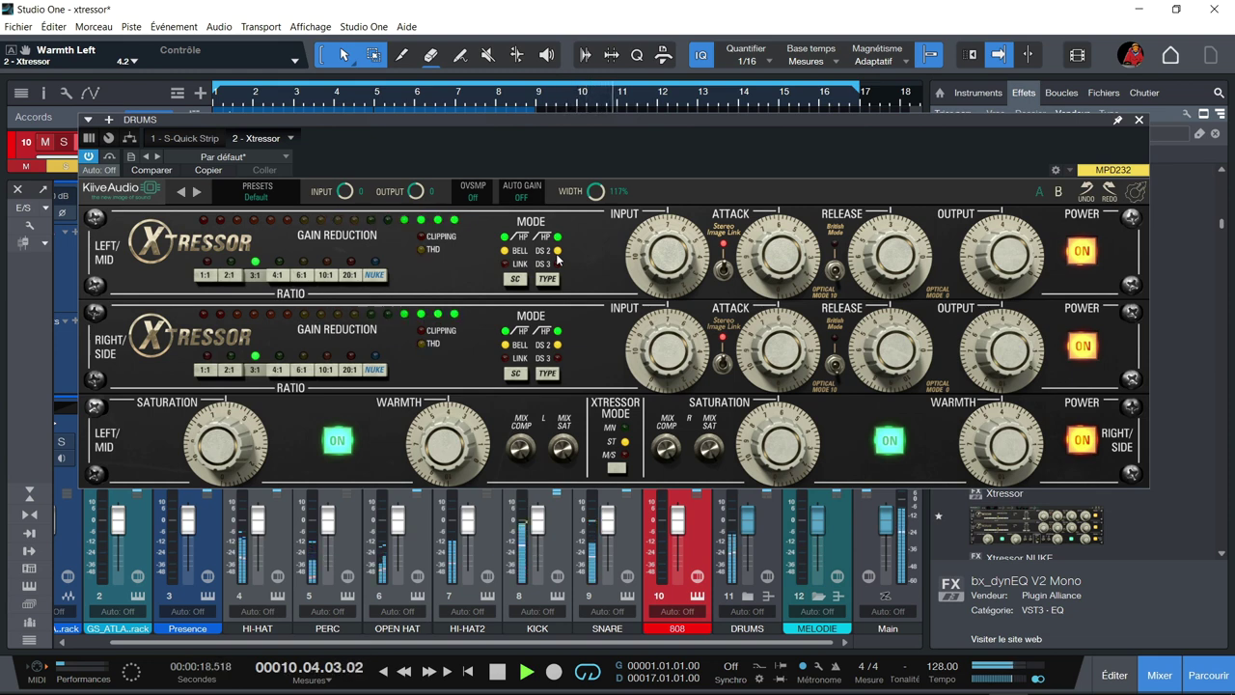
drag(566, 451, 564, 531)
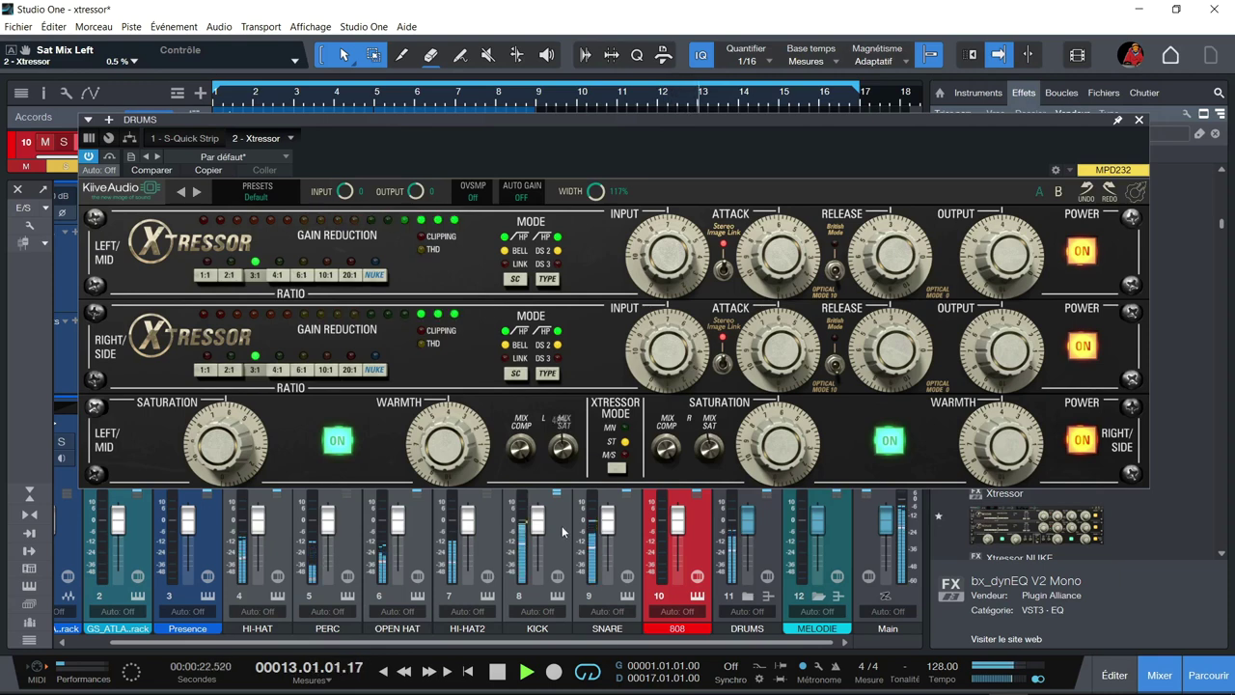
drag(519, 457, 523, 509)
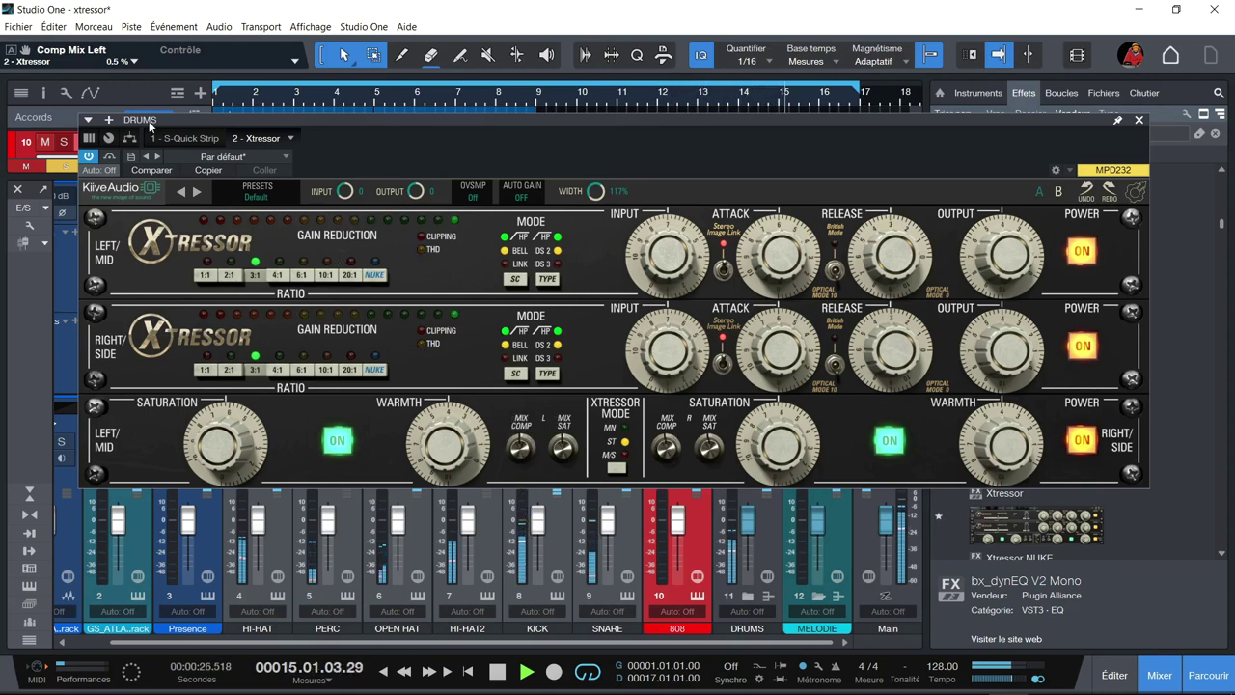
- Compare the drums with Xtressor bypassed and active, turn Auto Gain back on and close the plugin
click(111, 157)
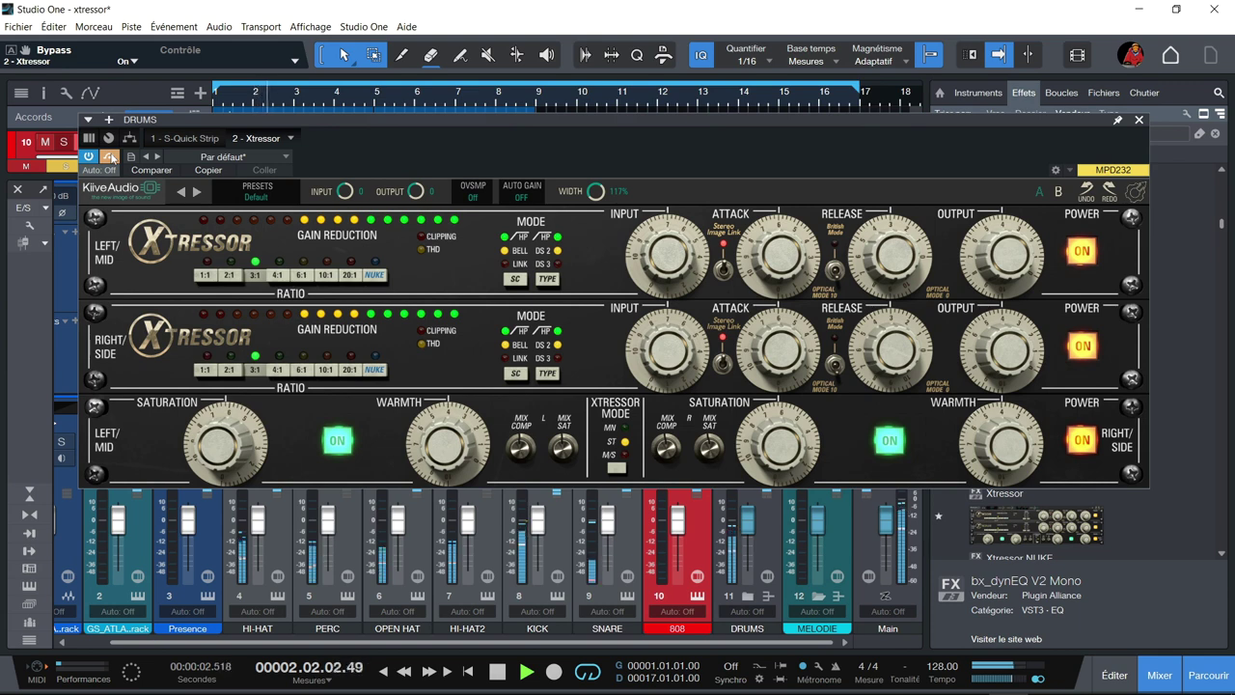
click(111, 157)
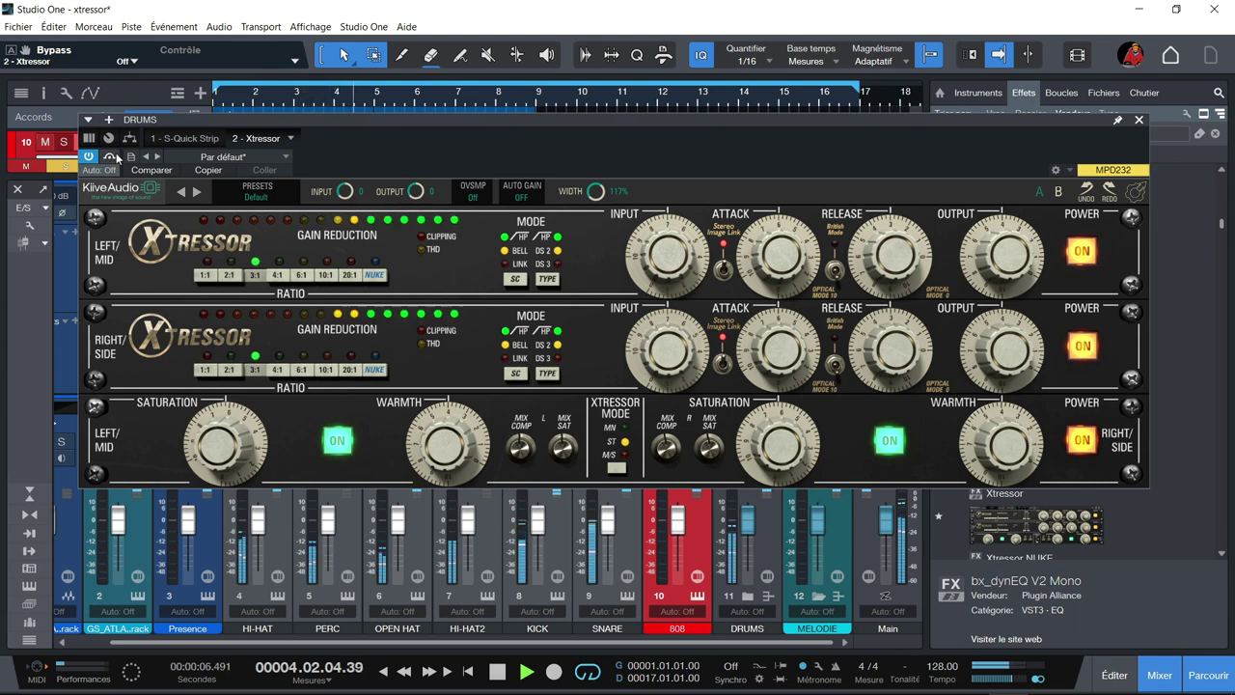
click(522, 198)
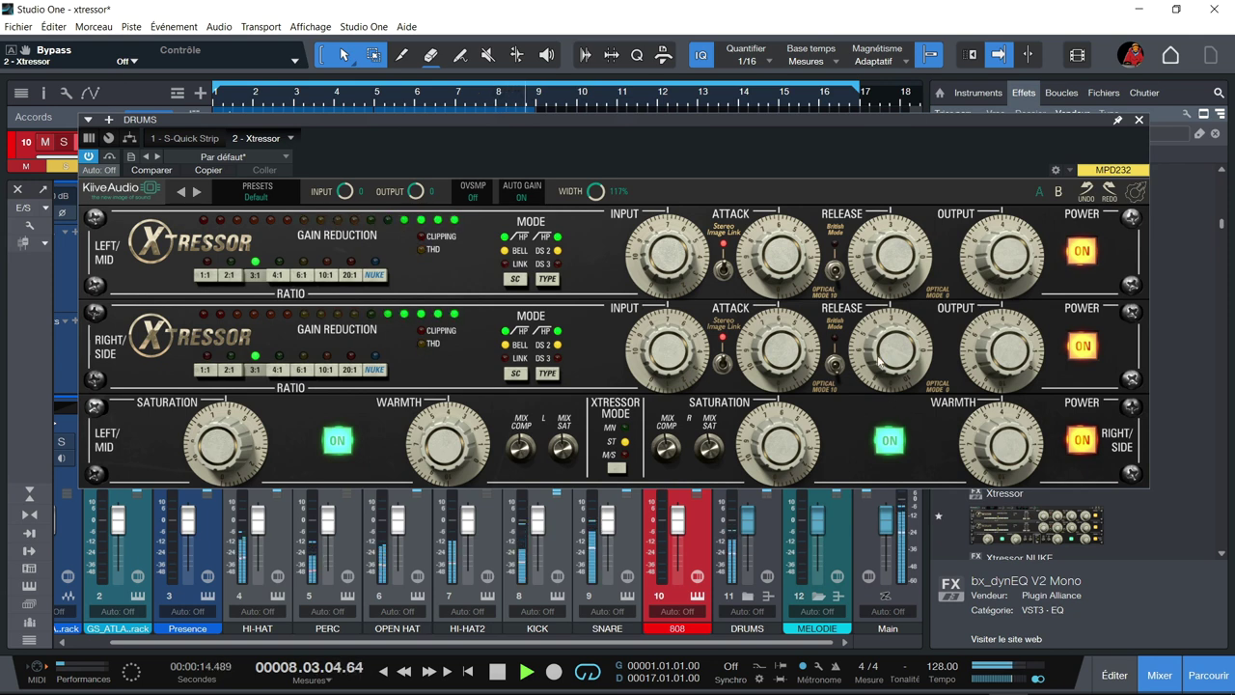
click(1139, 119)
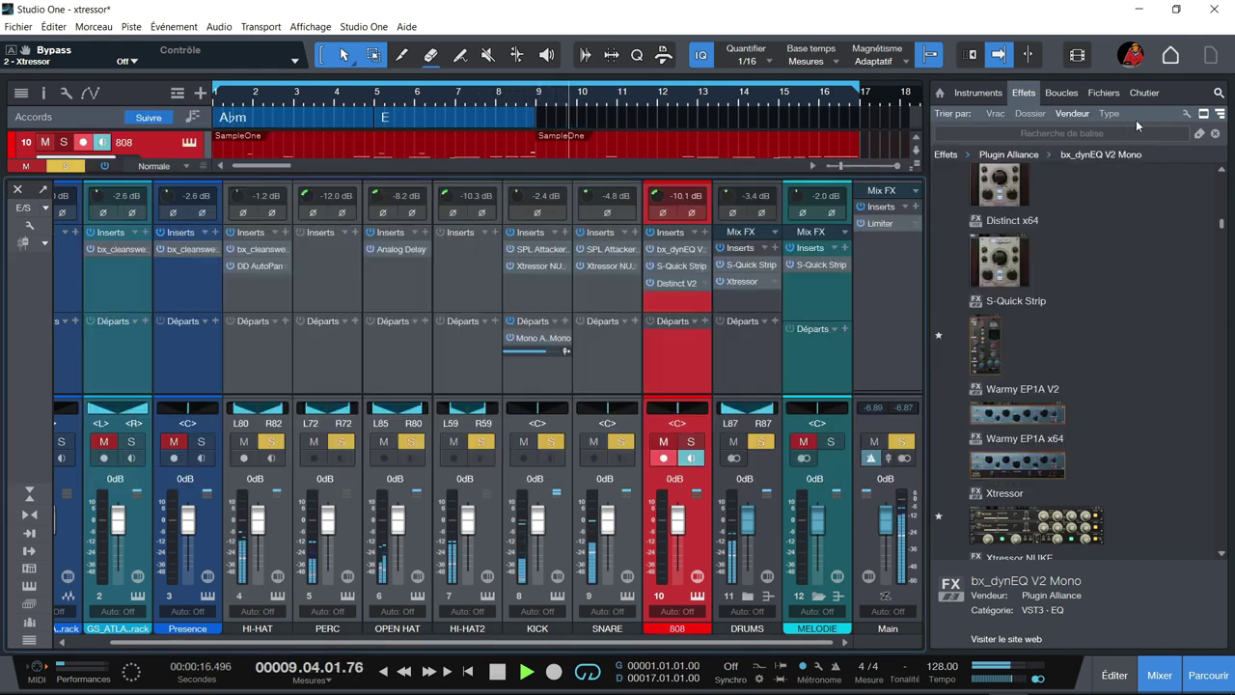
- Solo the 808 and kick channels instead of the drum bus, and open bx_dynEQ V2 on the 808
click(693, 442)
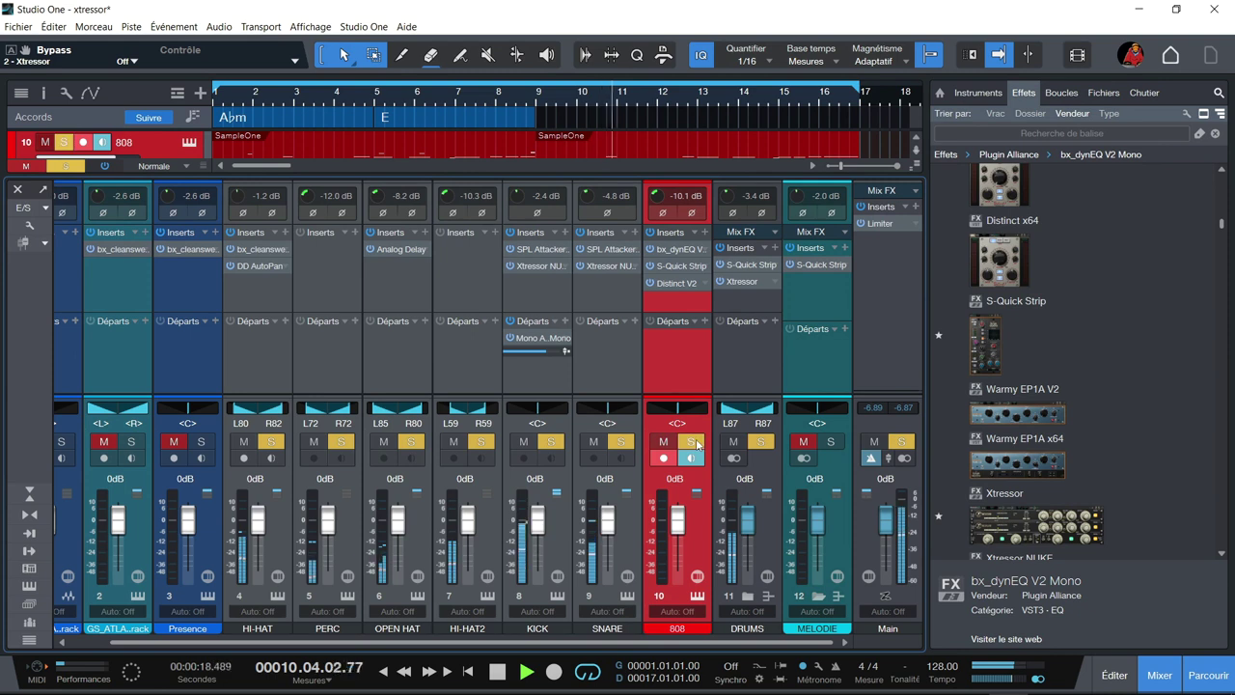
click(761, 441)
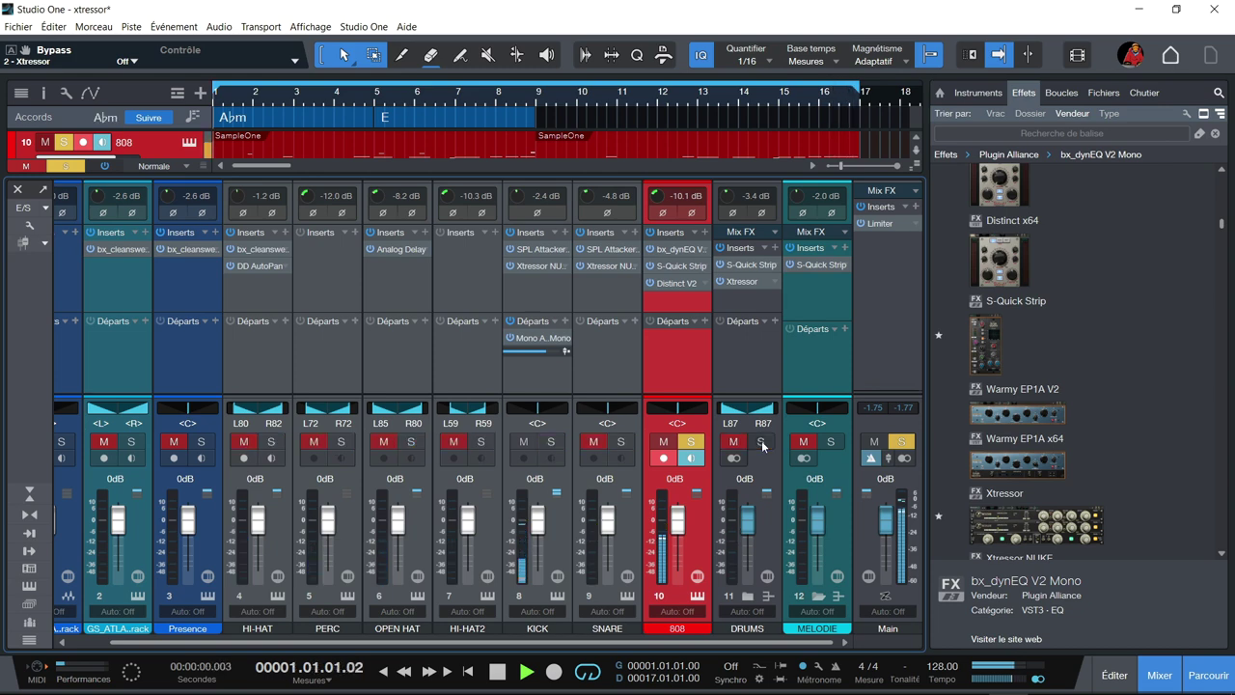
click(681, 250)
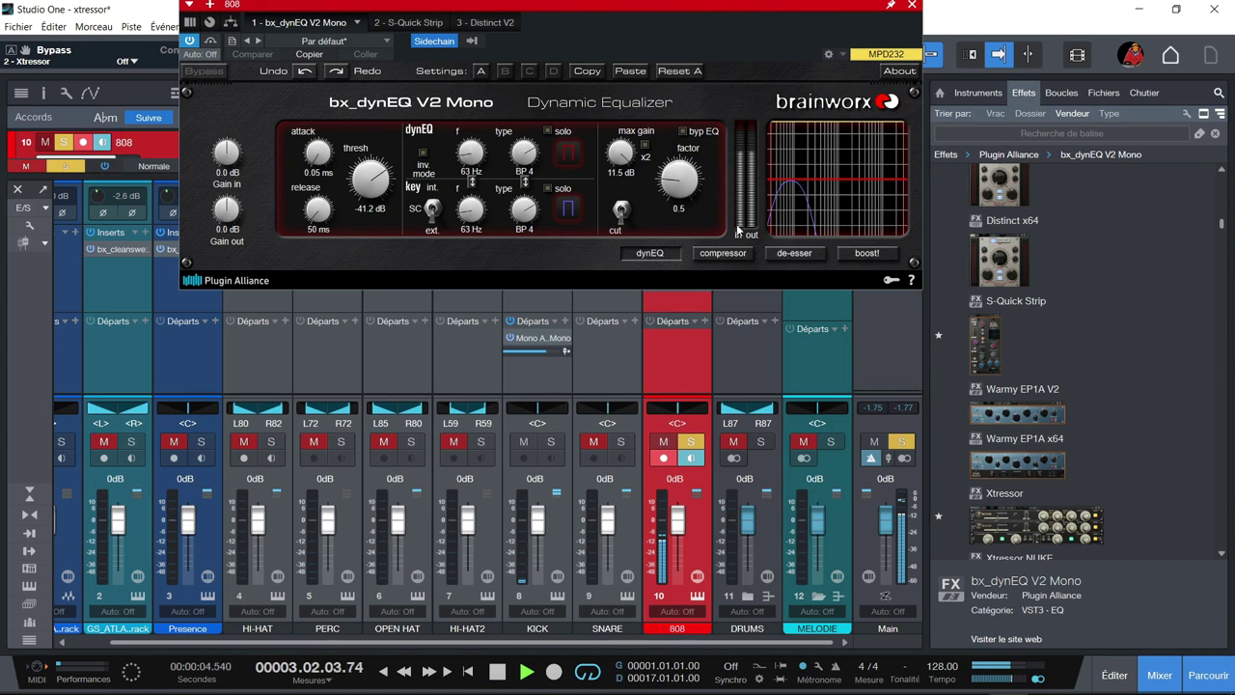
click(551, 442)
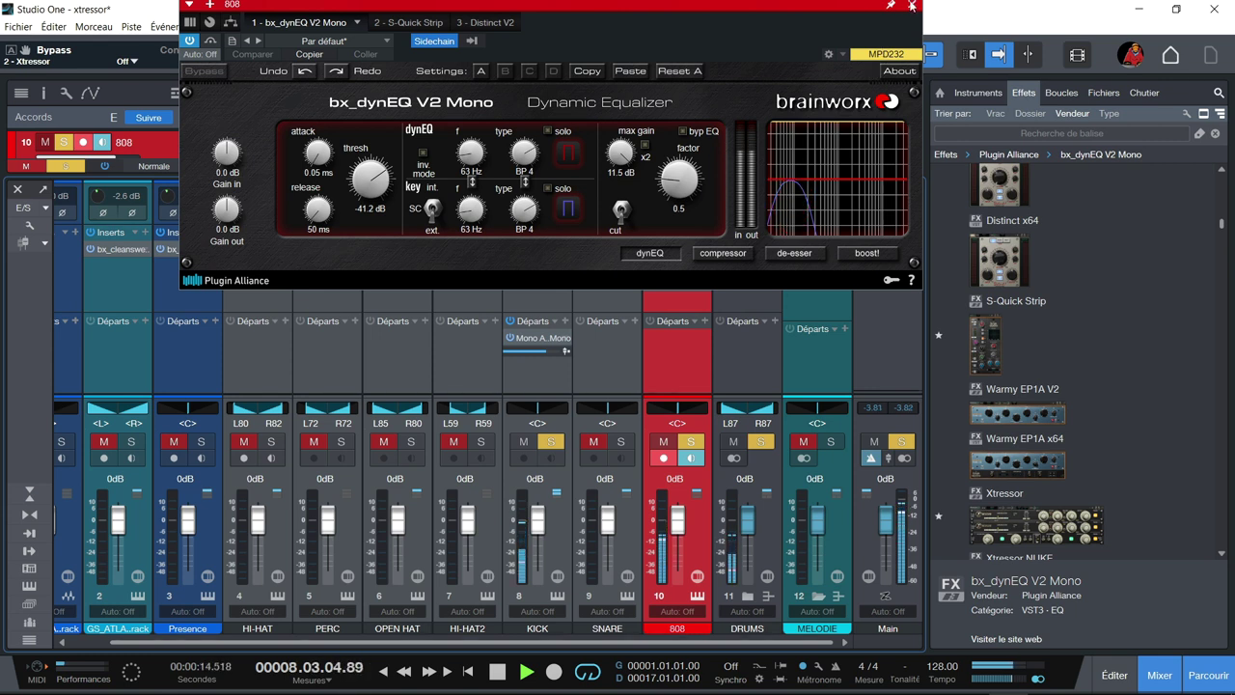
- Switch to the 808's S-Quick Strip, keep HF at -12.0 dB and set LF to 2.9 dB
click(386, 23)
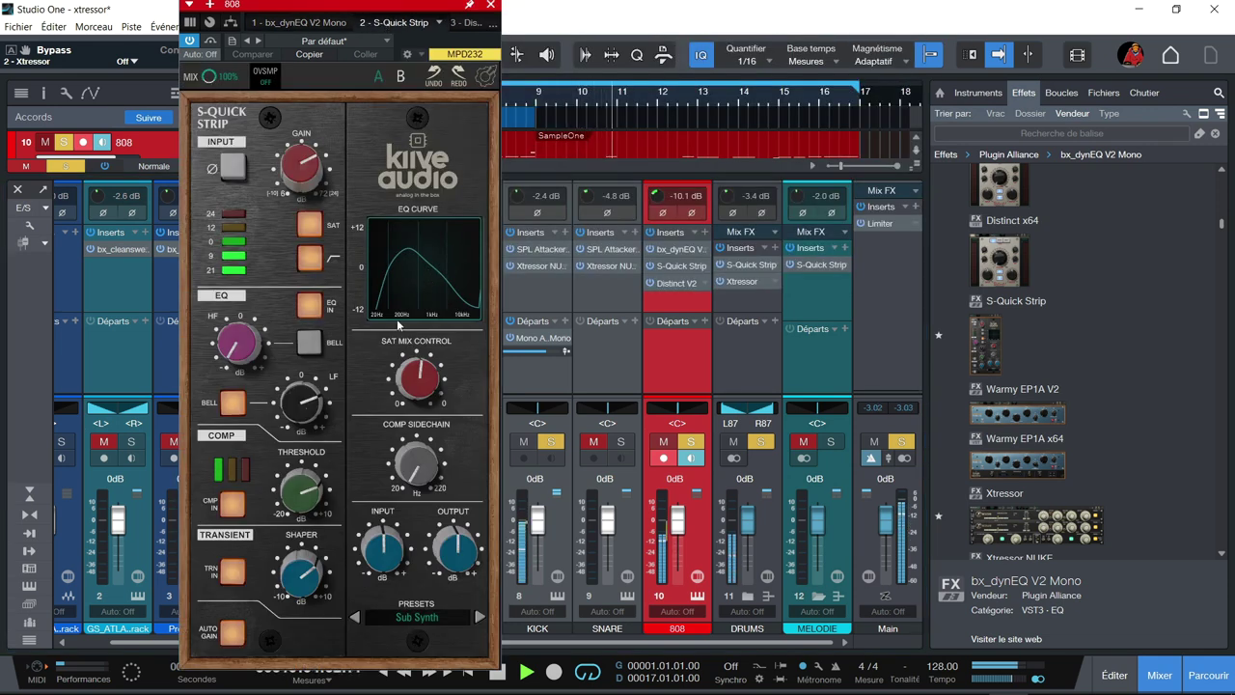
mouse_move(240, 352)
drag(241, 352, 219, 336)
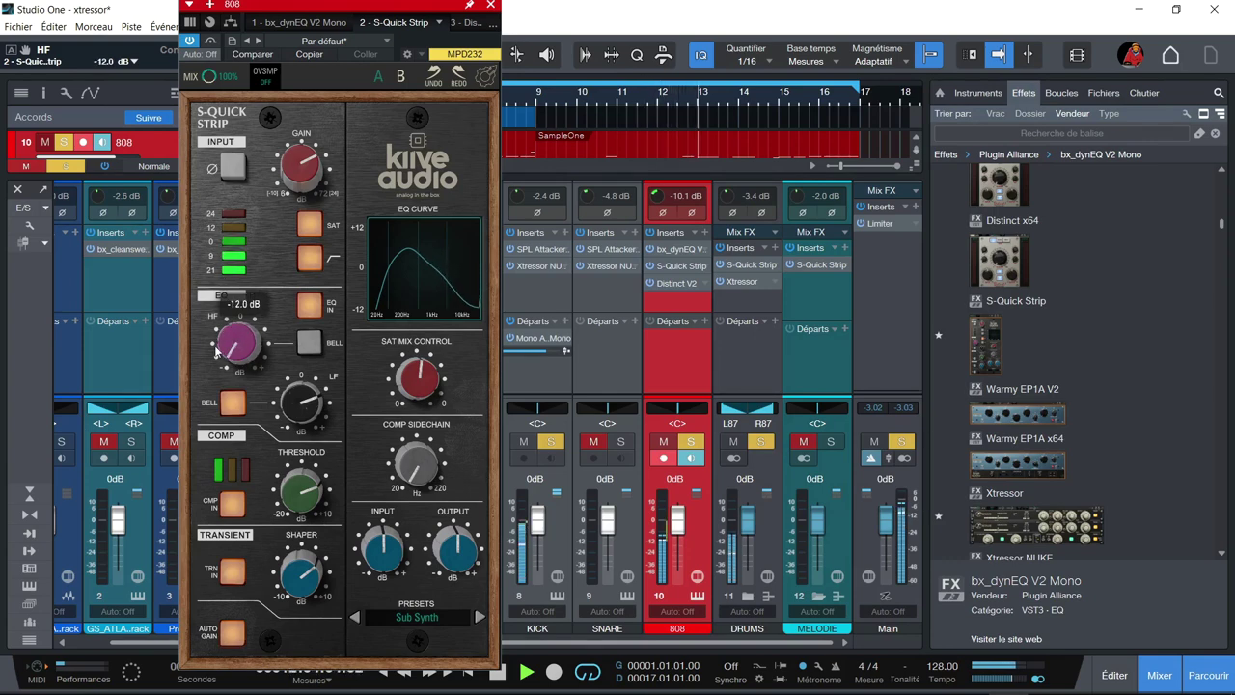
drag(291, 415, 256, 394)
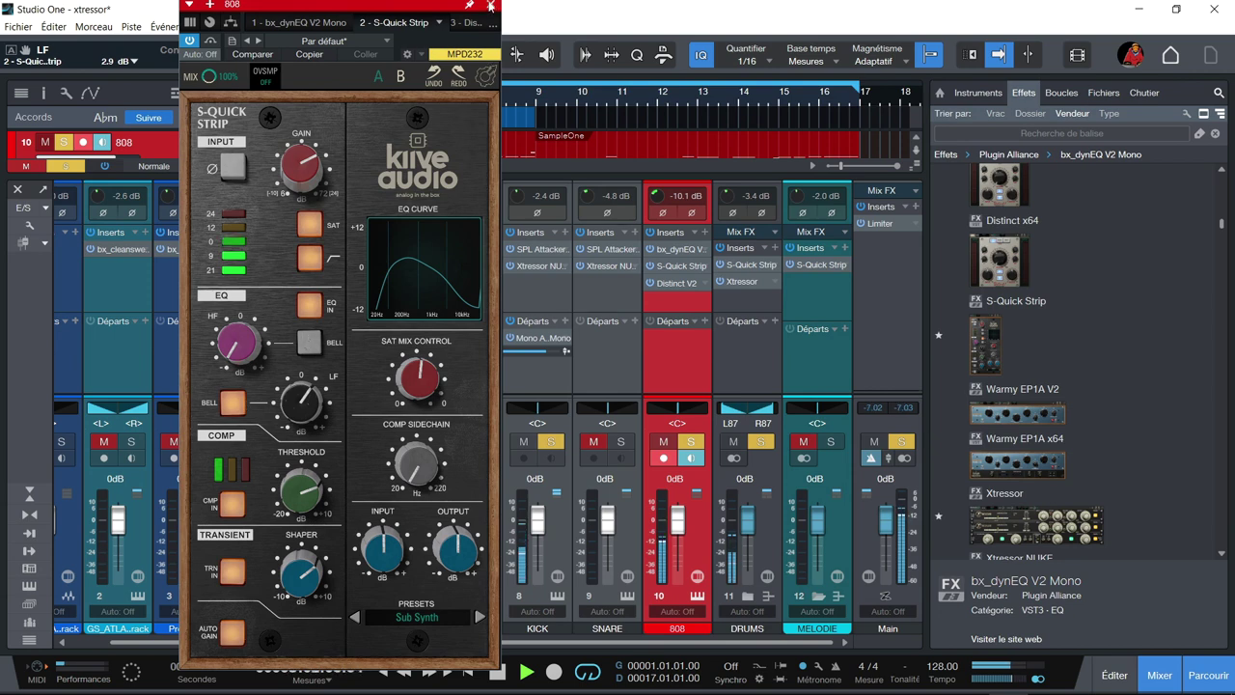
- Switch to the 808's Distinct V2, set LF to 3.33 dB, and try several Distort amounts, settling on 8.9
click(471, 23)
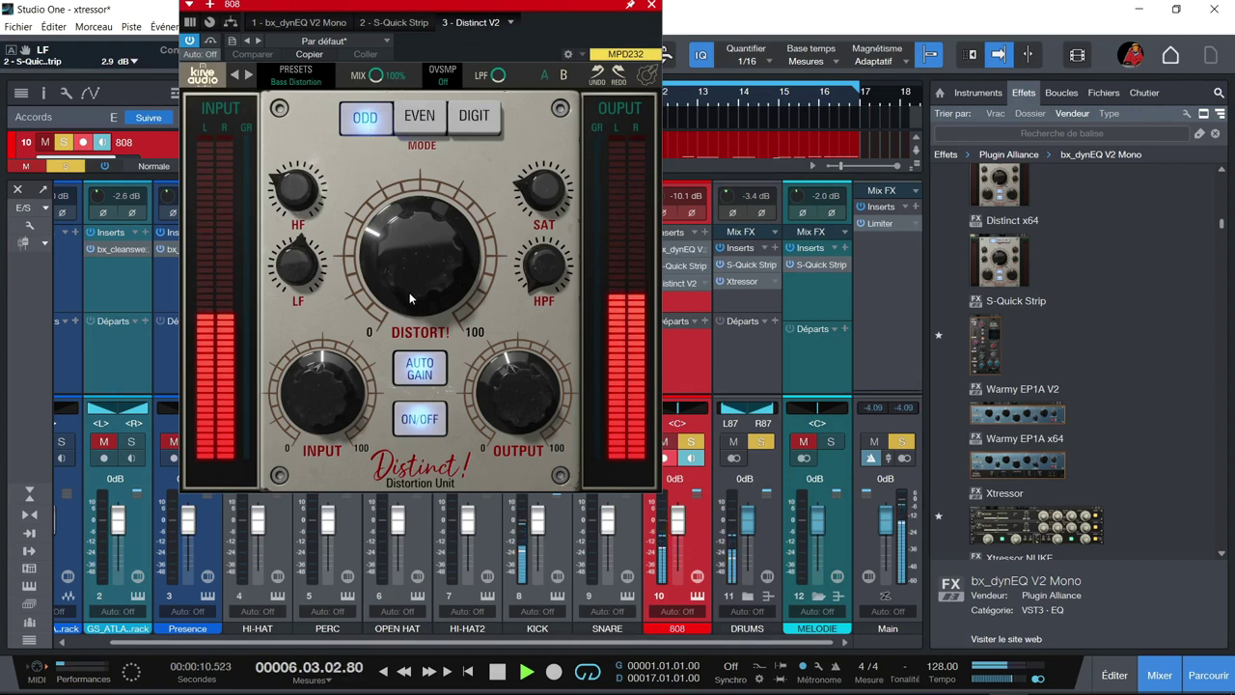
drag(410, 291, 404, 263)
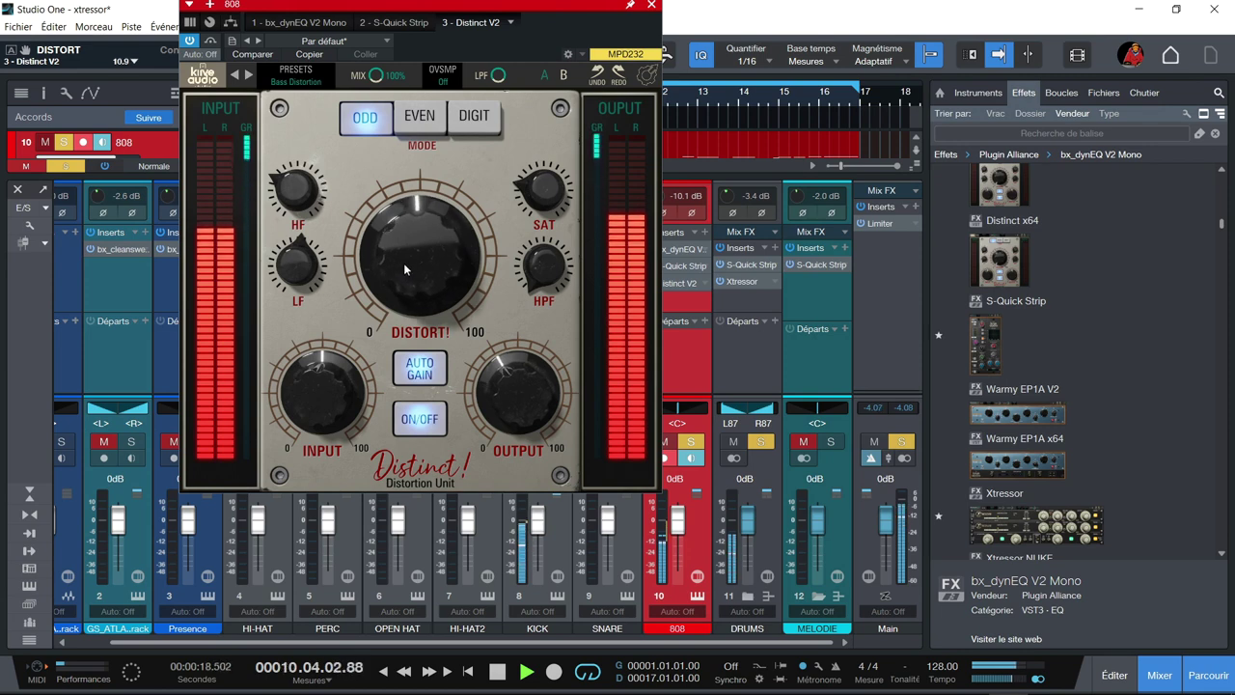
drag(304, 274, 297, 300)
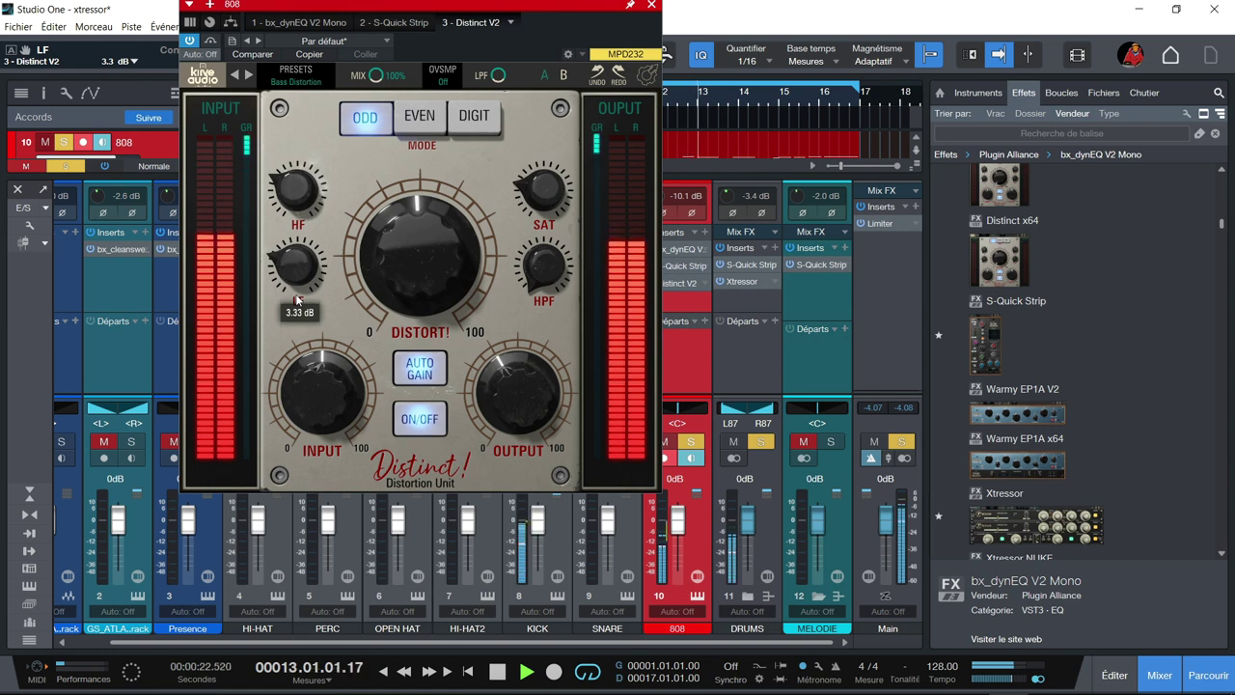
drag(397, 263, 396, 277)
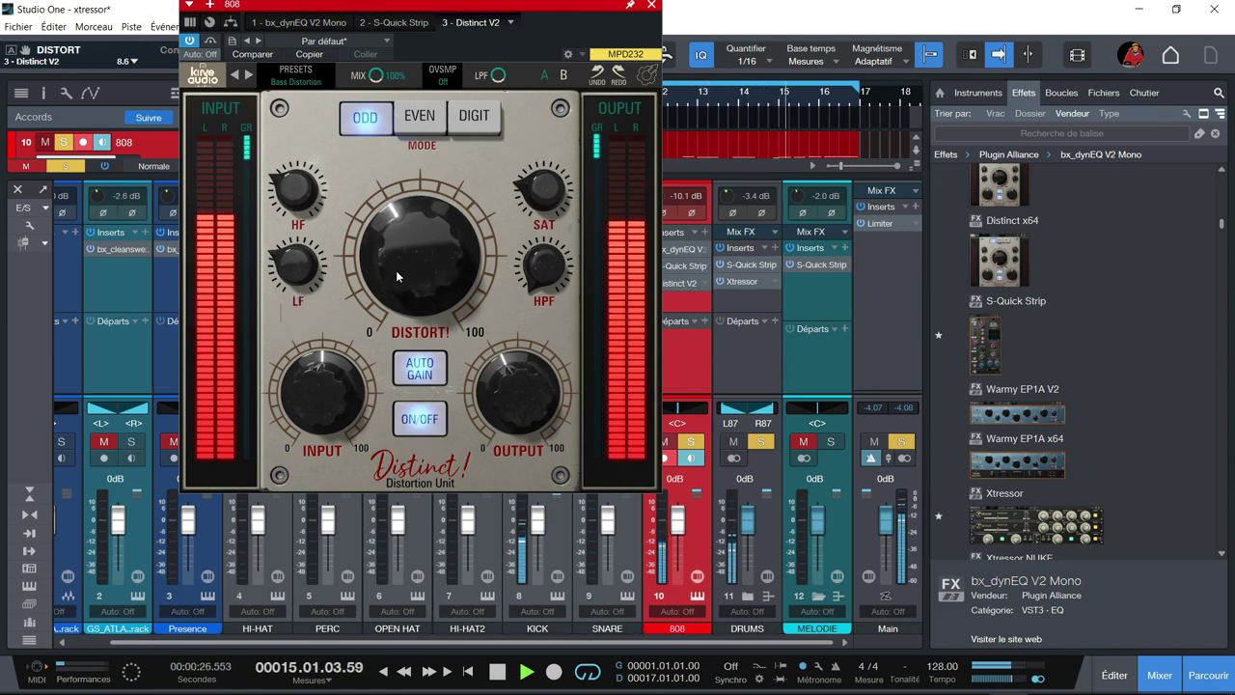
mouse_move(395, 277)
mouse_down()
mouse_move(386, 214)
mouse_move(382, 256)
mouse_up()
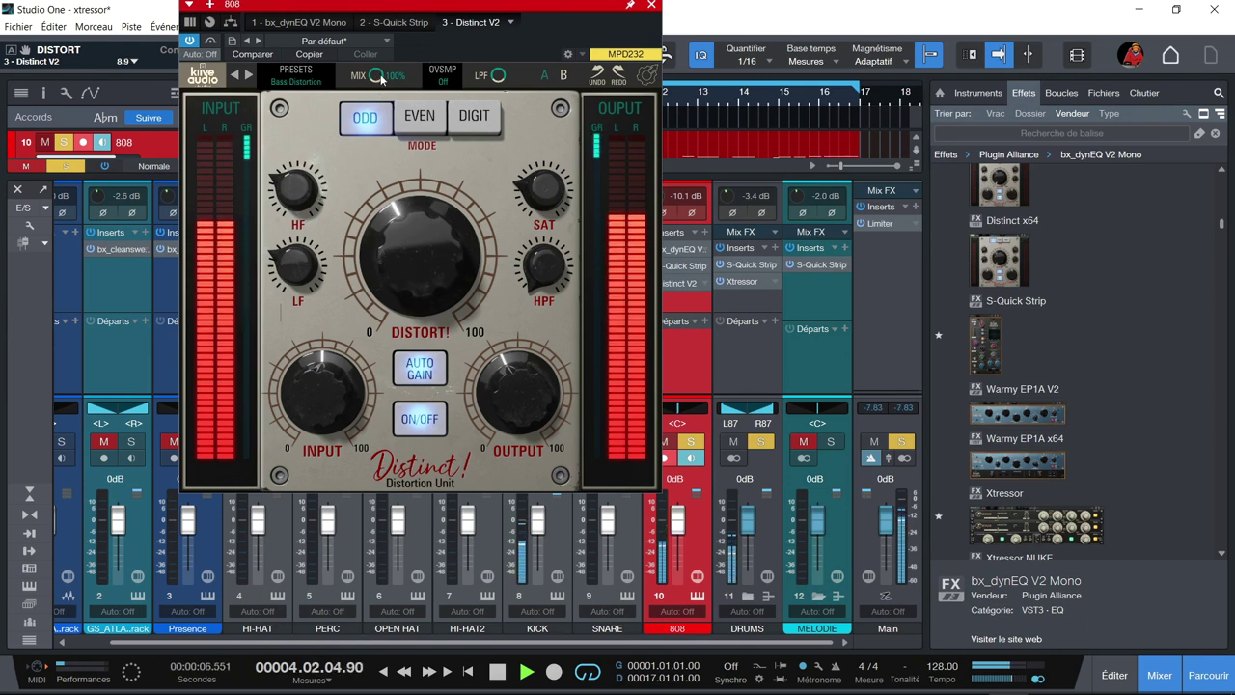
- Set Distinct's mix to 51% and keep its oversampling off
drag(366, 140, 363, 156)
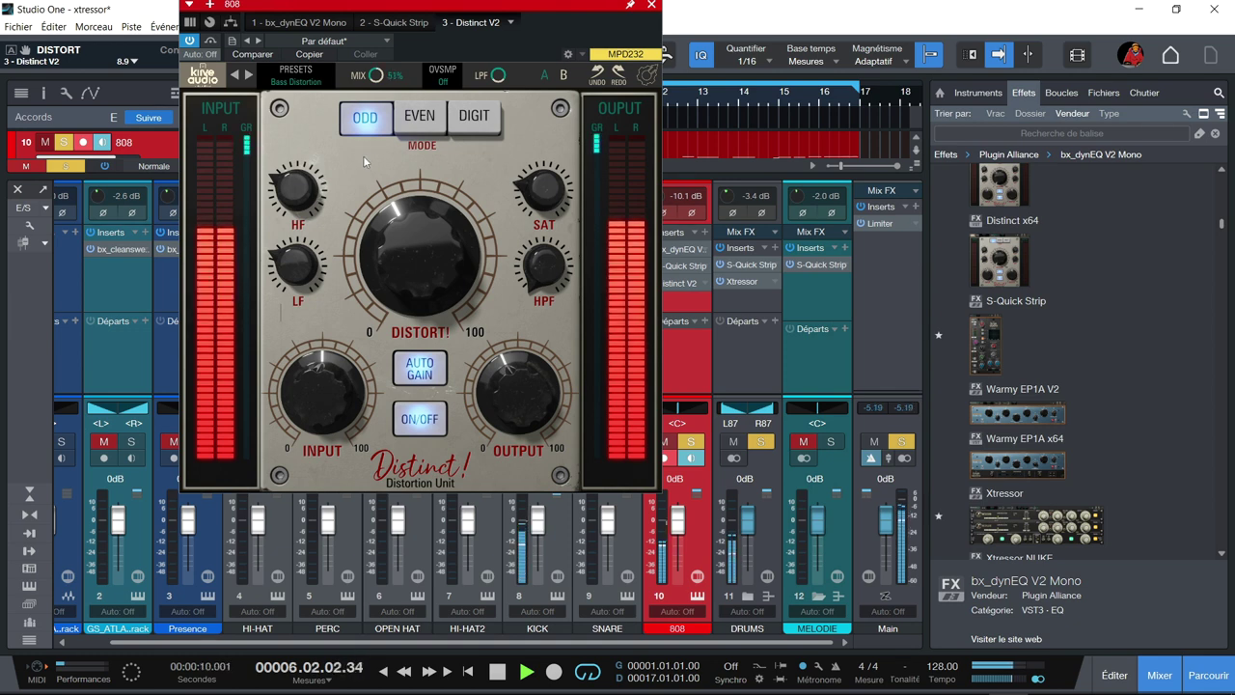
click(443, 85)
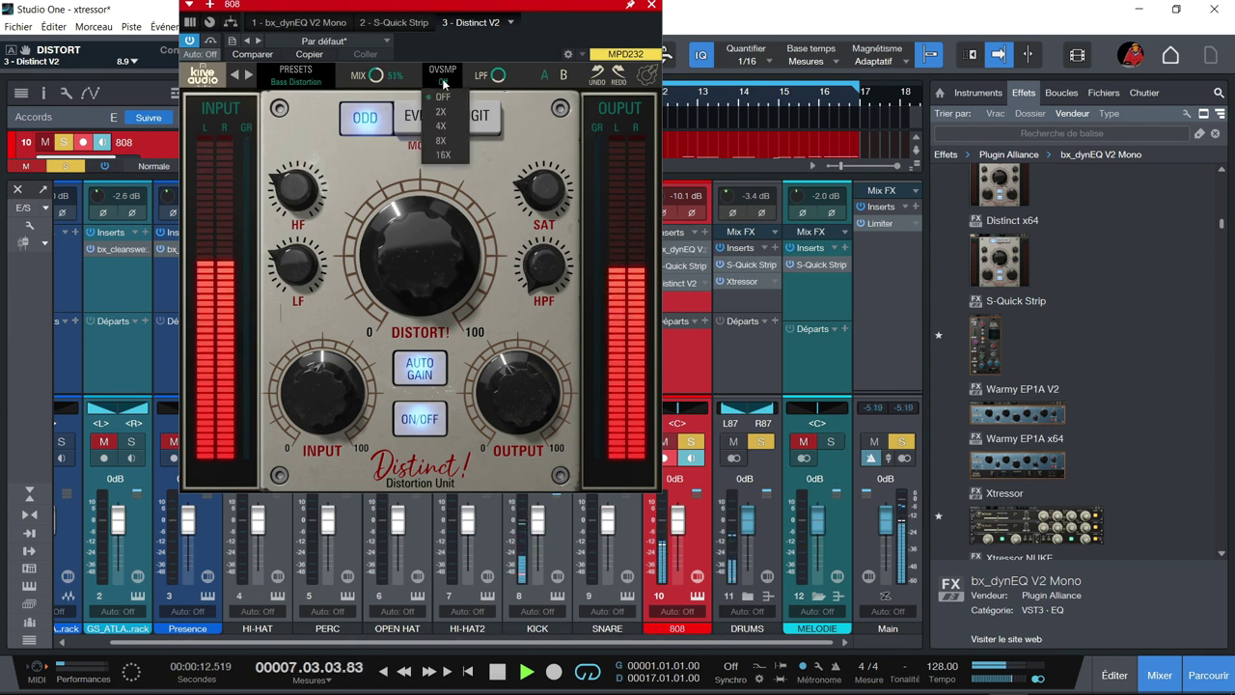
click(442, 96)
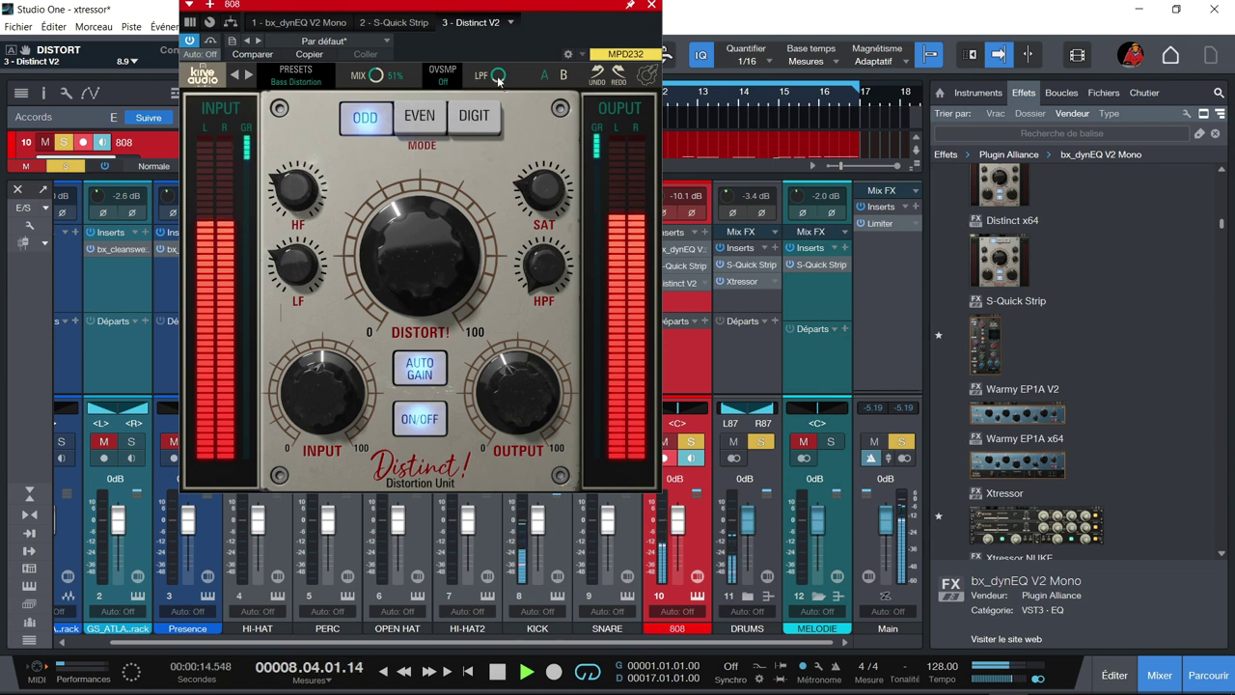
- Try Distort at 14.0 with the low-pass filter near 4.4 kHz, restore the filter to 20 kHz and set Distort to 9.0
mouse_move(494, 97)
drag(494, 187, 500, 260)
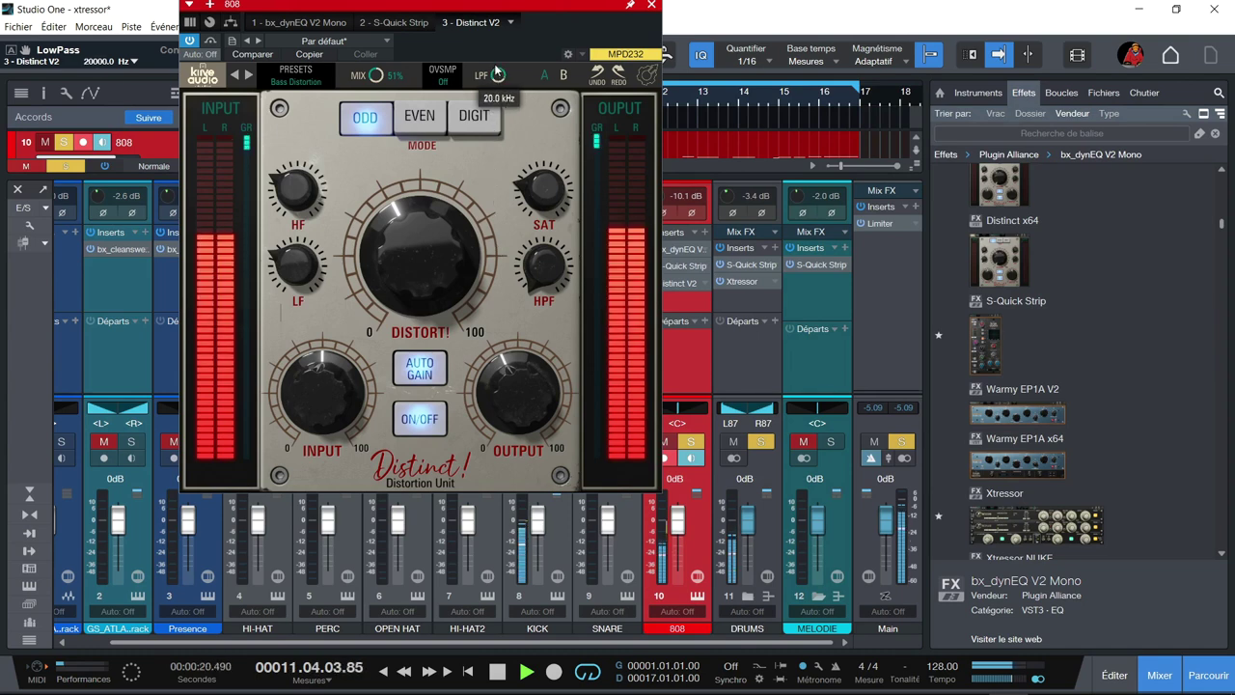
drag(448, 257, 448, 235)
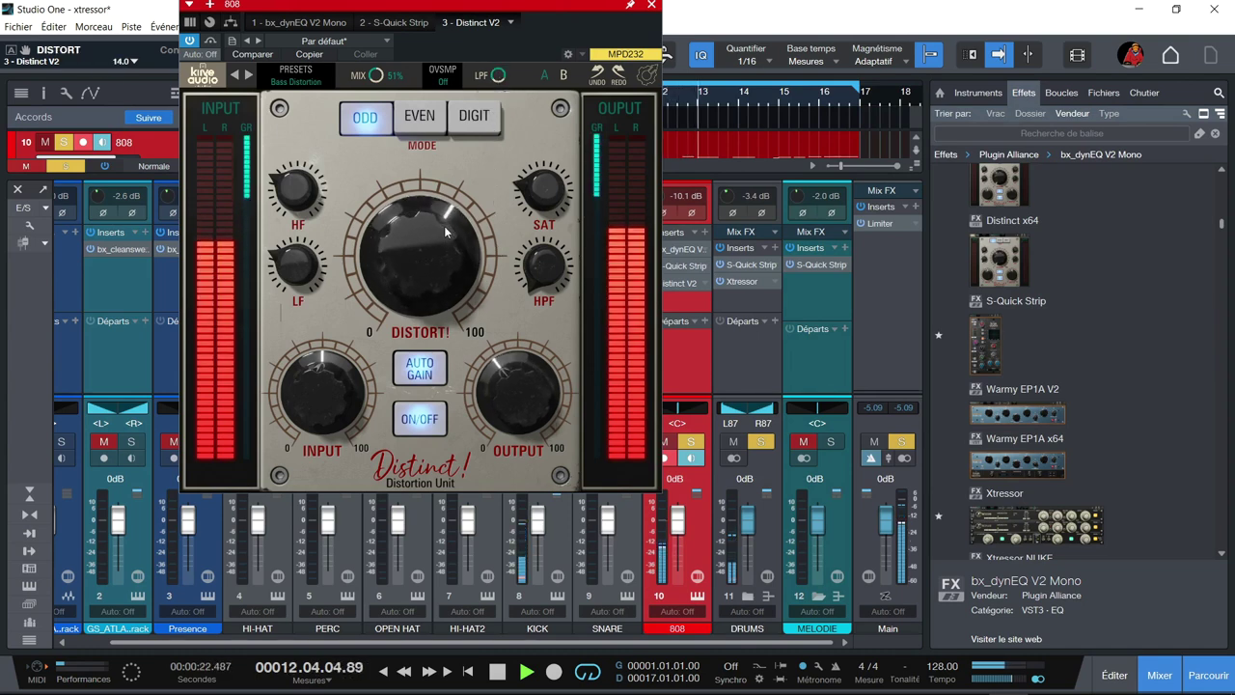
mouse_move(499, 87)
drag(499, 86, 503, 200)
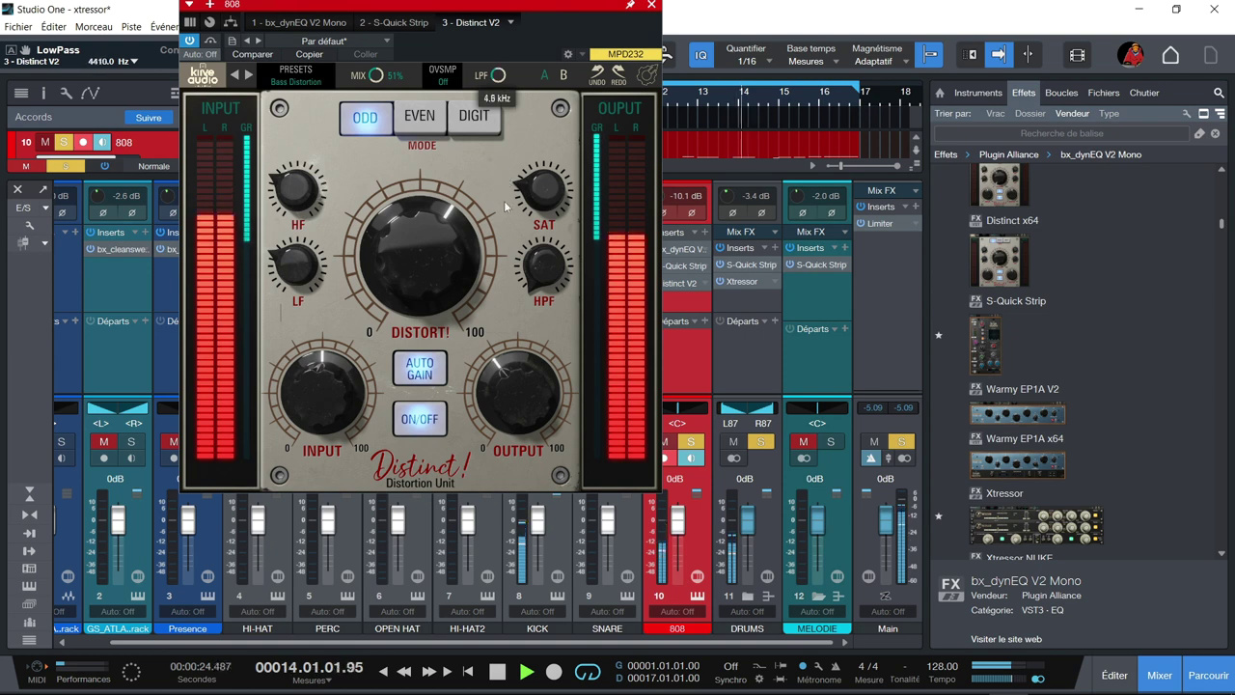
drag(503, 222, 488, 36)
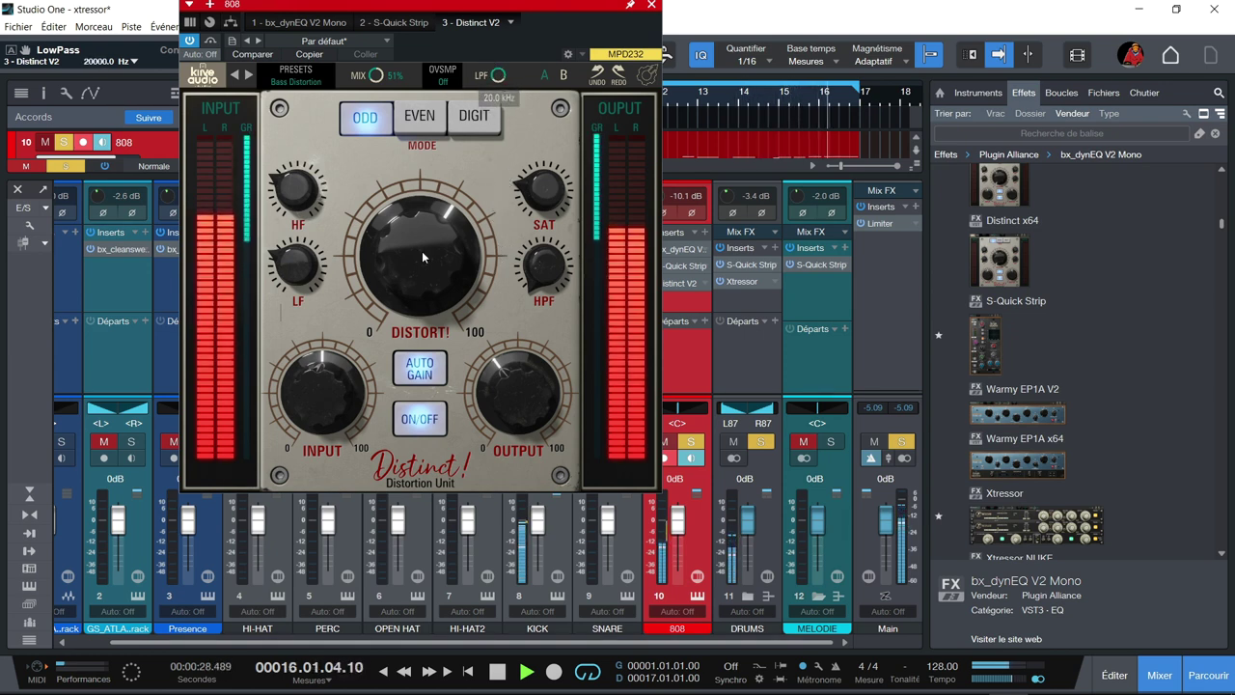
drag(421, 266, 426, 288)
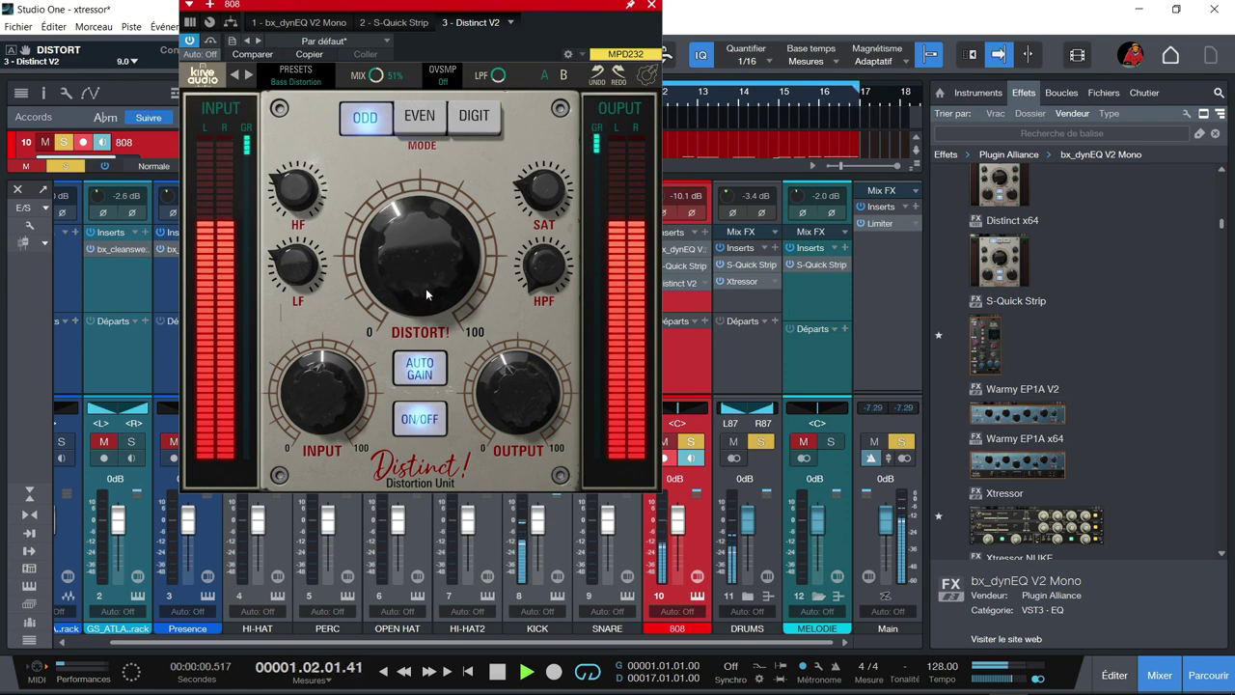
- Set SAT to 38% and try the HPF at about 76 Hz before returning it to its minimum
mouse_move(540, 193)
mouse_move(532, 168)
mouse_down()
mouse_move(526, 77)
mouse_move(537, 185)
mouse_up()
scroll(543, 194, up, 1)
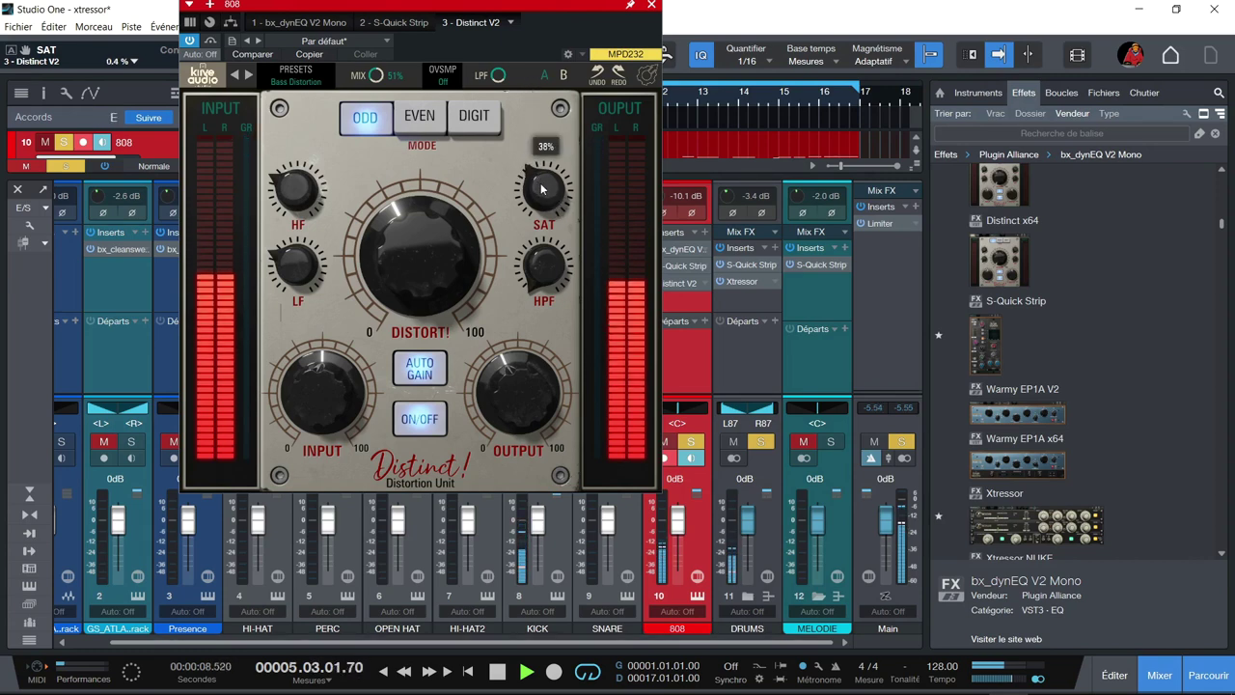
mouse_move(547, 222)
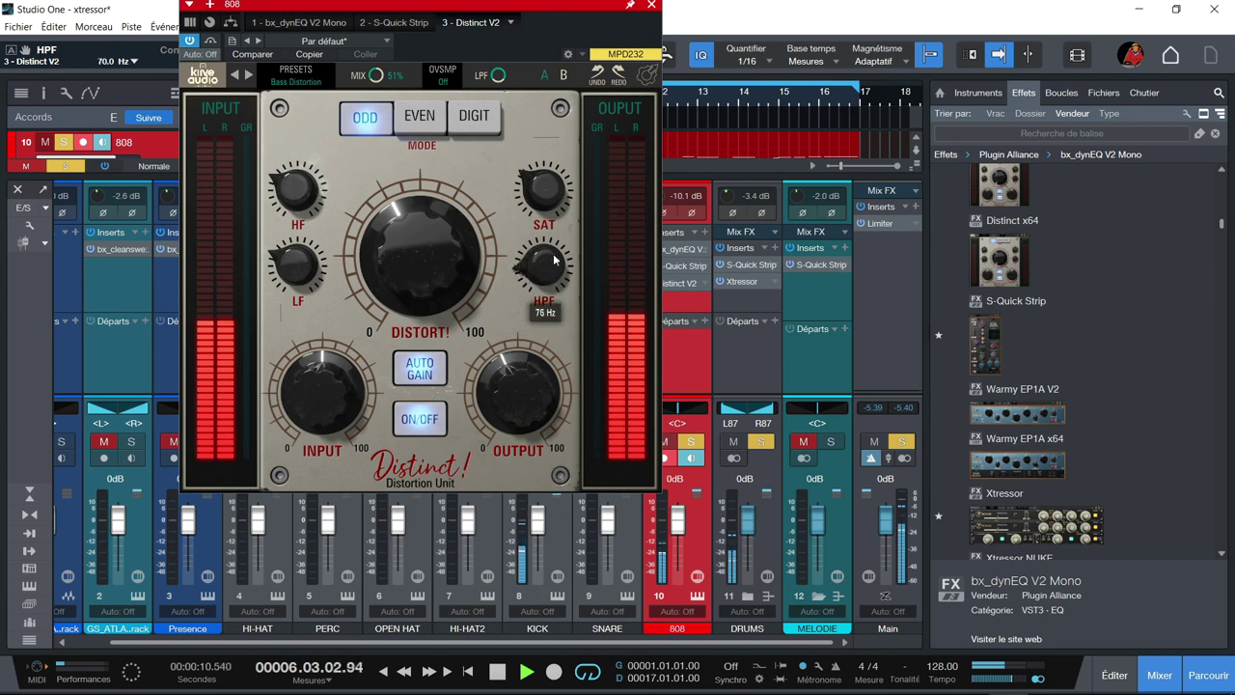
drag(547, 218, 540, 262)
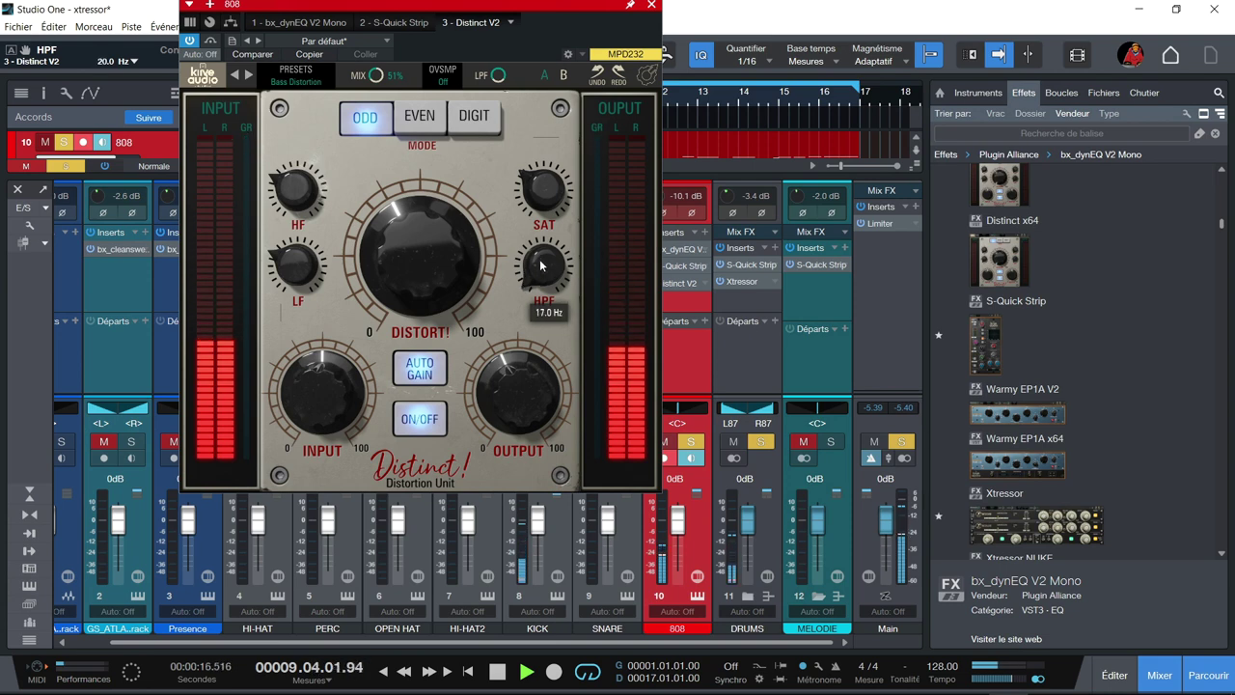
- Try LF at 10.6 dB before settling on 5.33 dB, and lower Distinct's HF slightly
drag(305, 266, 304, 238)
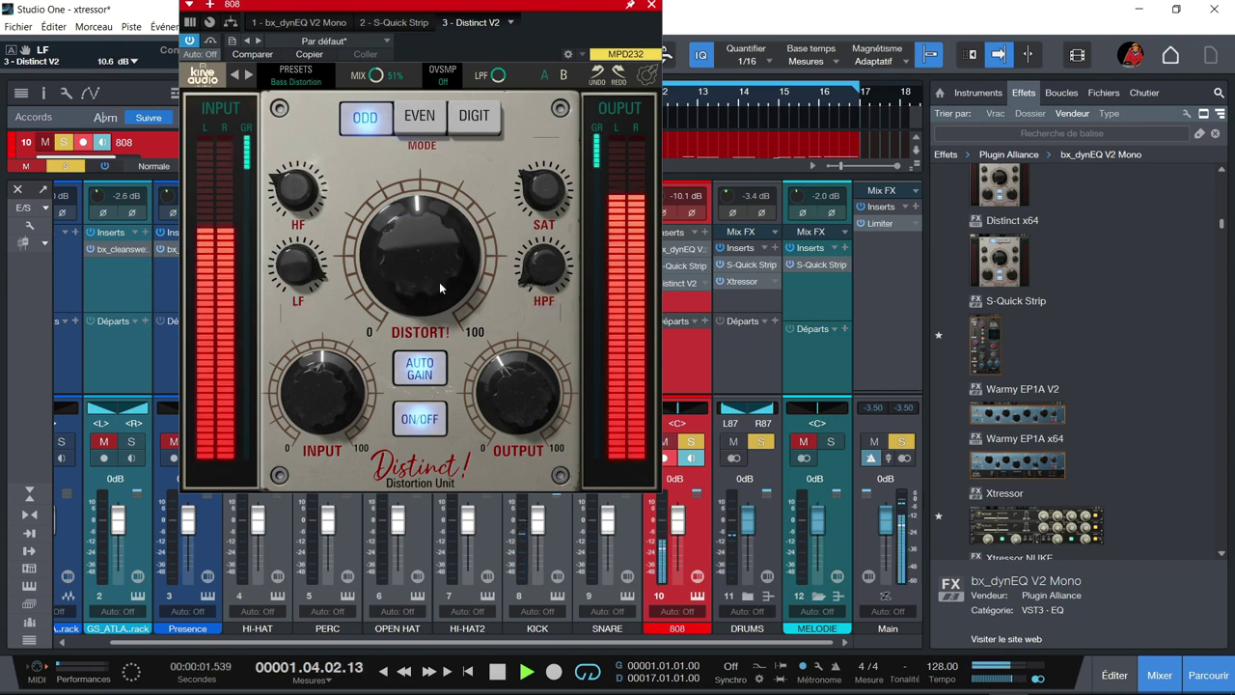
mouse_move(290, 271)
mouse_down()
mouse_move(275, 386)
mouse_move(273, 286)
mouse_up()
mouse_move(273, 198)
mouse_down()
mouse_move(265, 93)
mouse_move(263, 183)
mouse_up()
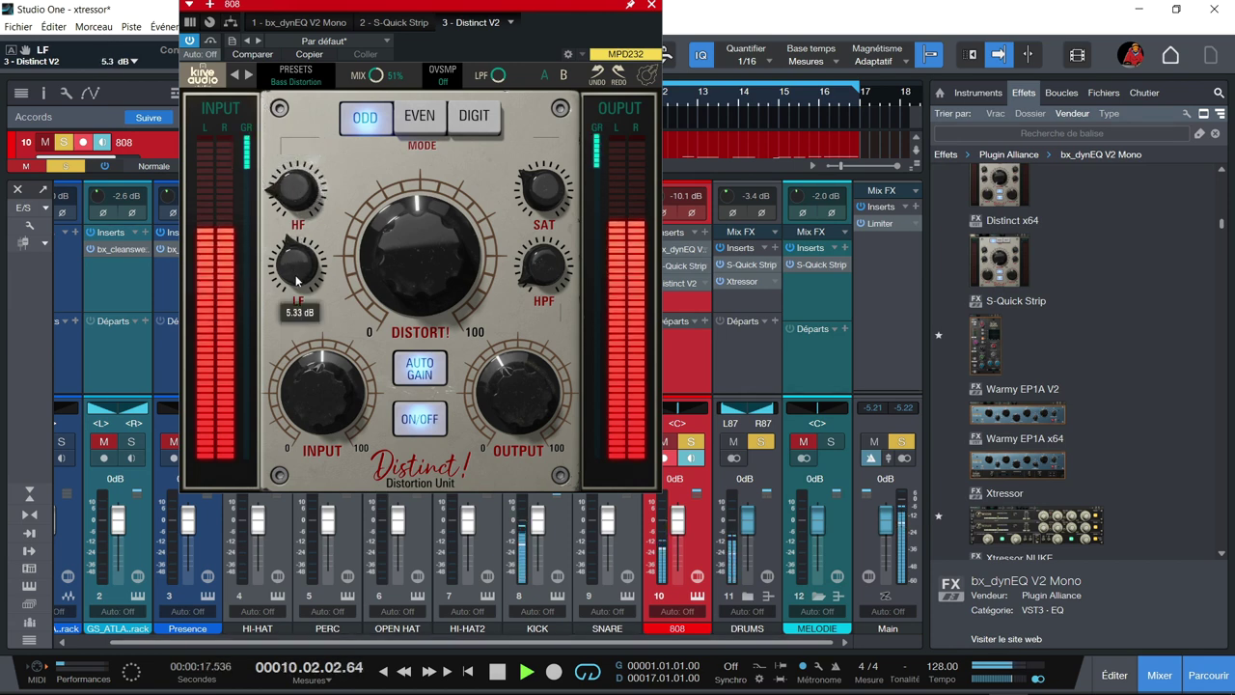
- Raise Distinct's input, try the output at 1.9 dB, turn Auto Gain back on and set Distort to 7.6
drag(308, 372, 327, 406)
drag(515, 403, 507, 382)
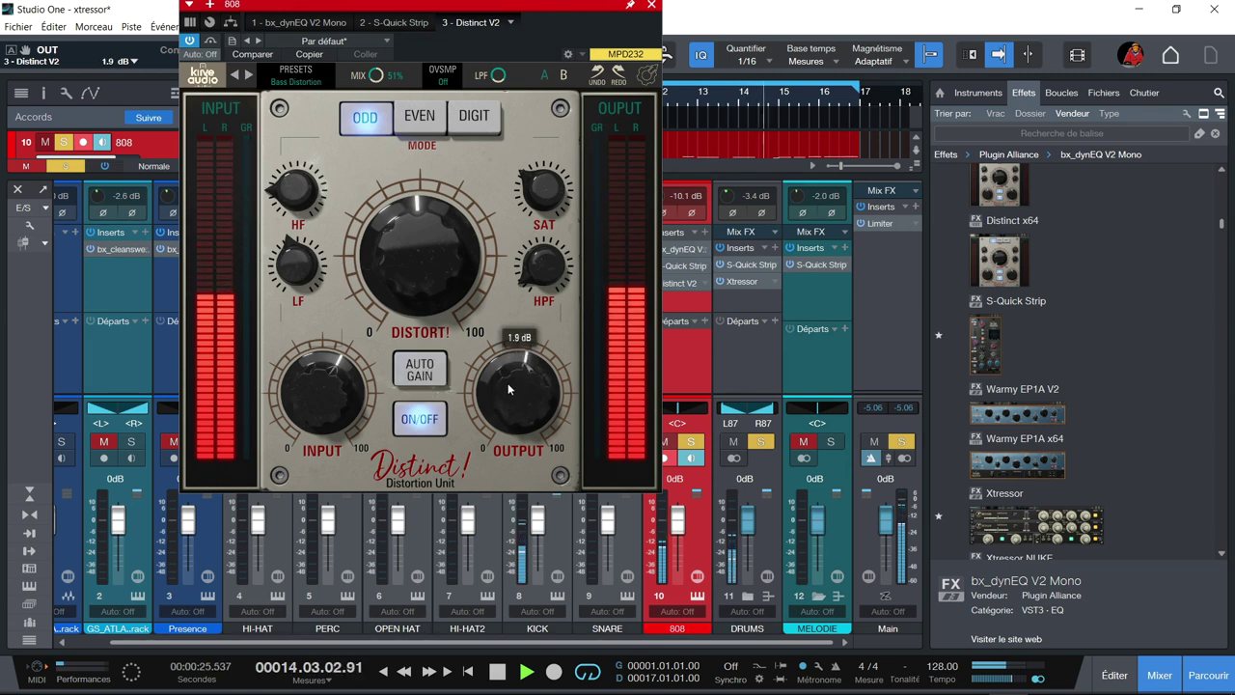
click(442, 271)
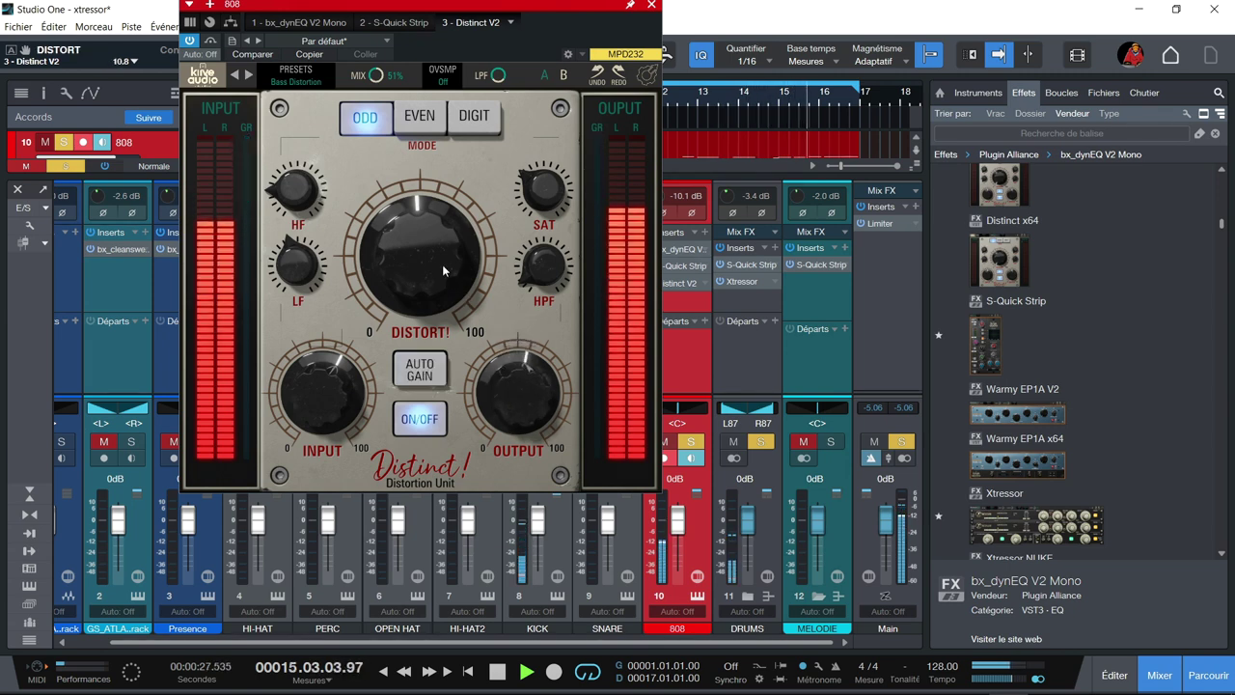
click(421, 382)
mouse_move(396, 259)
mouse_down()
mouse_move(389, 312)
mouse_move(384, 247)
mouse_move(384, 258)
mouse_up()
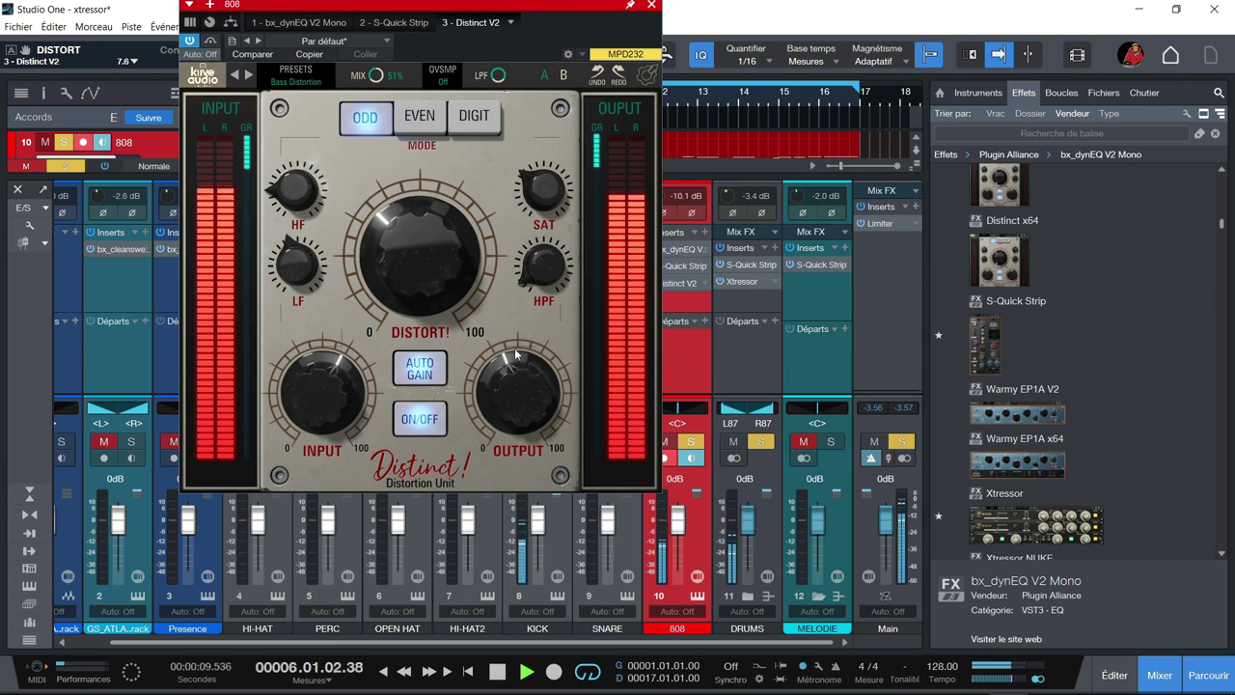
- Compare the 808 with Distinct bypassed and active, solo the drum and melody buses as well, and close the plugin
click(212, 44)
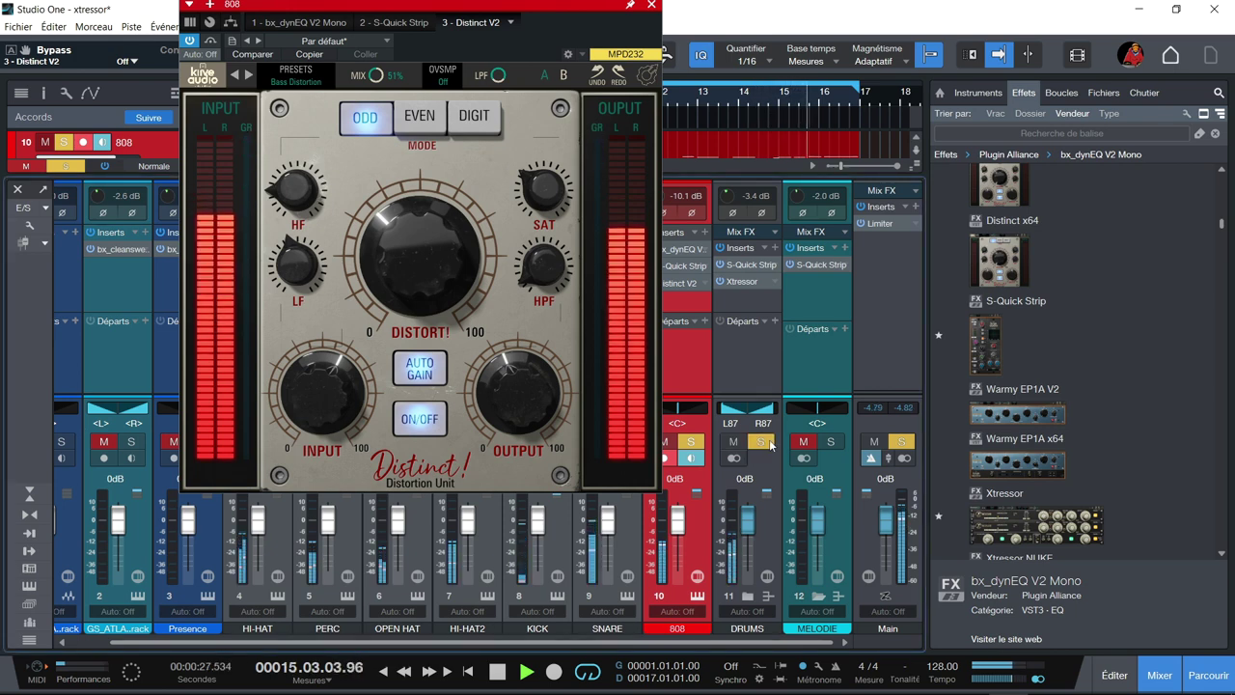
click(831, 441)
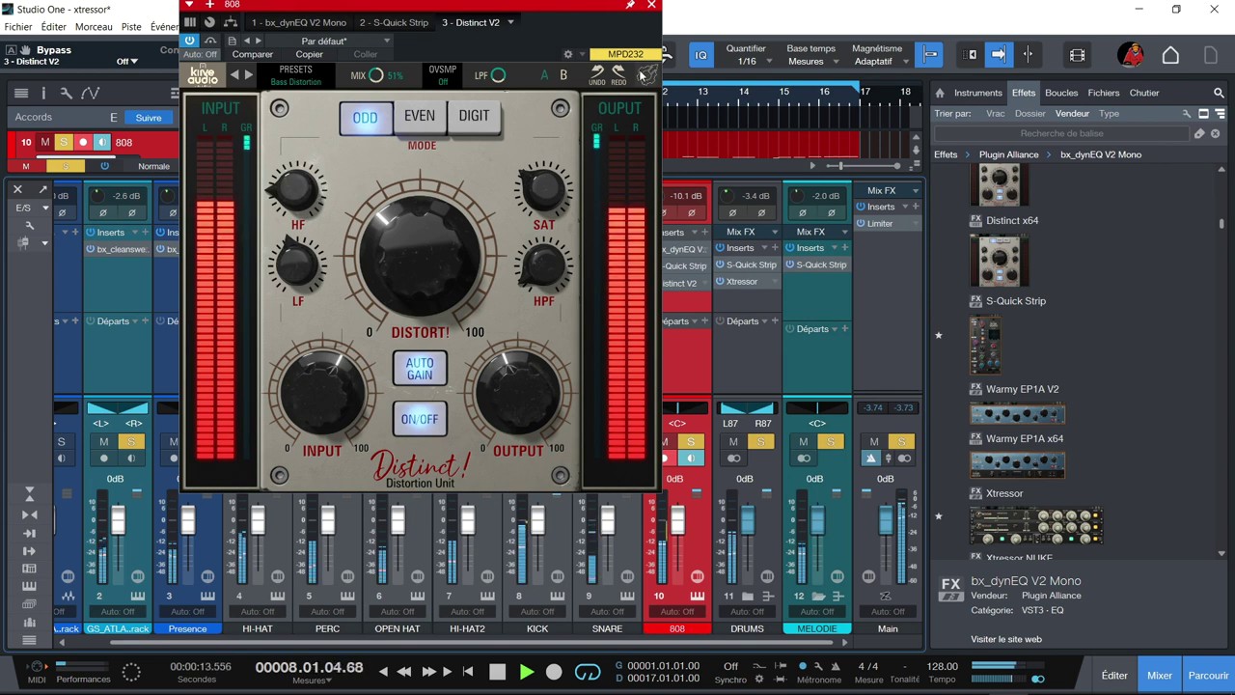
click(652, 8)
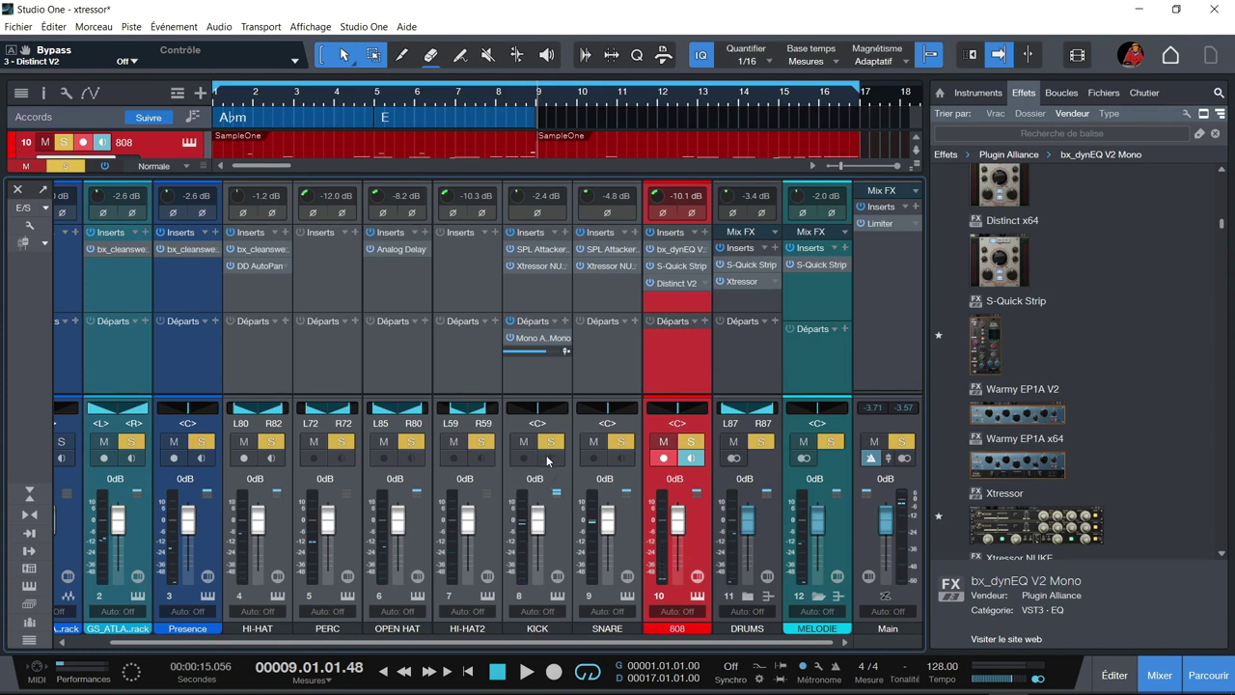
- Remove the solos from the drum bus, 808 and melody bus, and solo only the snare and kick channels
click(771, 441)
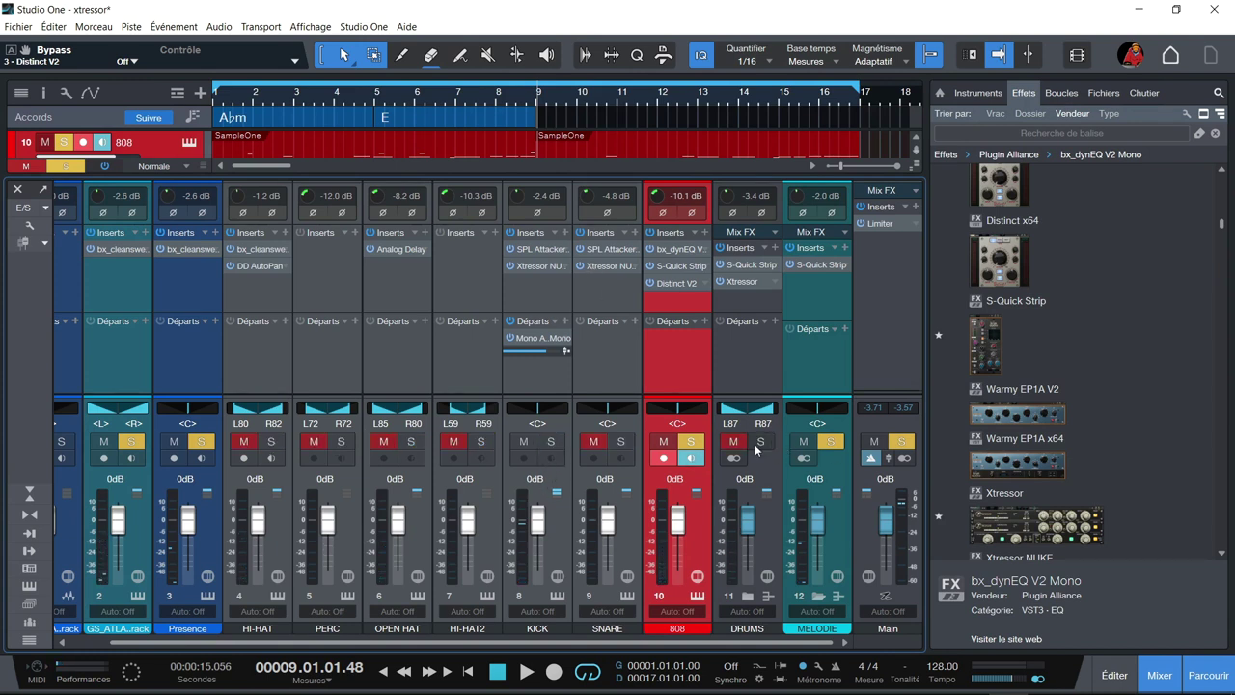
click(690, 442)
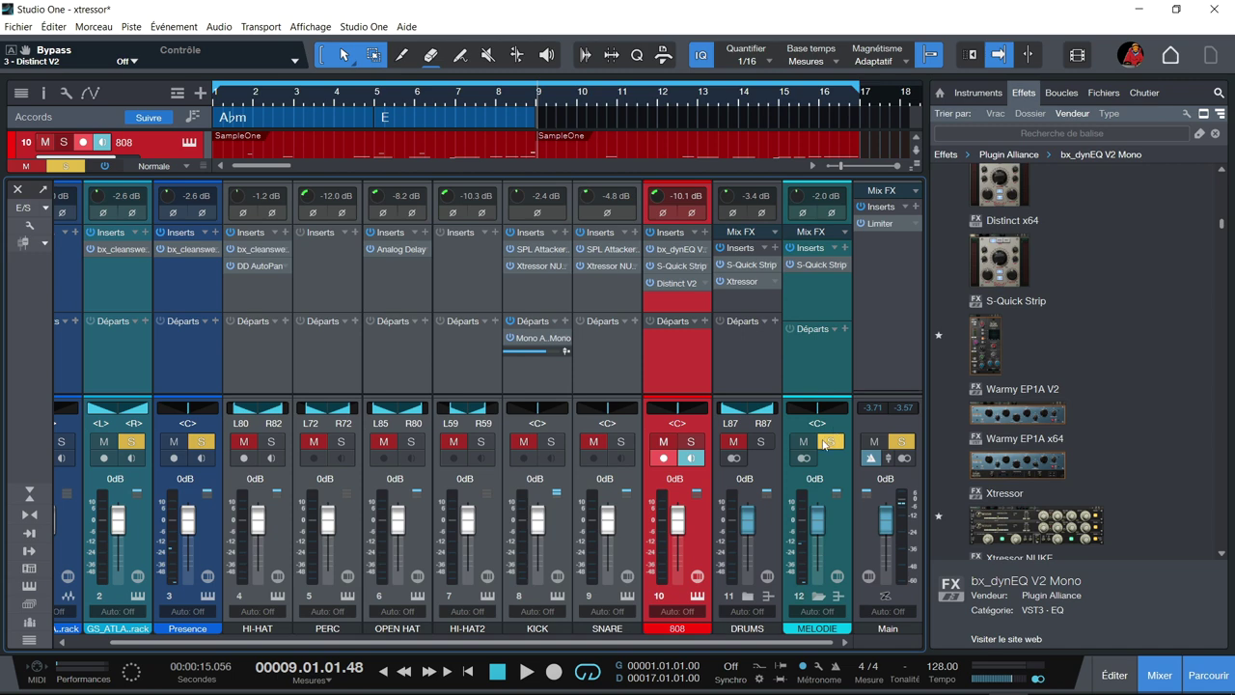
click(827, 442)
drag(623, 442, 551, 442)
- Open Xtressor NUKE on the kick channel and move its window clear of the mixer's insert slots
click(549, 264)
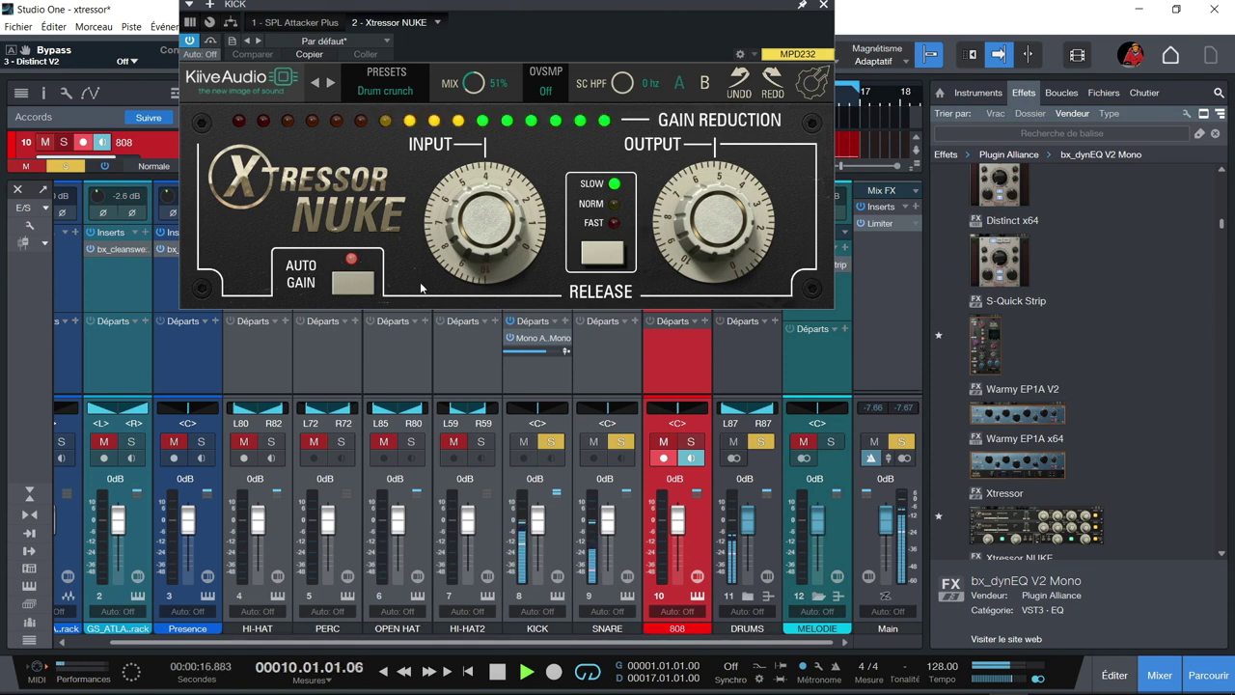
drag(488, 9, 488, 352)
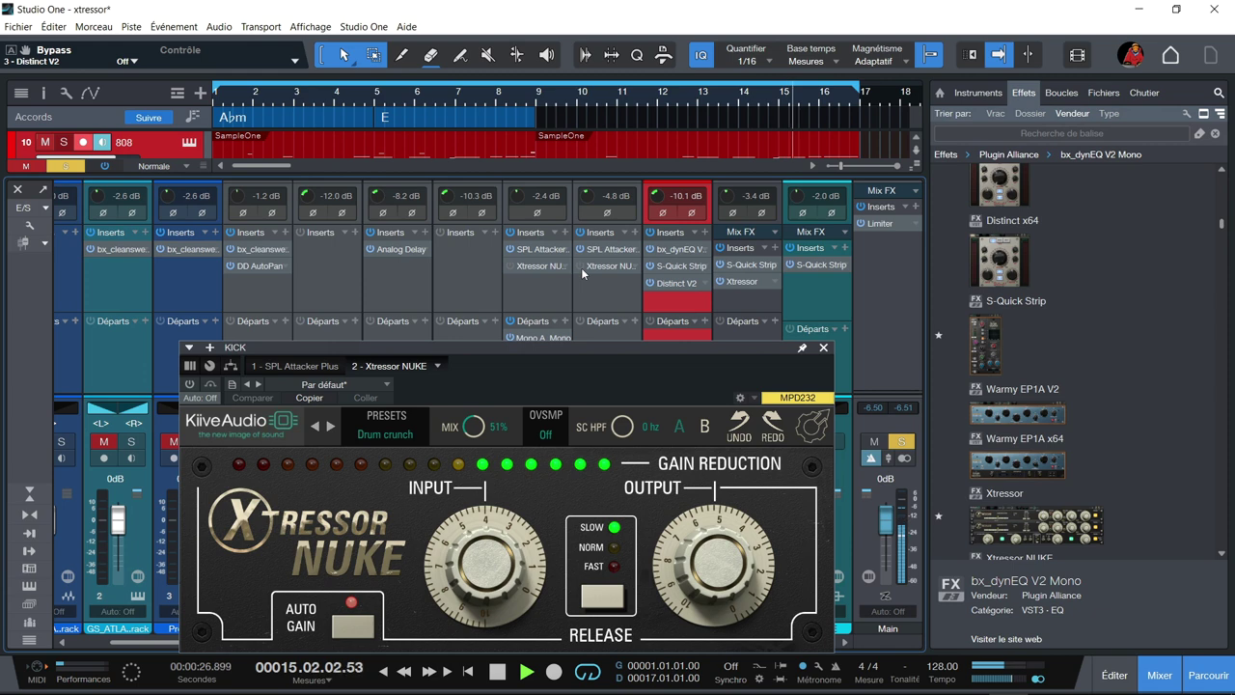
- Reactivate Xtressor NUKE on the kick and move its window up over the mixer's insert slots
click(509, 268)
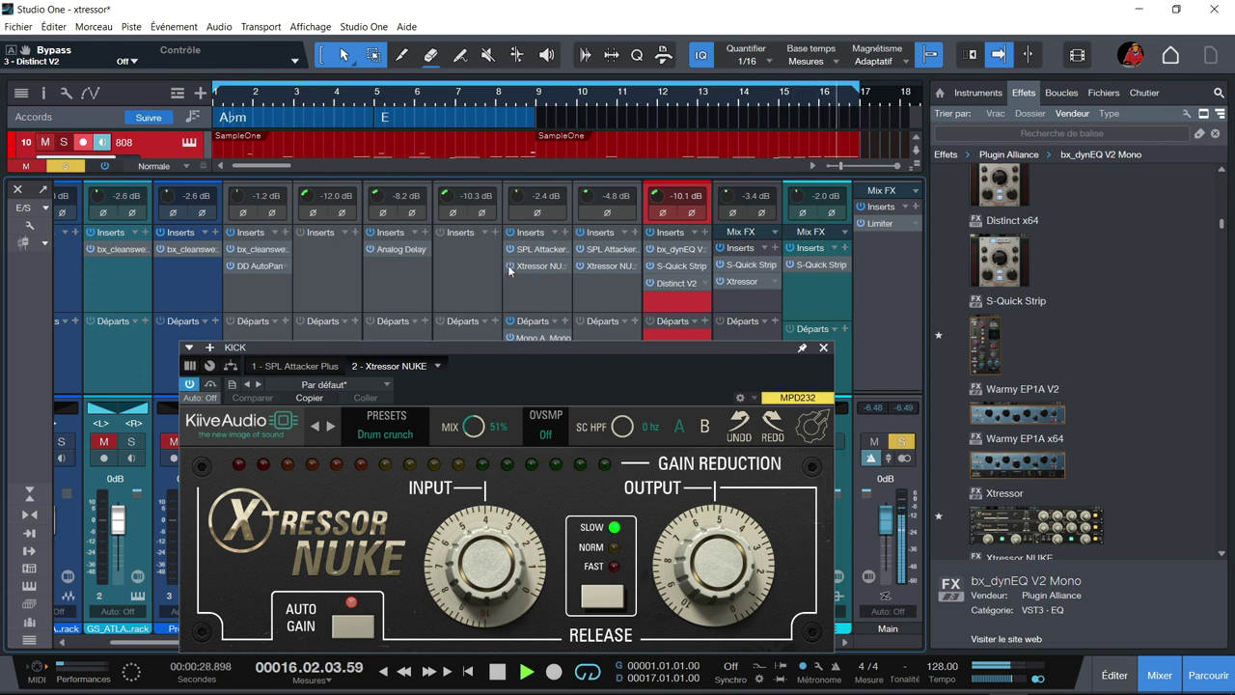
click(510, 267)
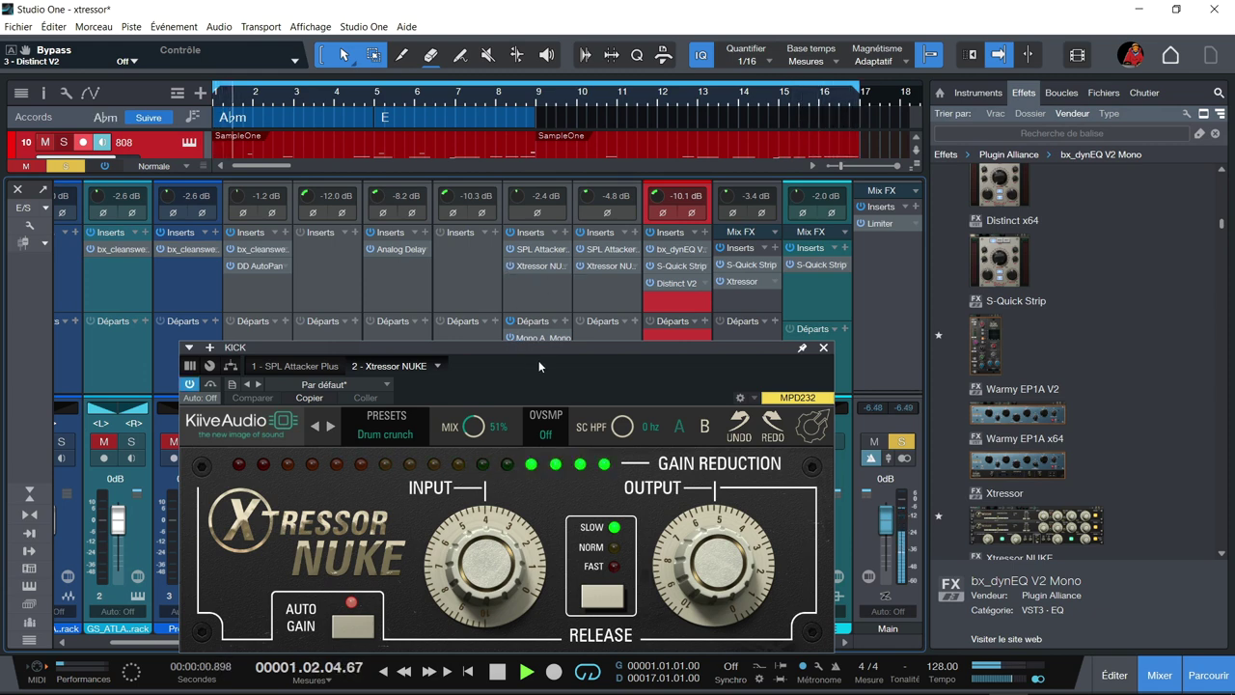
drag(539, 352, 538, 266)
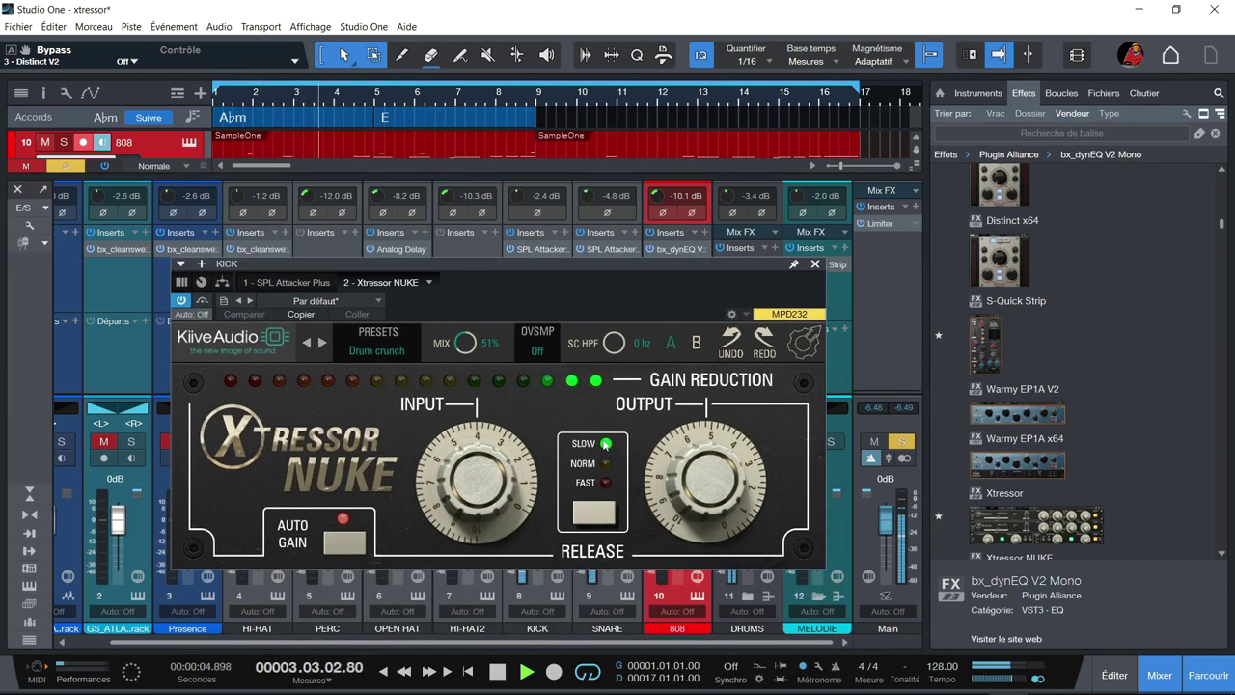
- Try the kick's NUKE input at 10 and at -10, moving the plugin window aside in between
drag(494, 502, 484, 422)
drag(657, 270, 598, 201)
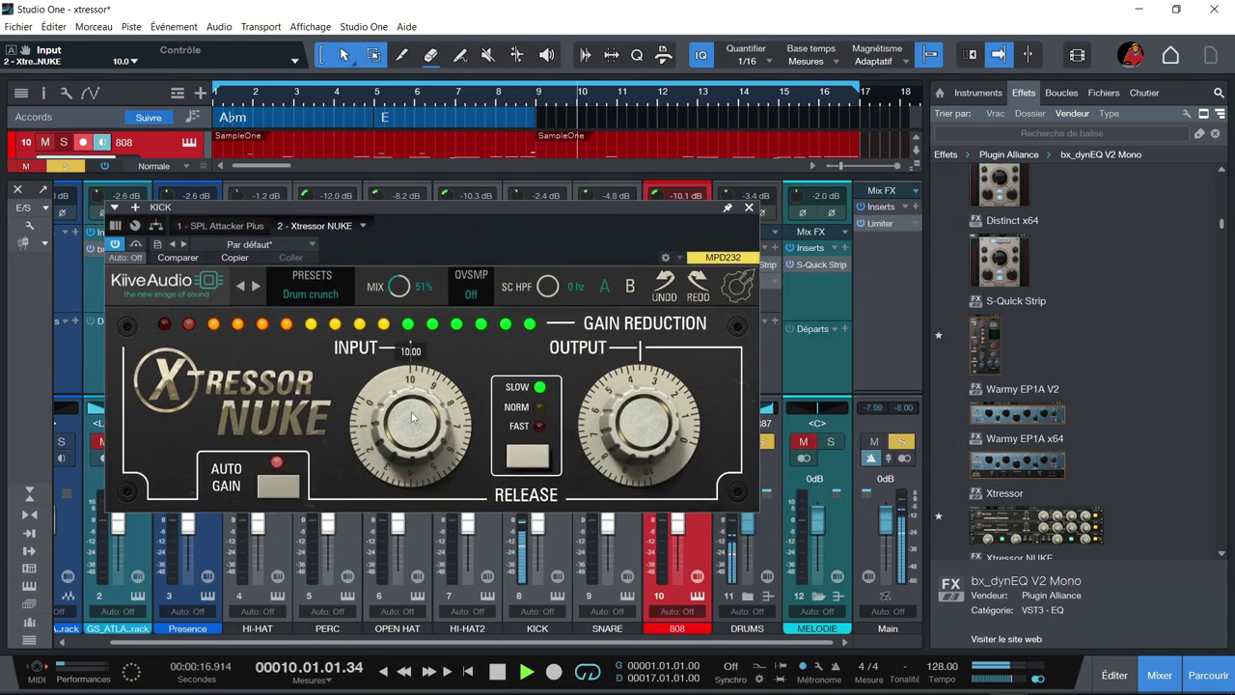
drag(410, 424, 384, 532)
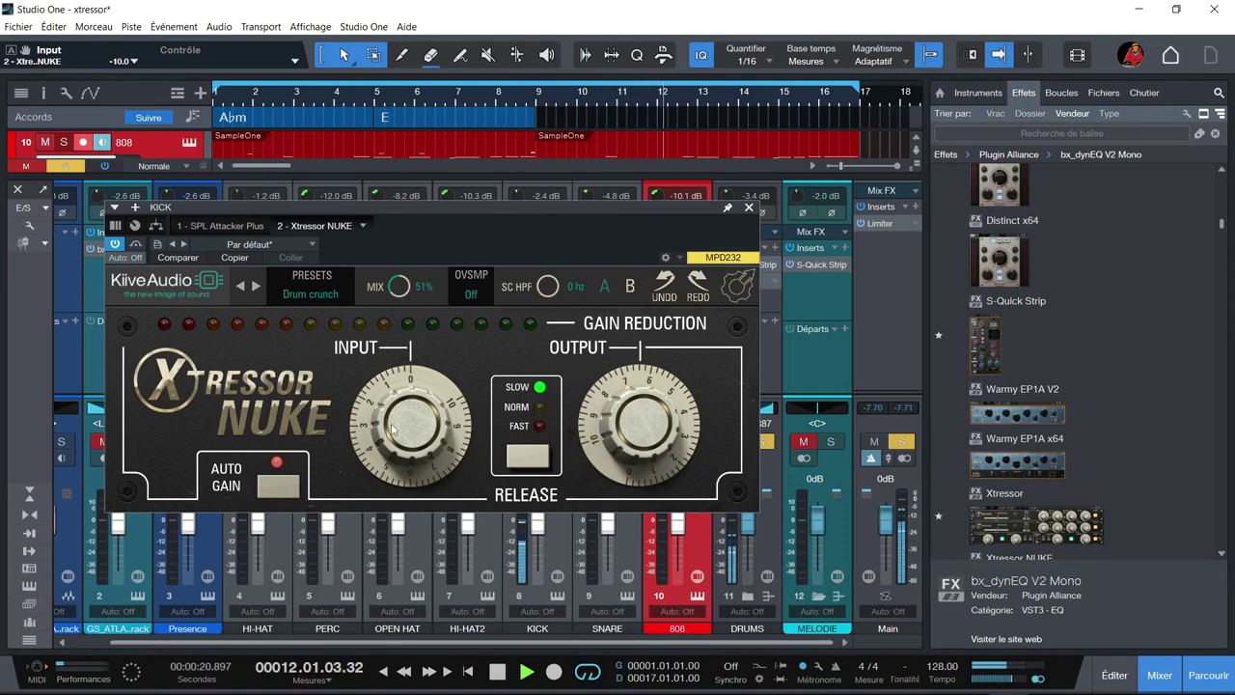
scroll(393, 430, up, 2)
- Set the kick's NUKE mix to 100% and raise its input to -2.2
drag(402, 295, 388, 162)
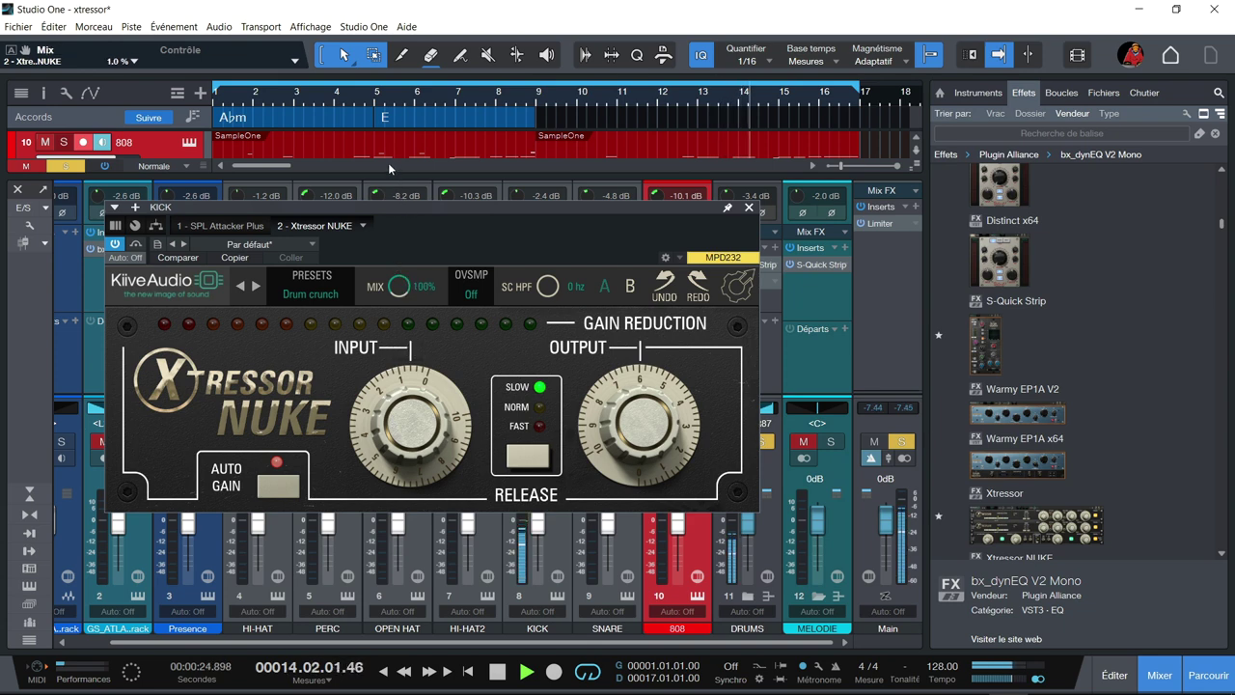
scroll(398, 384, up, 6)
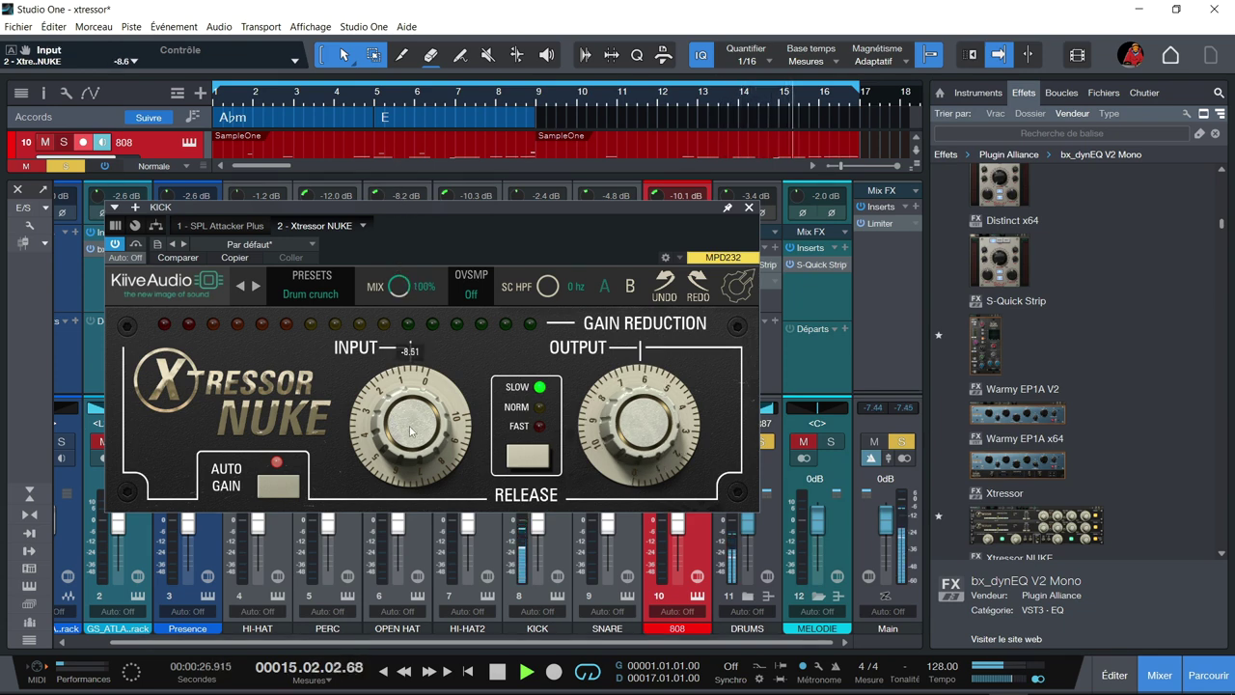
drag(398, 384, 378, 358)
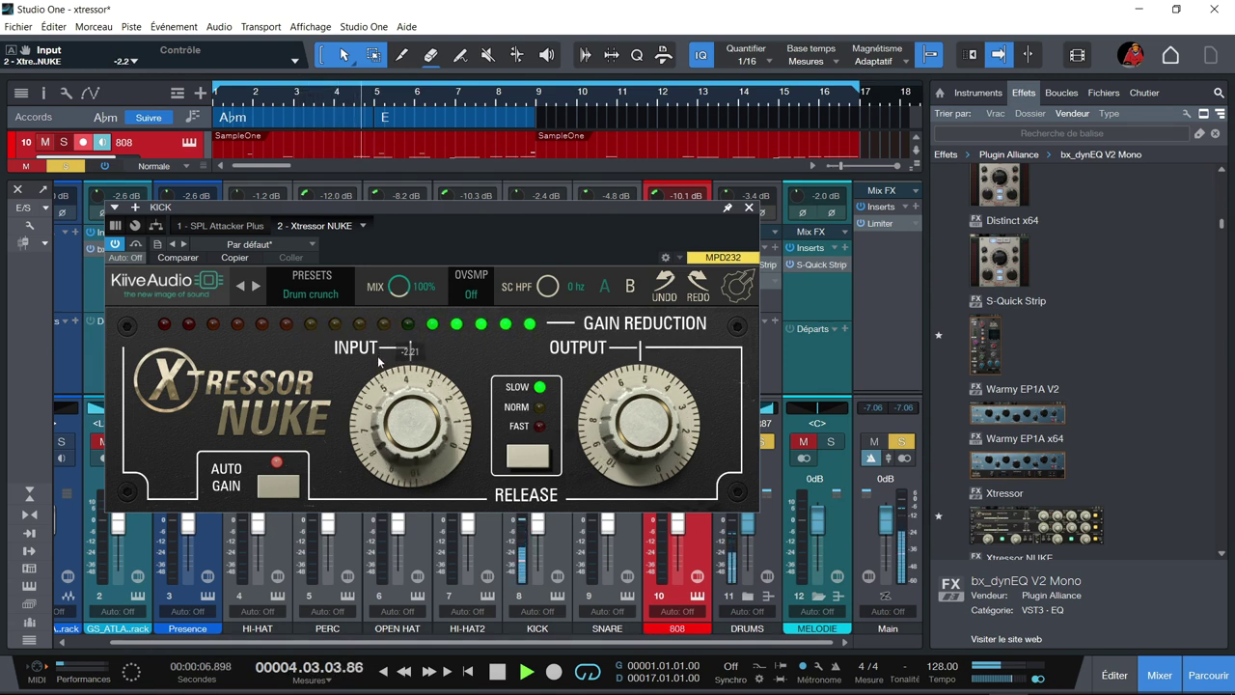
- Audition the kick with a 50% mix and Fast release, and return to 100% mix and Slow release
drag(396, 289, 400, 373)
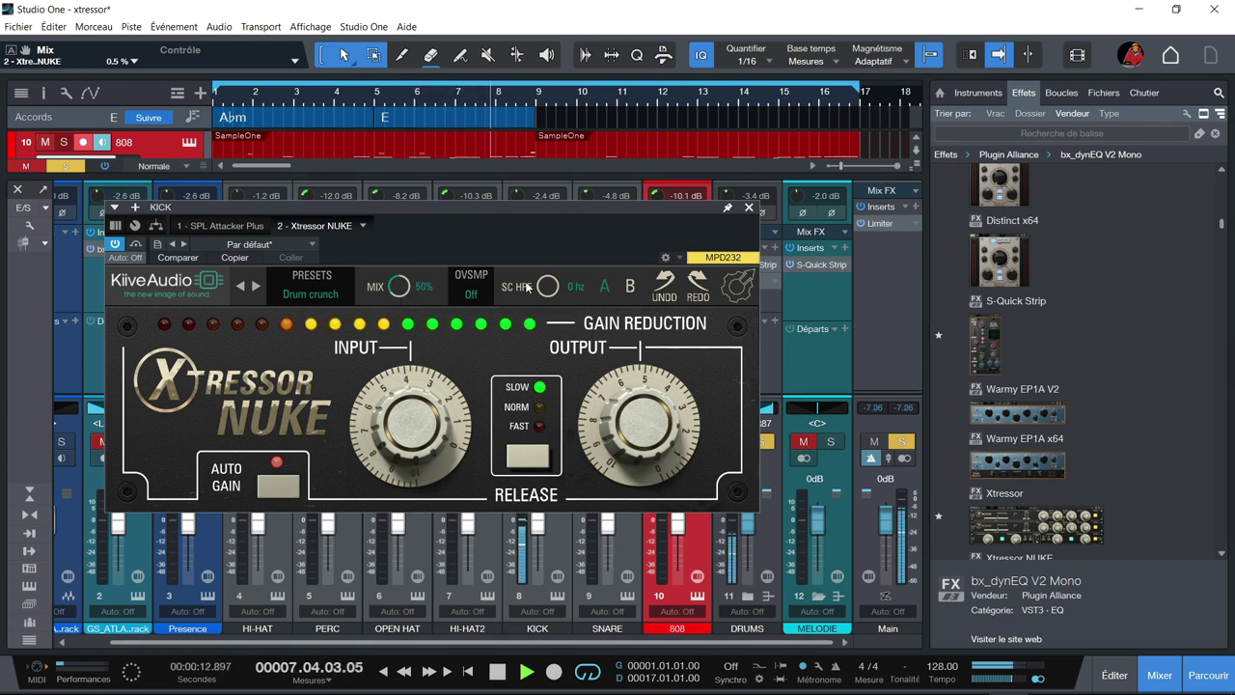
click(525, 458)
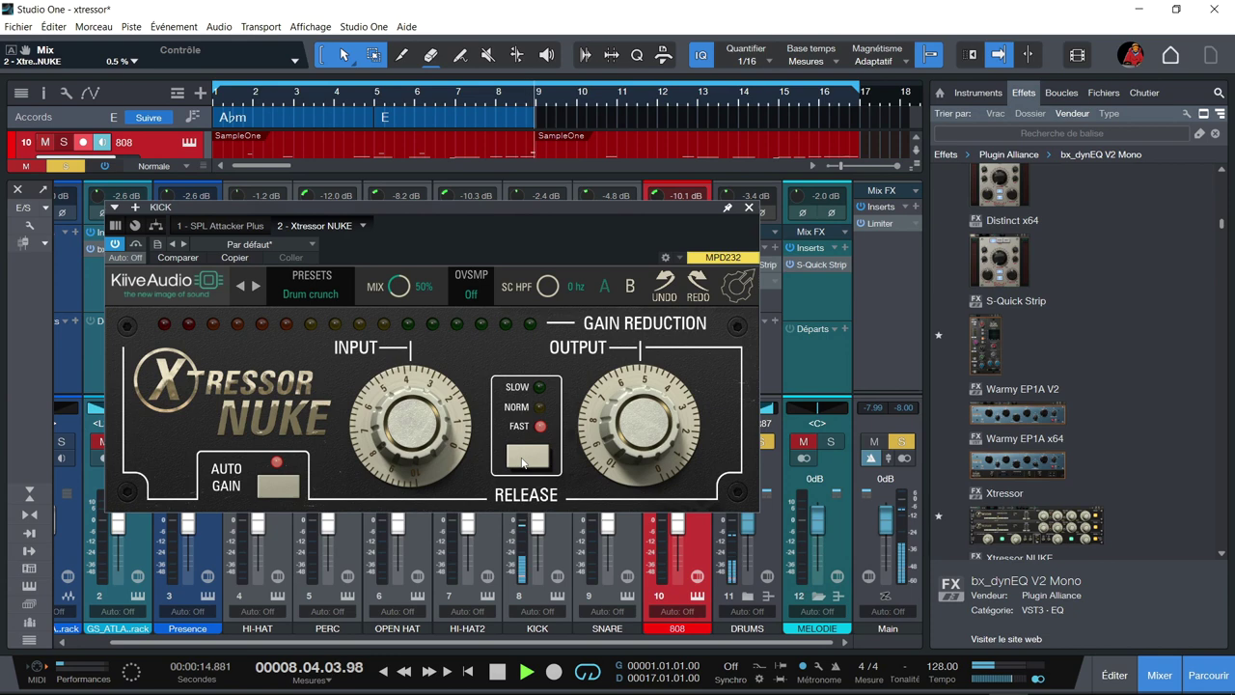
double_click(406, 282)
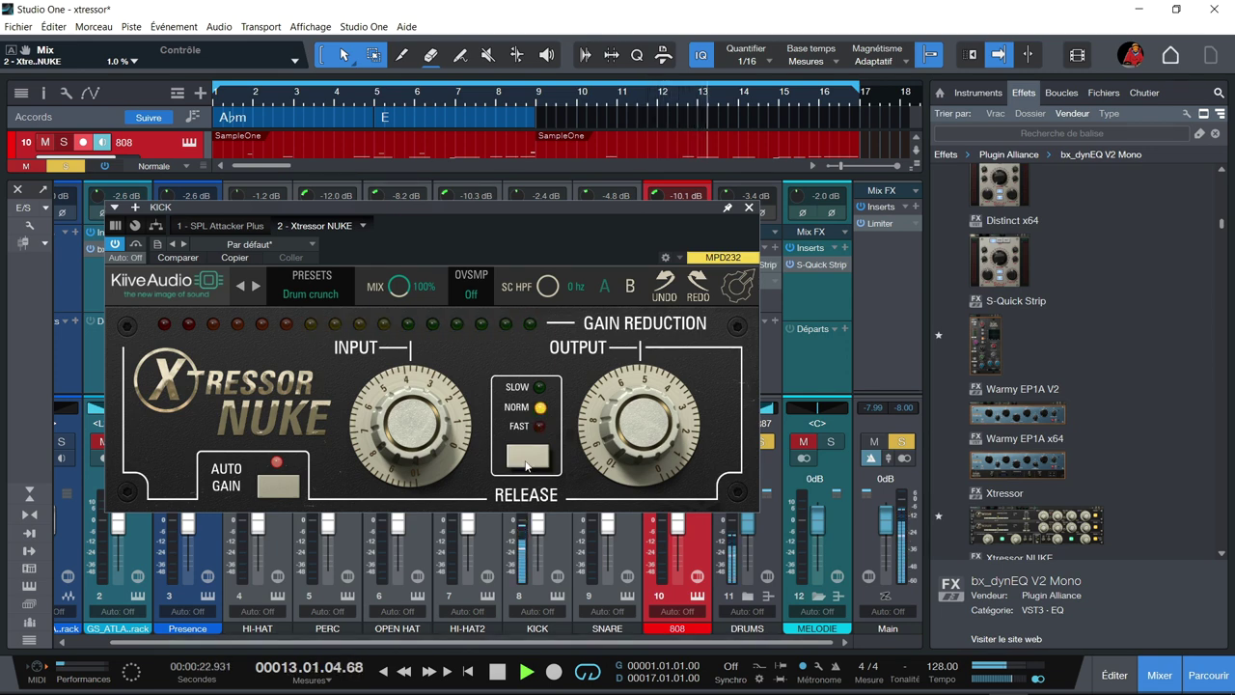
click(526, 457)
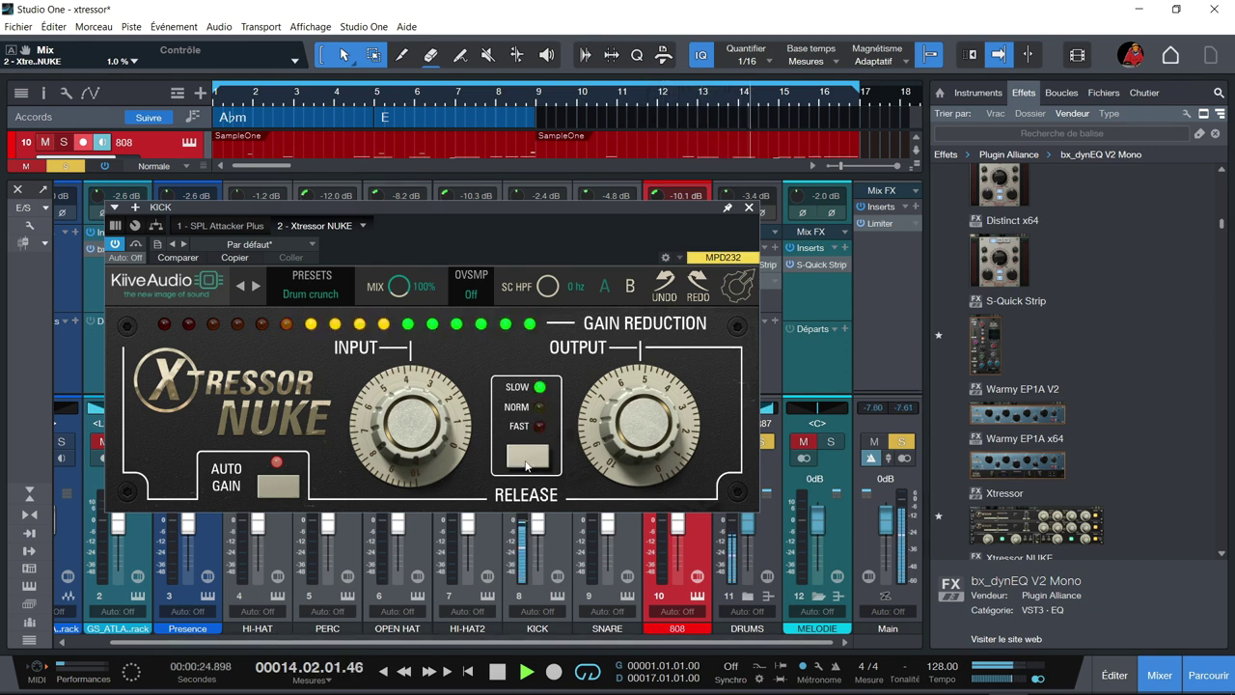
- Set the kick's NUKE sidechain high-pass filter to 420 Hz, trying the input at -5.5 and 2.7
drag(410, 391, 401, 431)
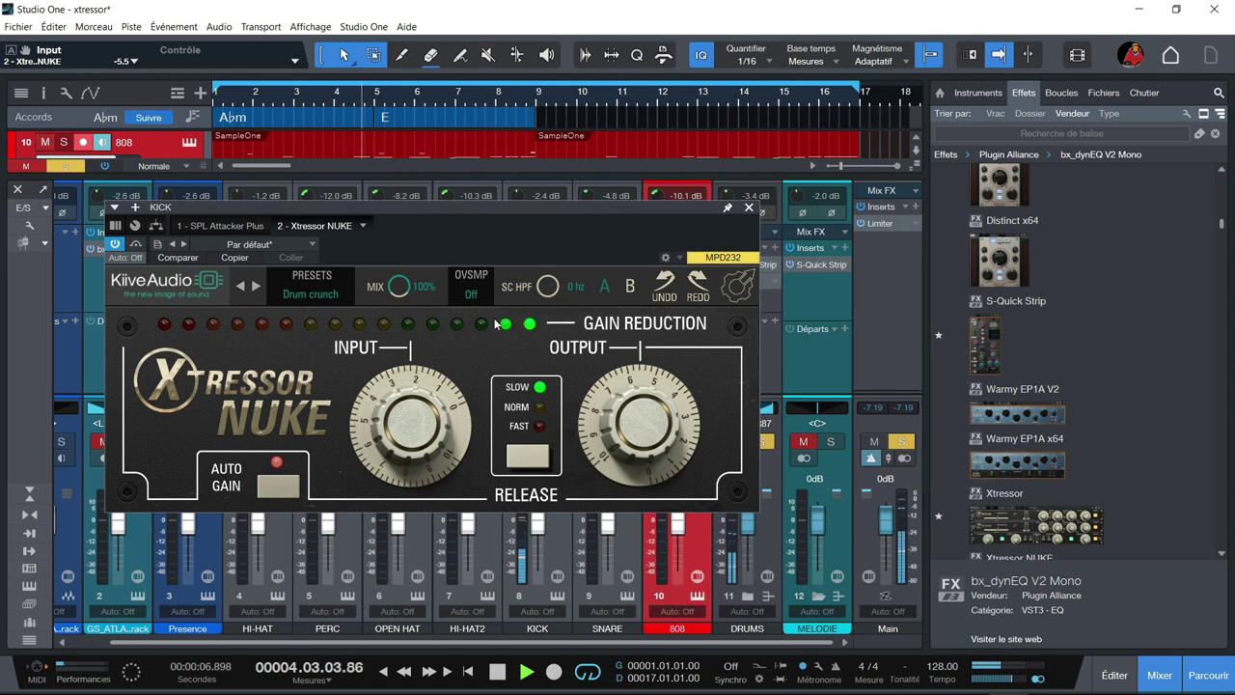
drag(545, 292, 553, 159)
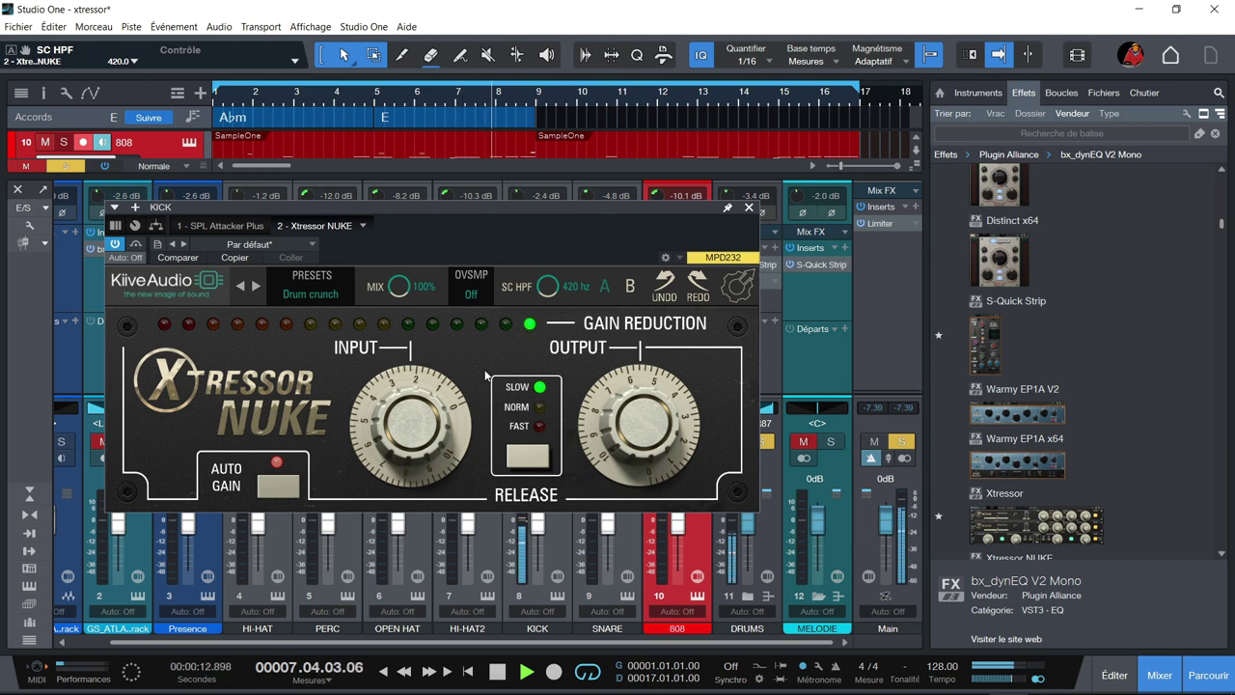
drag(438, 441, 431, 395)
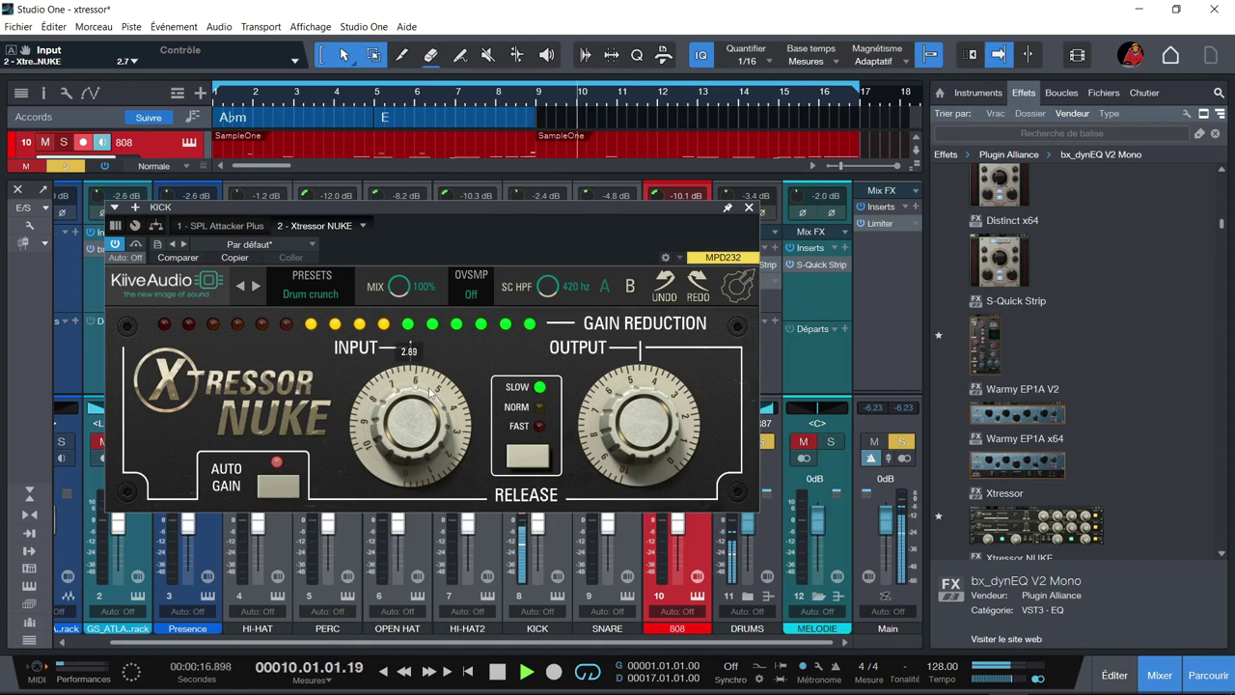
- Lower the kick's NUKE input to -1.8 and compare the release speeds, ending on Slow
drag(548, 287, 517, 224)
click(412, 478)
drag(412, 478, 420, 502)
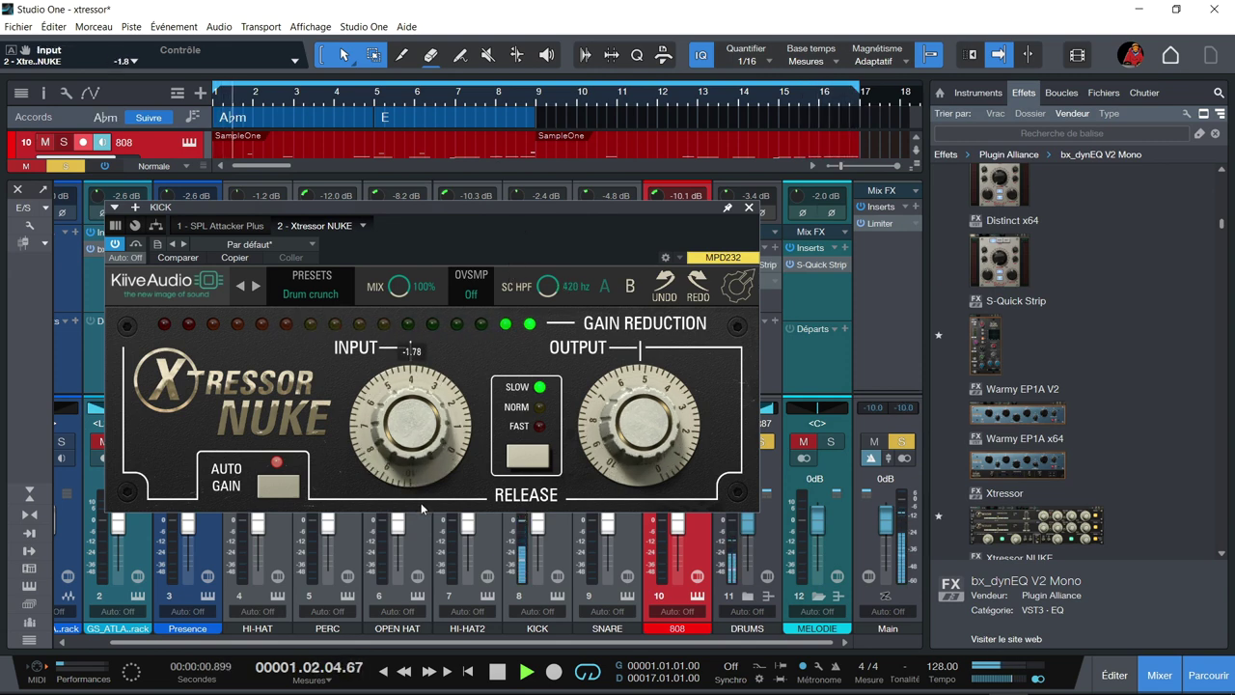
click(529, 457)
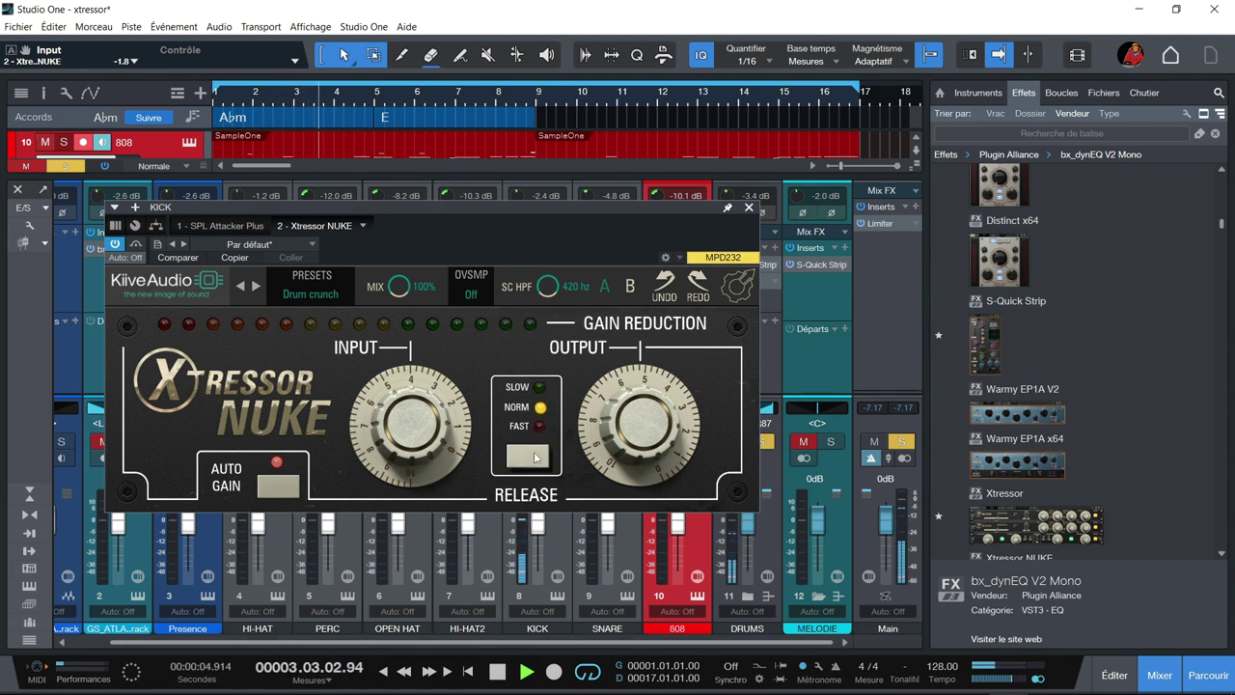
click(535, 458)
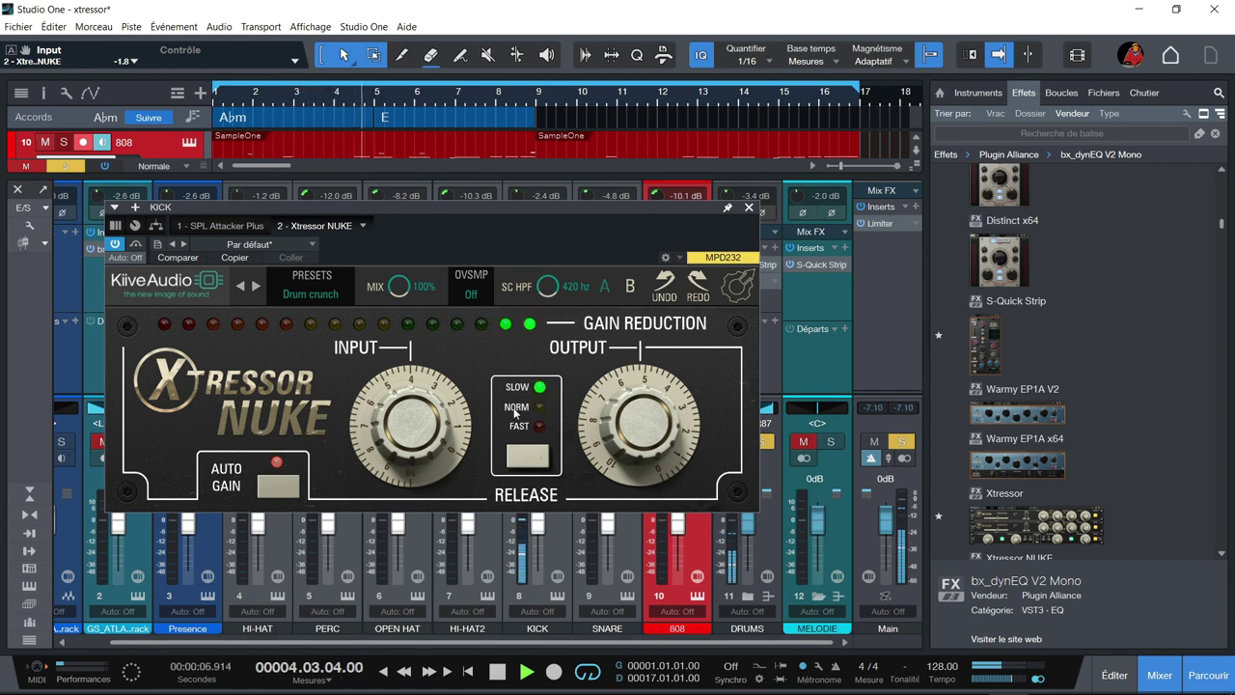
- Close the kick's plugin, remove the kick's solo and open Xtressor NUKE on the snare channel
click(750, 209)
click(622, 442)
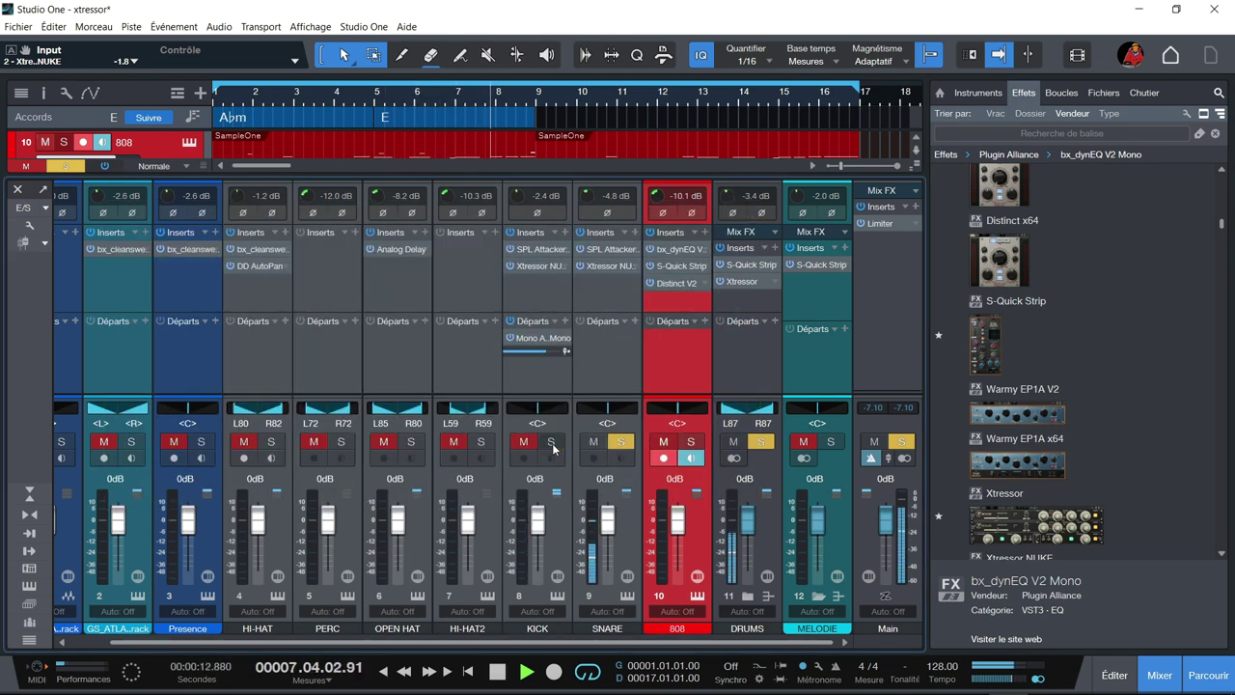
click(597, 266)
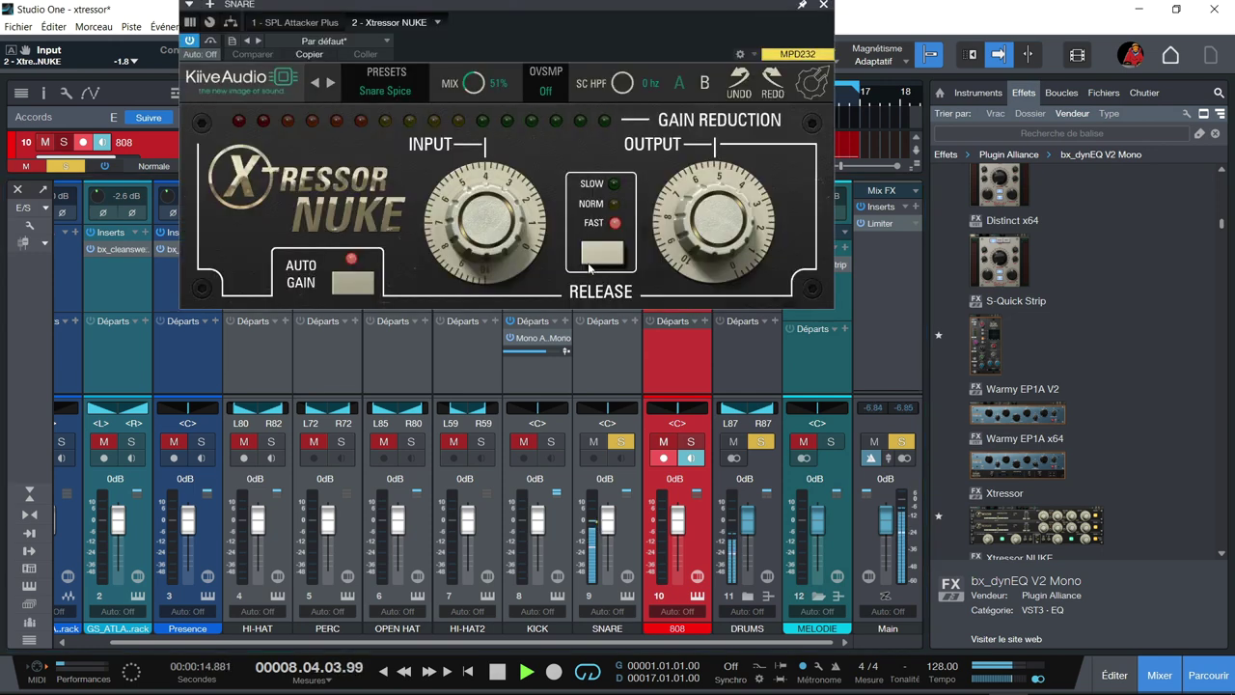
- Set the snare's NUKE sidechain high-pass filter to 420 Hz and input to 10, and compare the Norm, Slow and Fast releases
drag(614, 89, 611, 6)
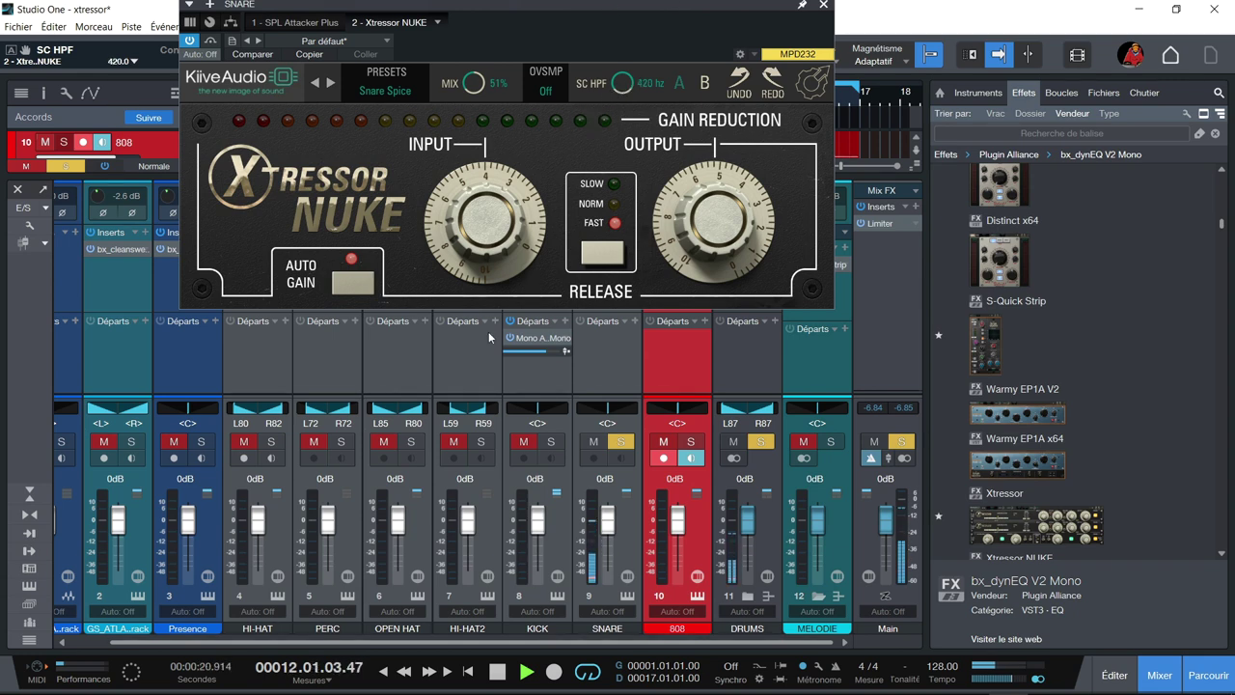
drag(490, 235, 485, 154)
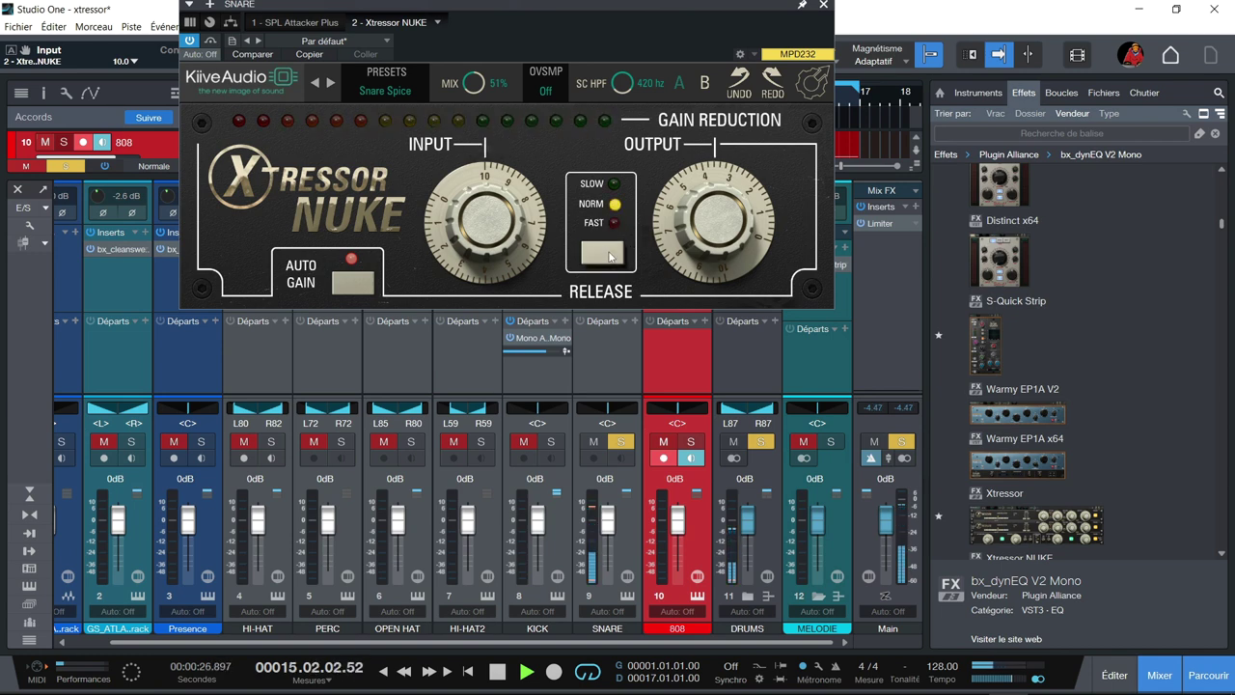
click(610, 256)
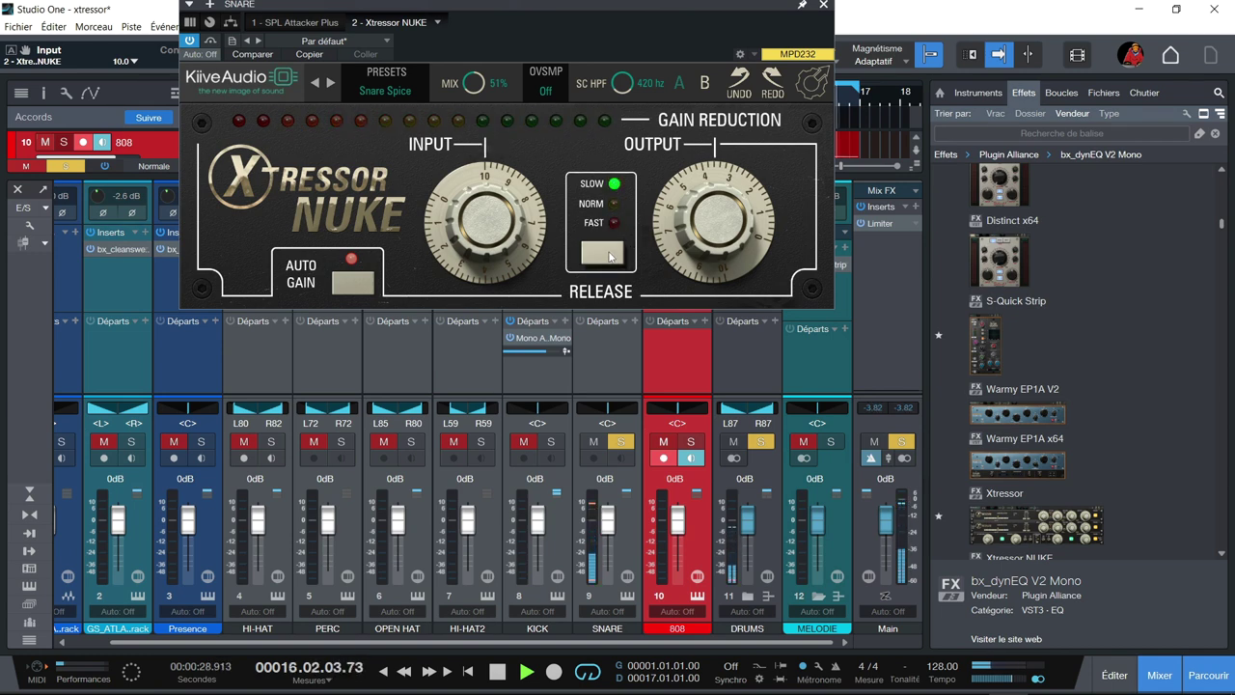
click(610, 255)
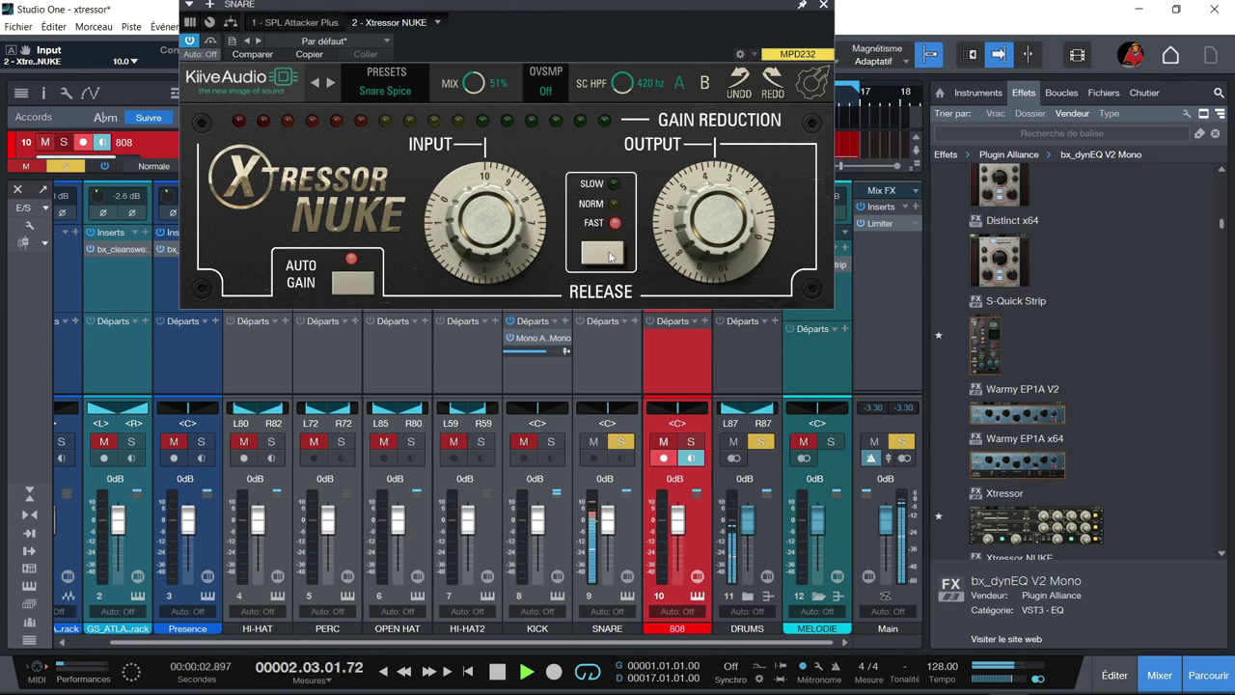
click(609, 255)
- Set the snare's NUKE mix to 100%, lower the input and return it to 10, and step the release through Slow to Fast
drag(500, 212, 491, 272)
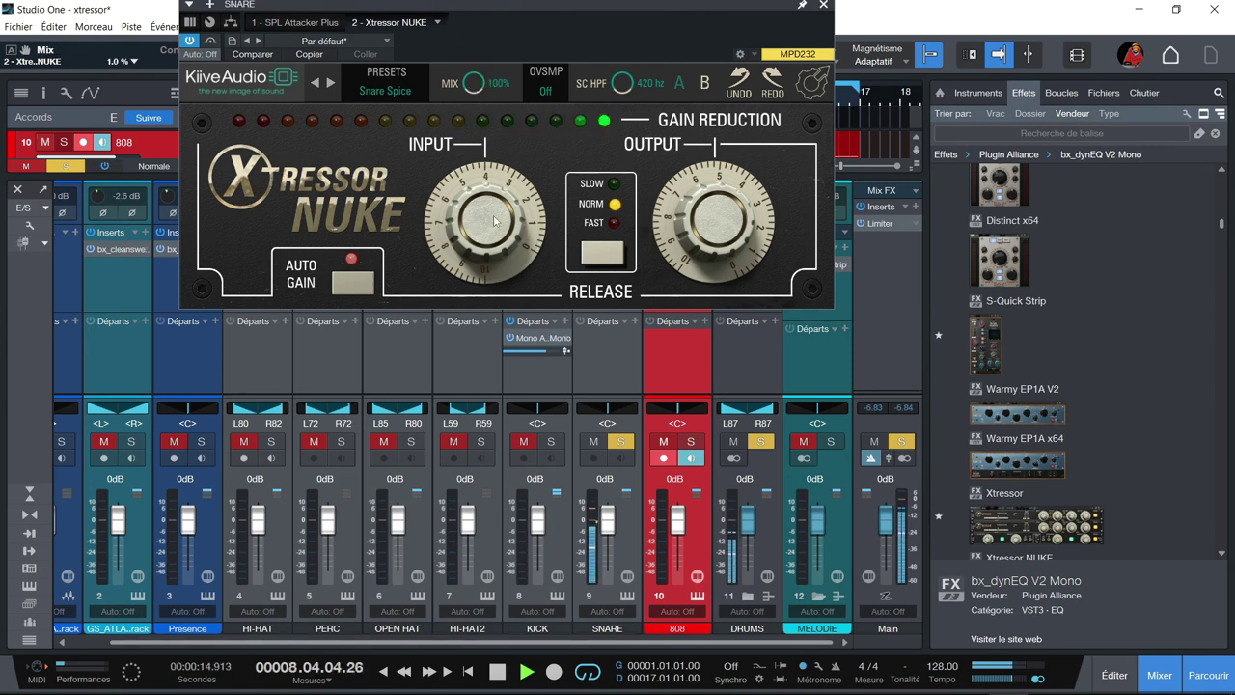
drag(478, 217, 468, 119)
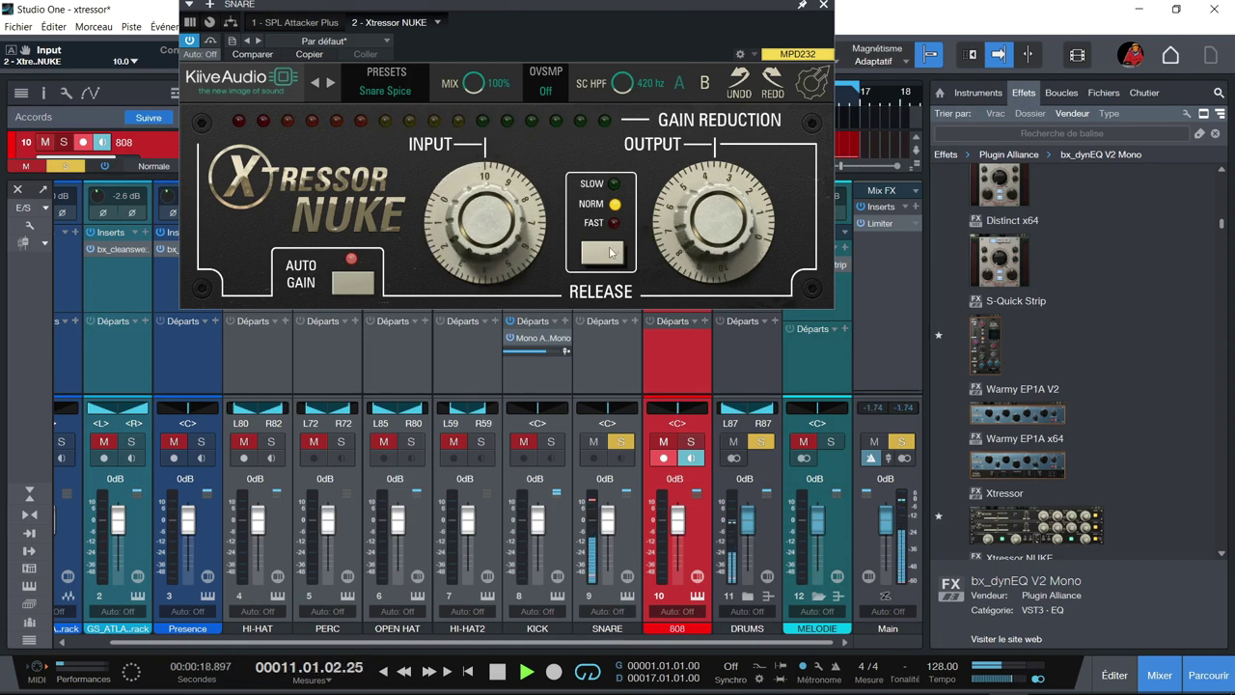
click(610, 253)
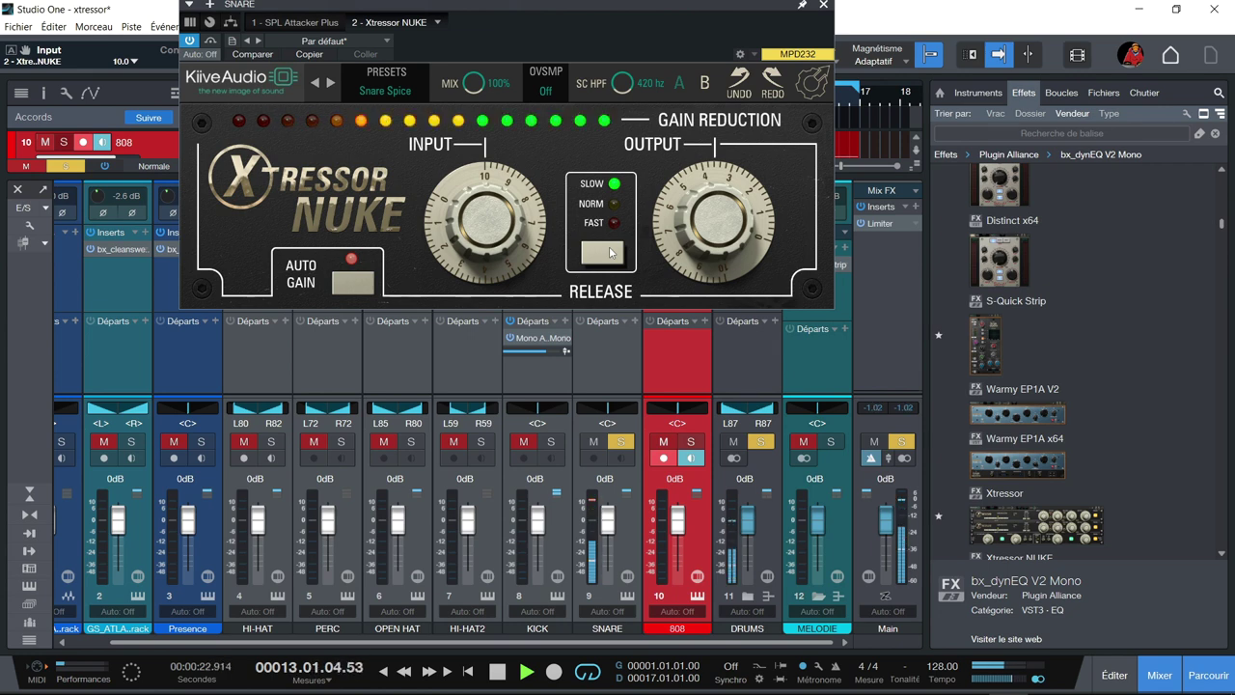
click(608, 252)
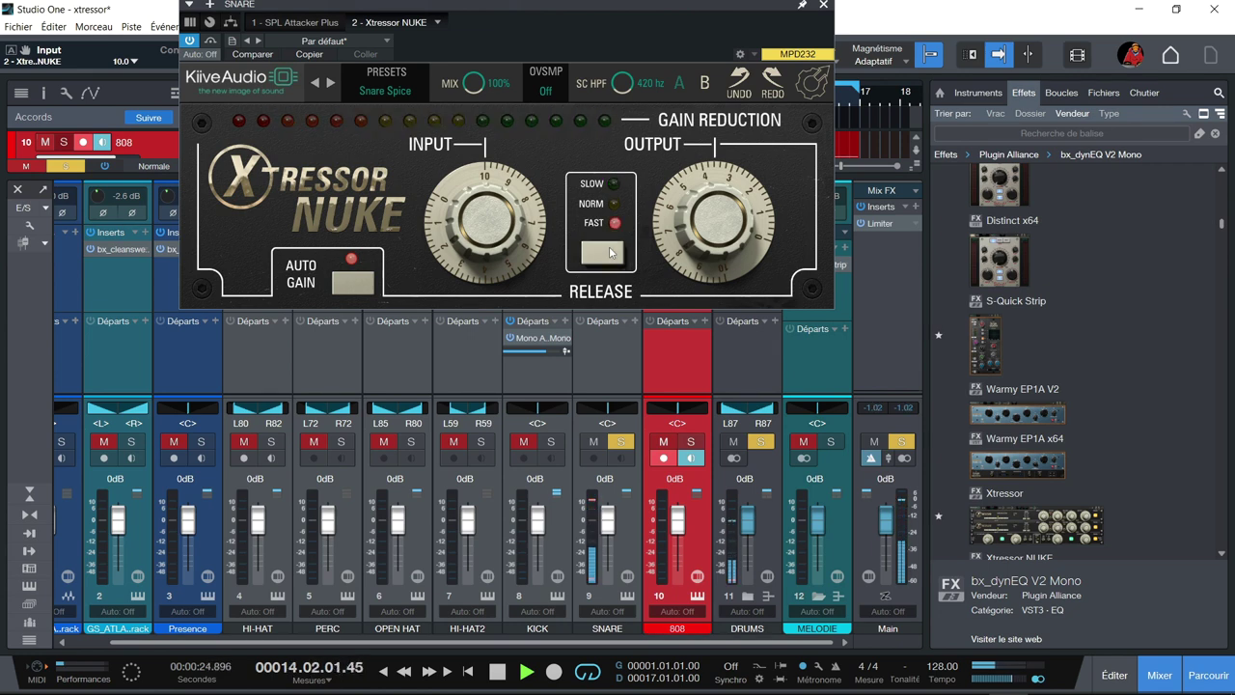
- Lower the snare's NUKE input to 2.3 and compare the sound with the plugin bypassed and active
drag(506, 228, 501, 274)
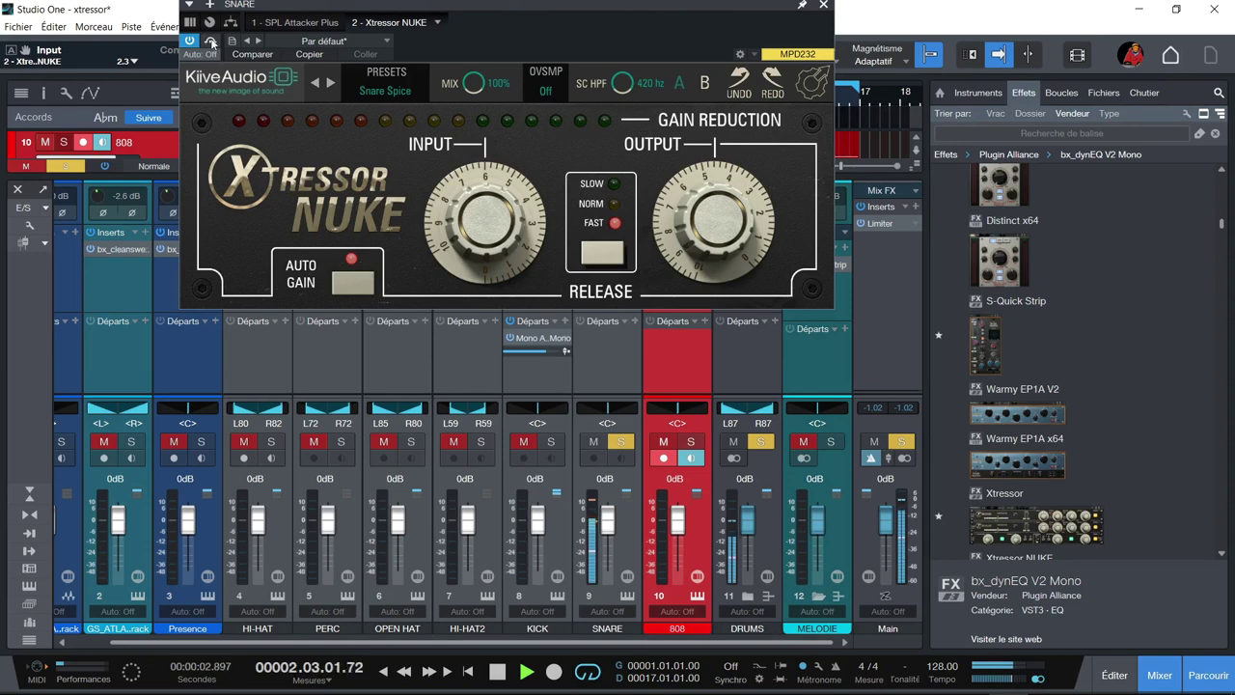
click(211, 44)
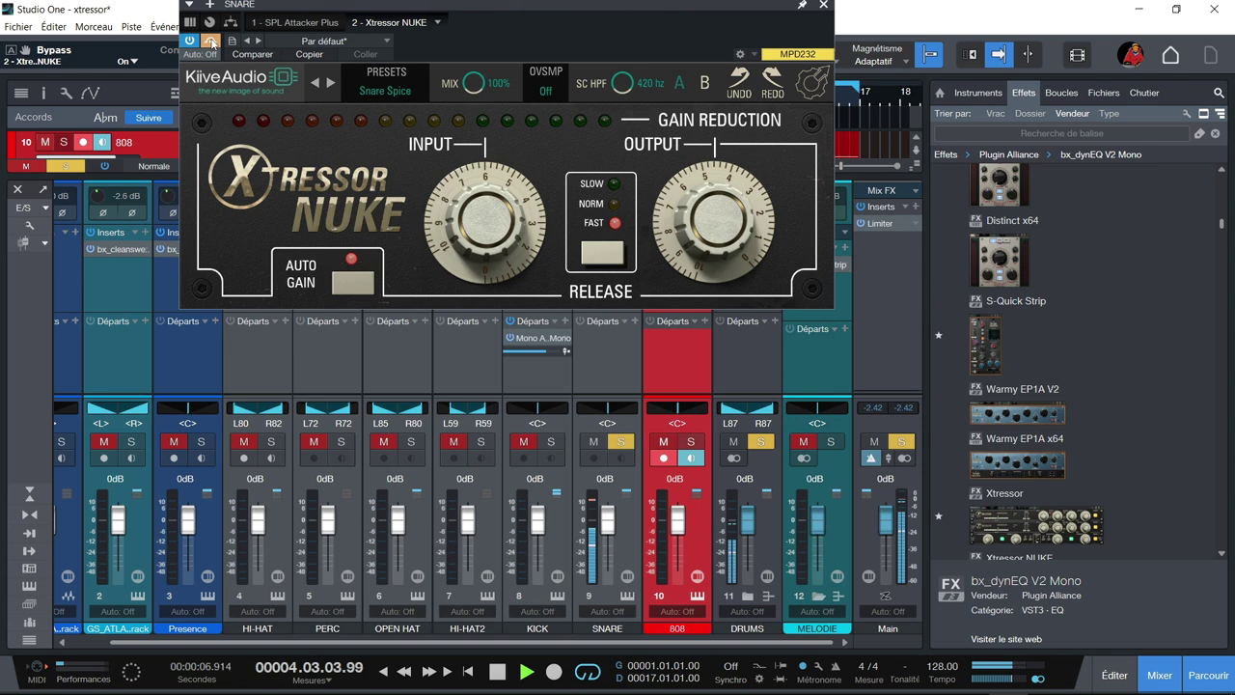
click(212, 44)
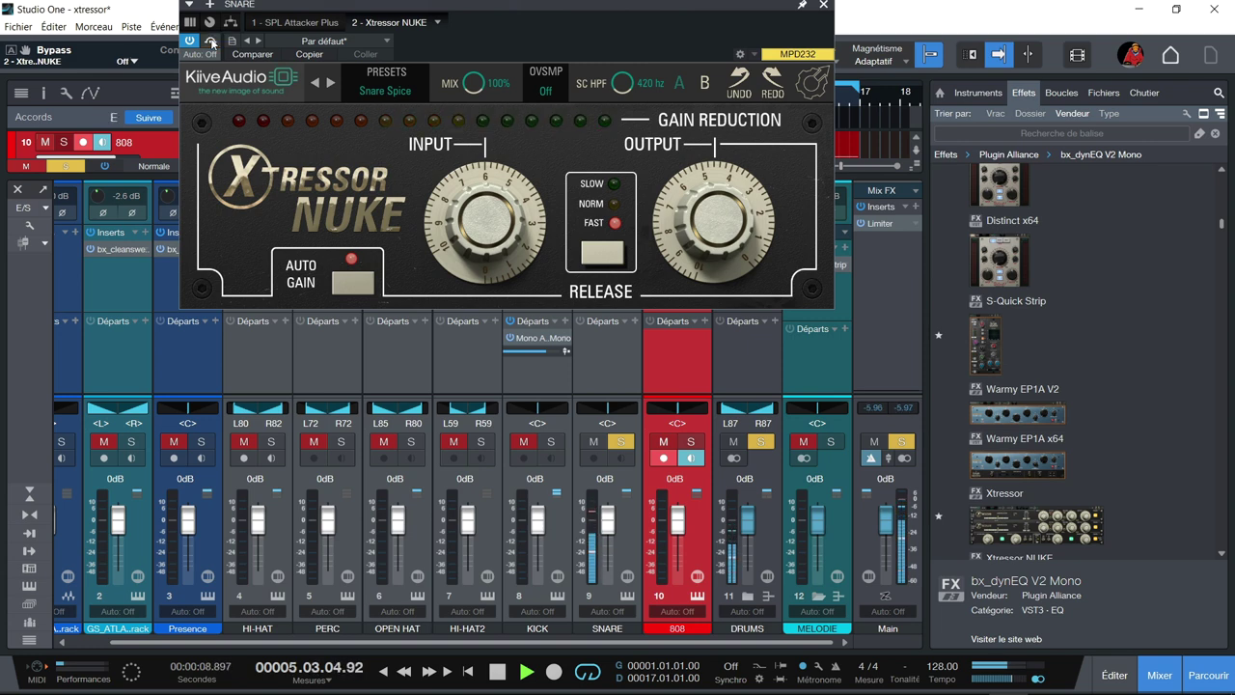
- Set the snare's NUKE input to 4.2 and release to Norm, comparing the sidechain high-pass filter at 0 and 420 Hz
drag(489, 232, 486, 216)
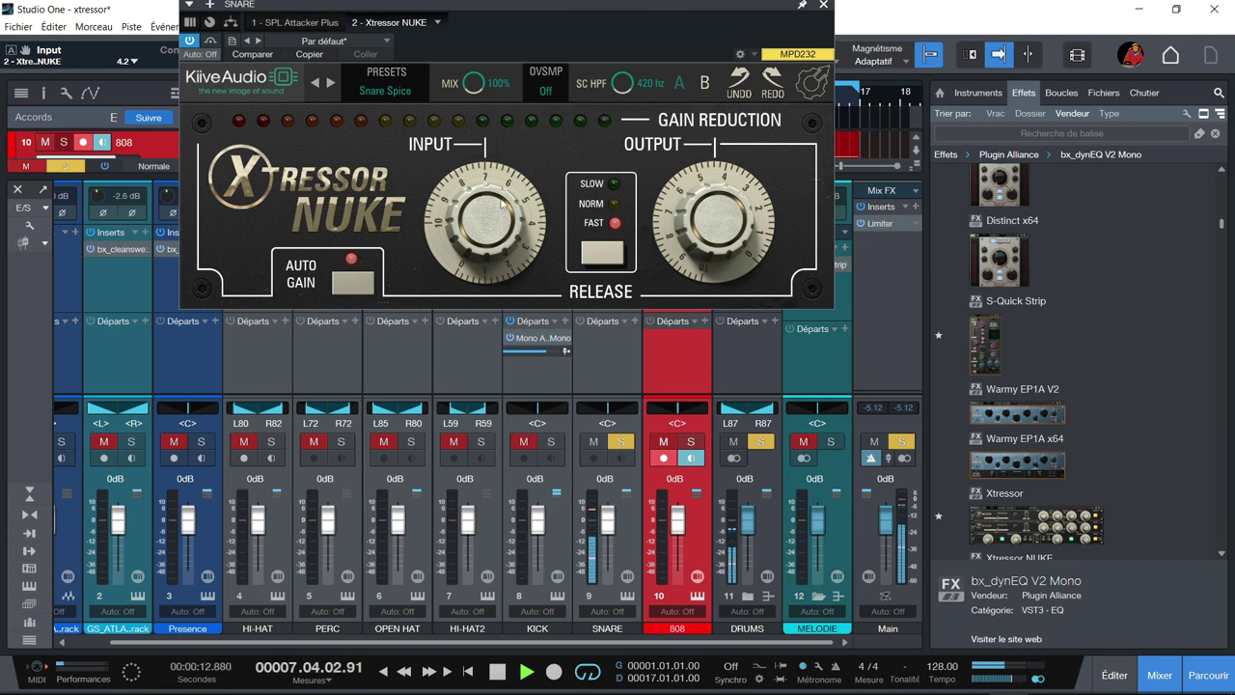
drag(627, 87, 640, 273)
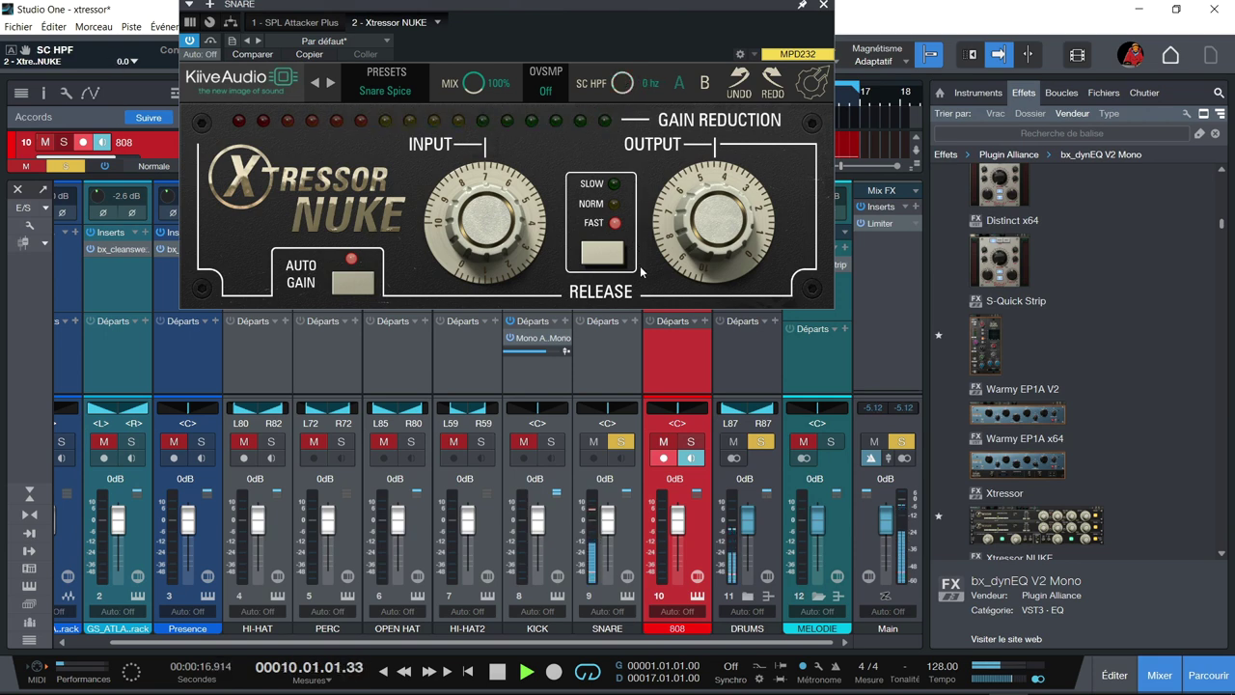
drag(639, 270, 627, 108)
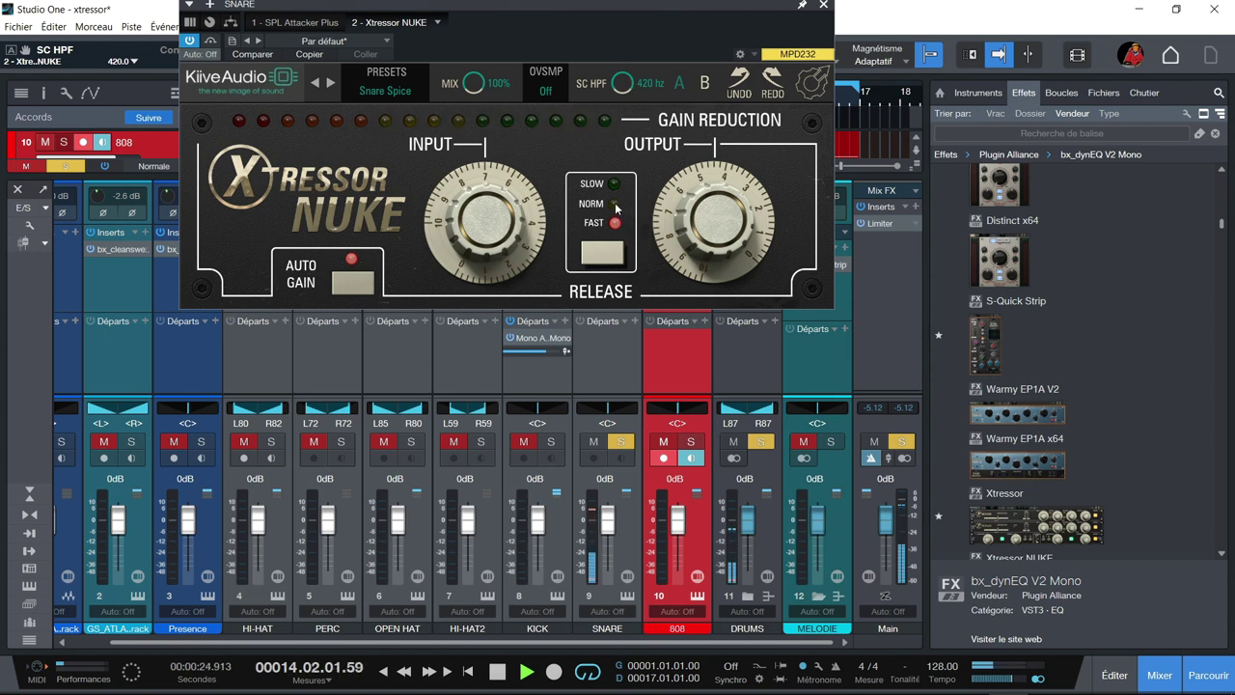
click(601, 255)
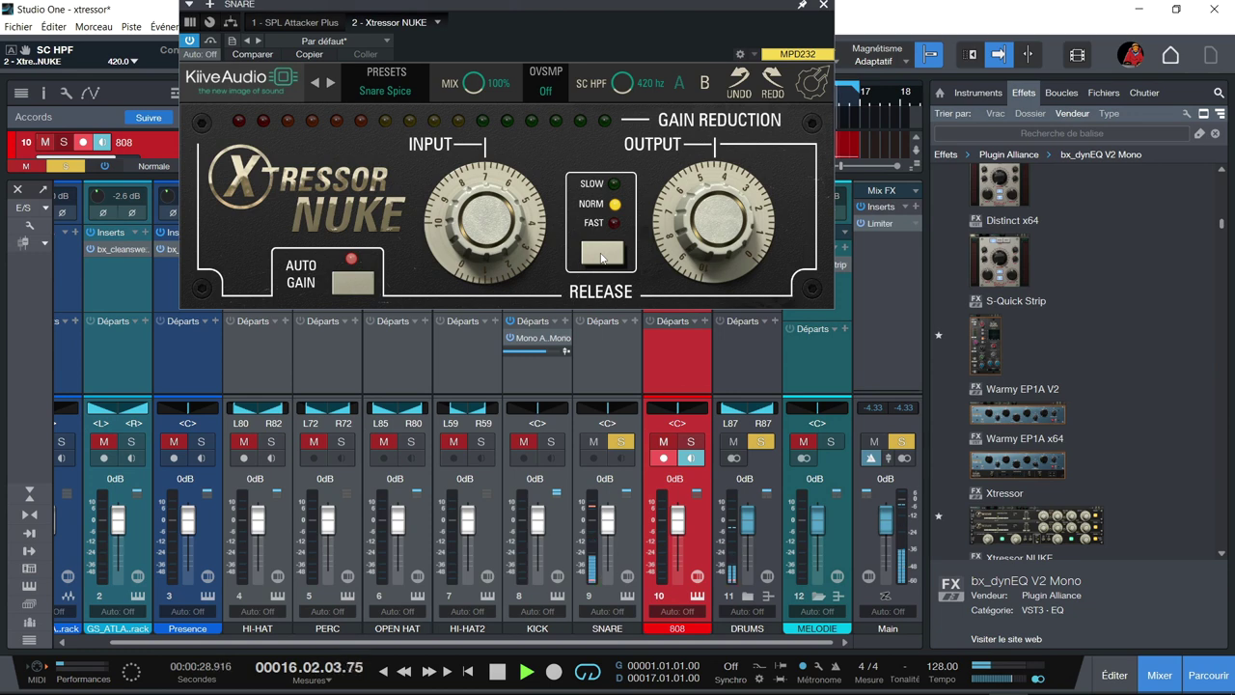
- Step the snare's NUKE release through Slow to Fast and lower its input to -0.2
click(601, 254)
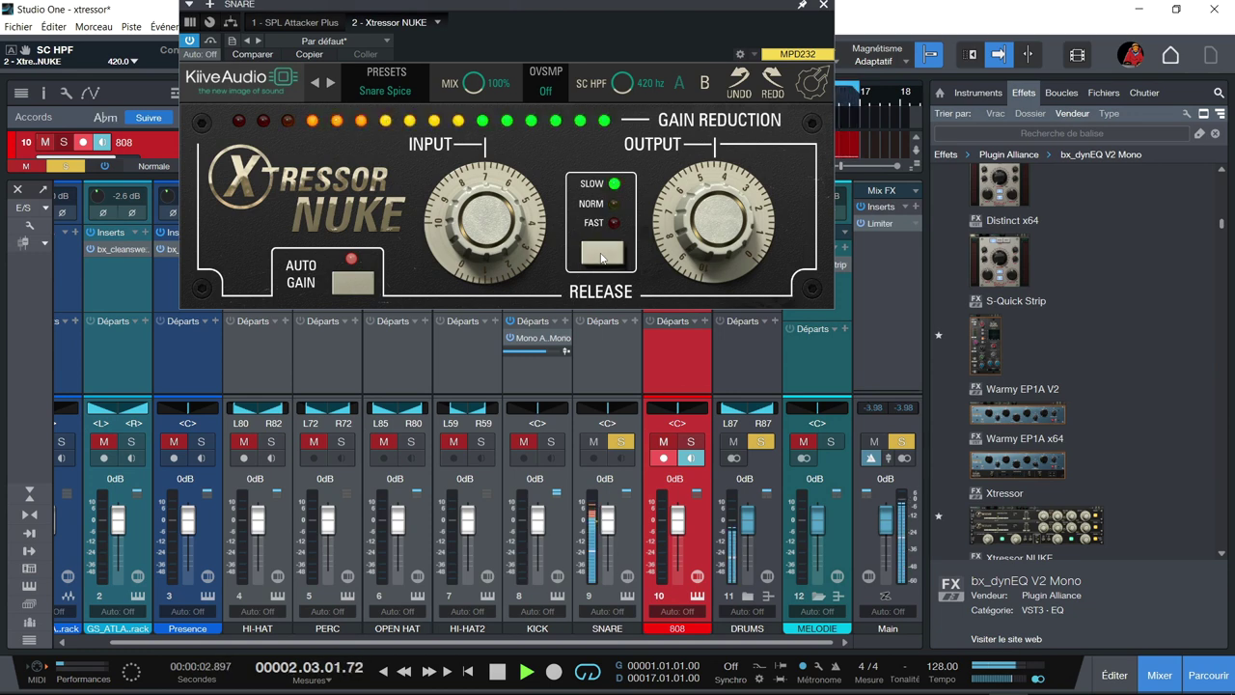
click(602, 254)
drag(518, 244, 511, 269)
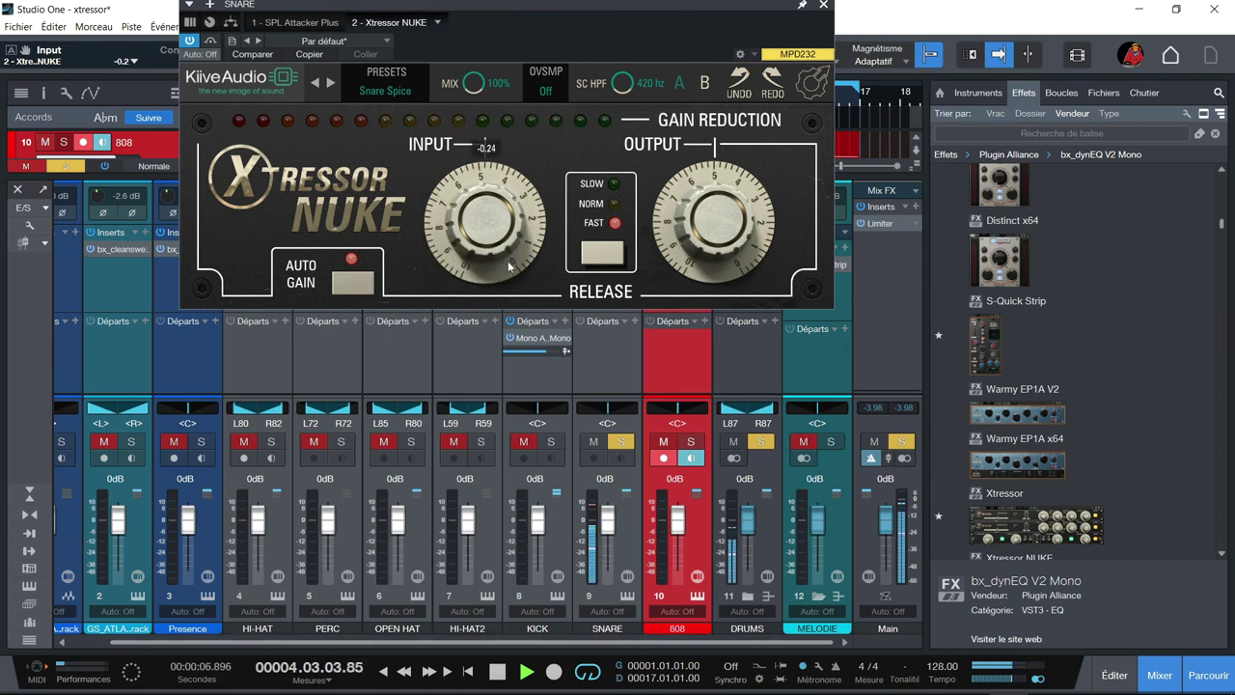
- Solo the KICK, HI-HAT2, OPEN HAT, PERC, HI-HAT, 808 and MELODIE channels alongside the snare, and close the NUKE window
click(550, 443)
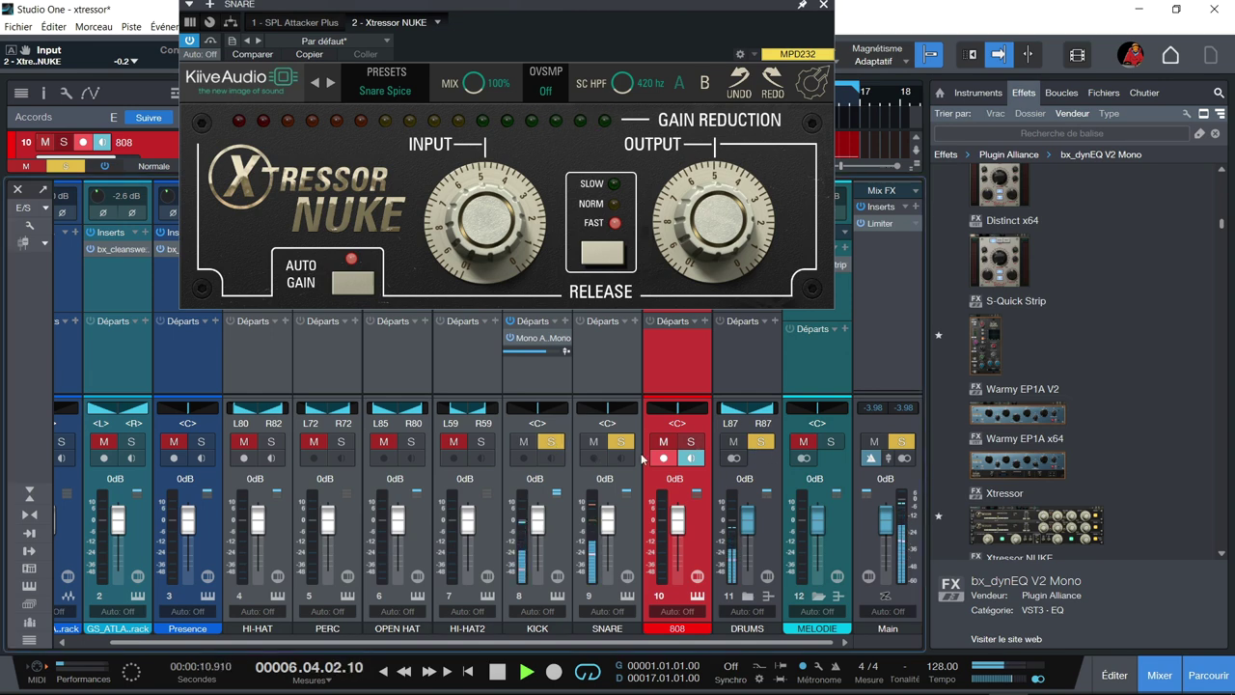
click(481, 442)
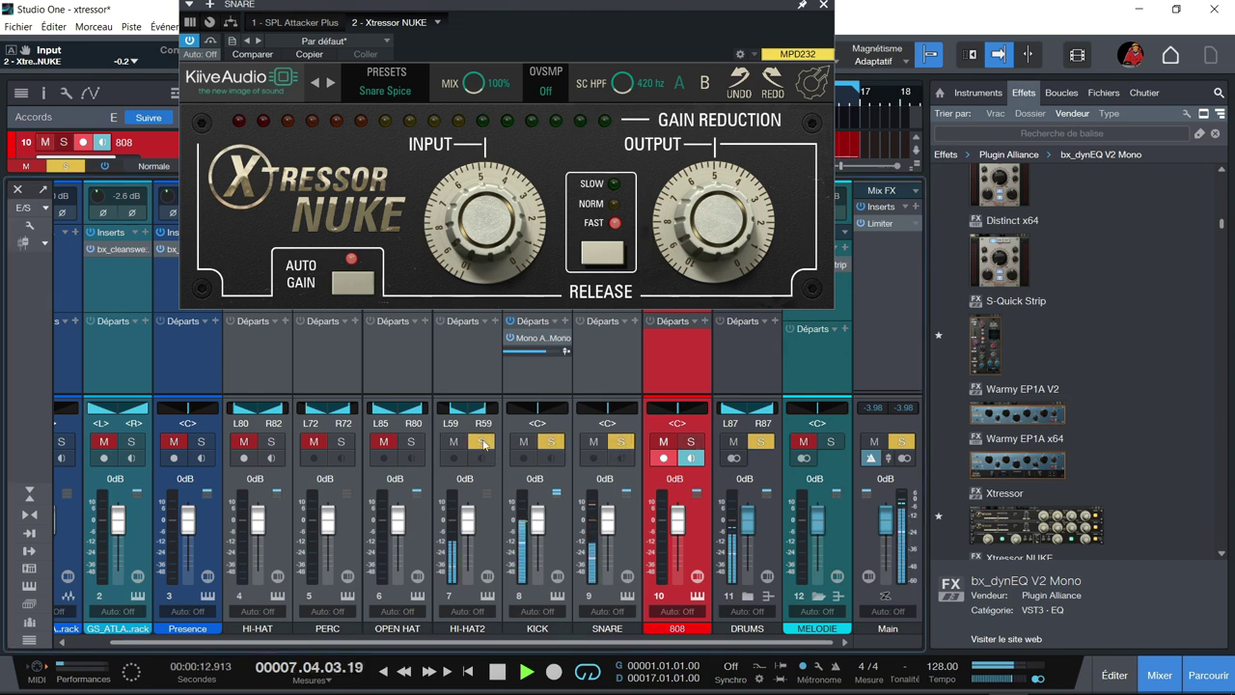
click(412, 442)
click(341, 442)
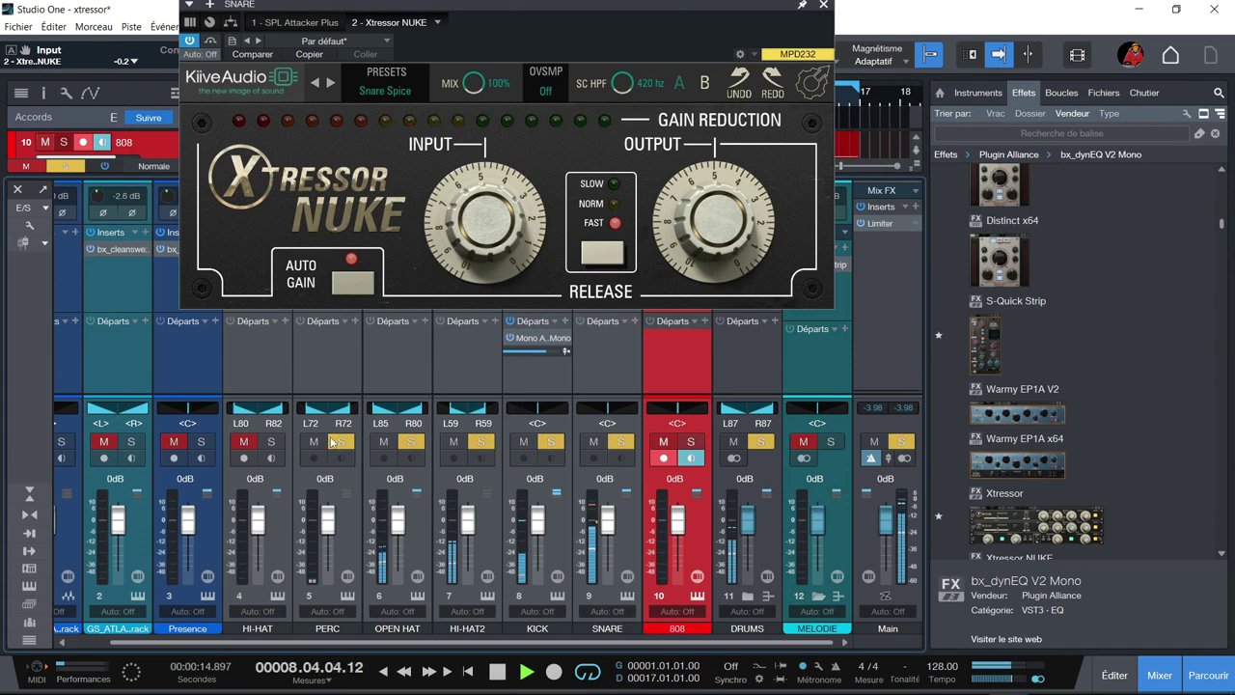
click(272, 441)
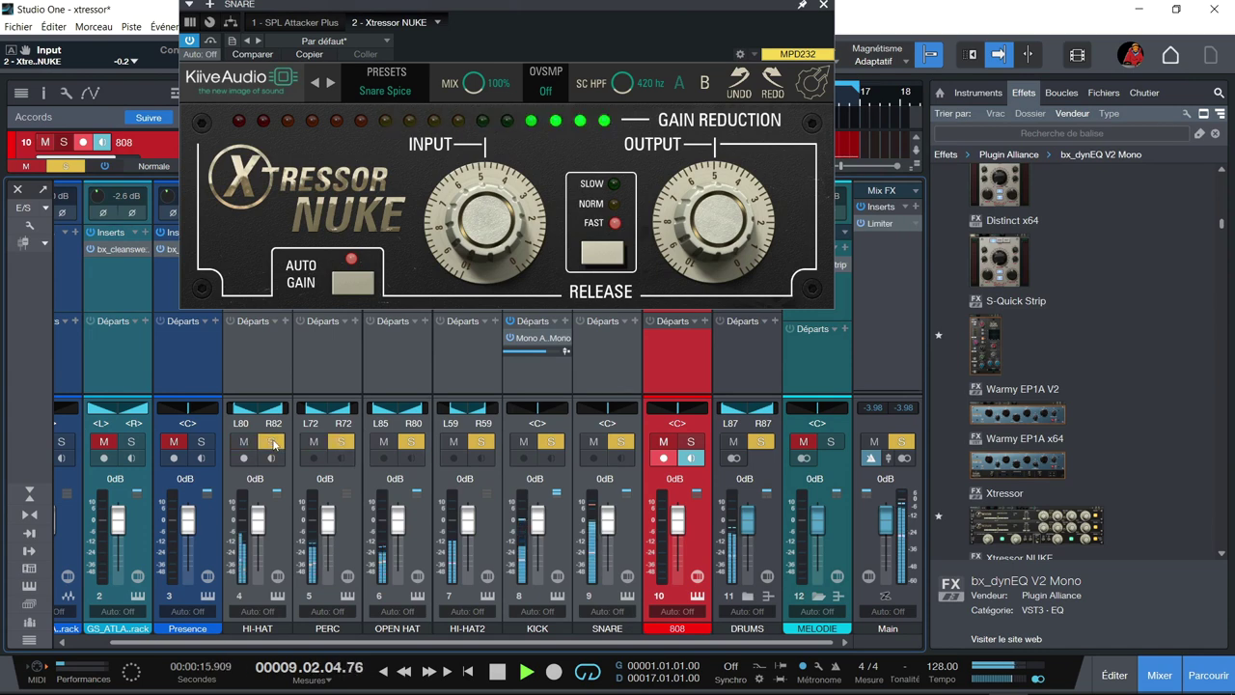
click(691, 442)
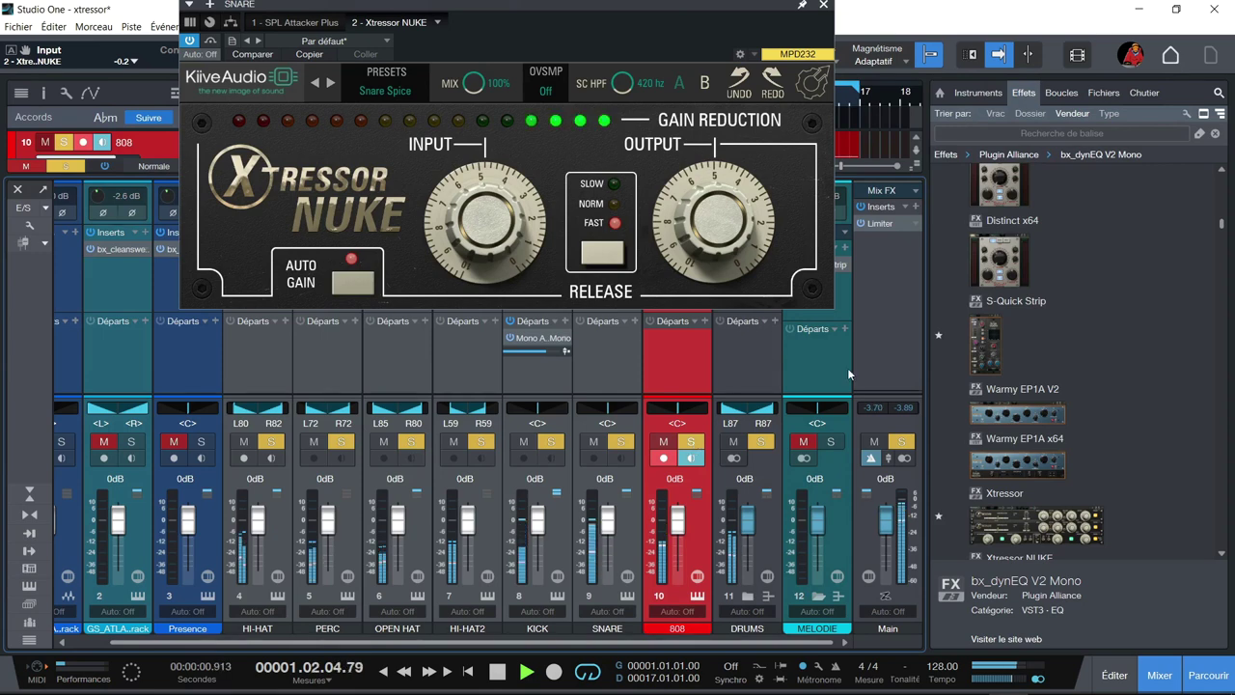
click(832, 442)
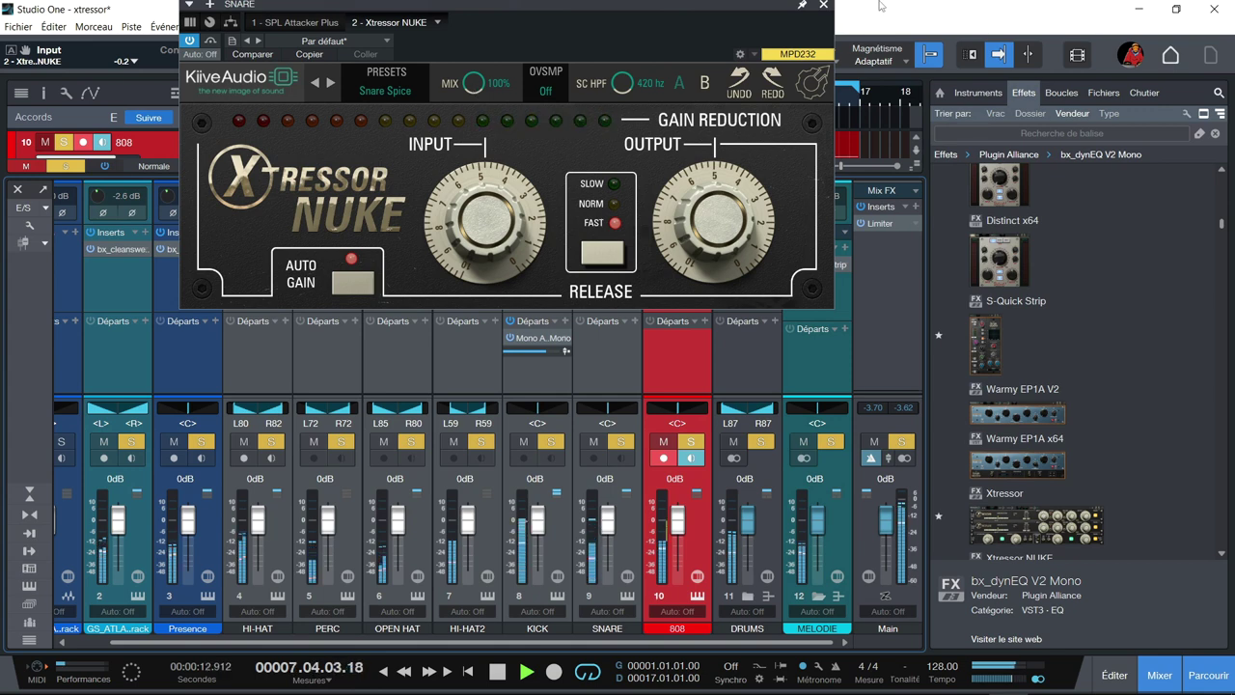
click(825, 5)
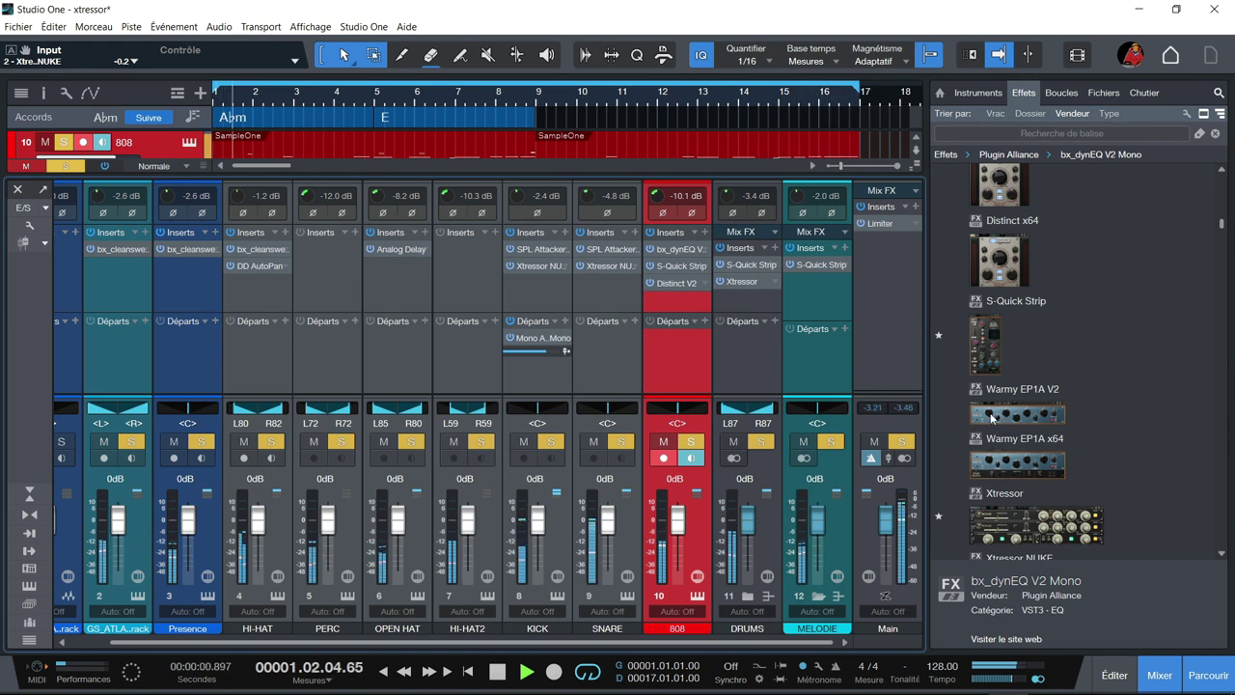
- Insert Warmy EP1A V2 after the Xtressor on the DRUMS bus, and play with MELODIE and the 808 unsoloed
drag(1015, 415, 731, 294)
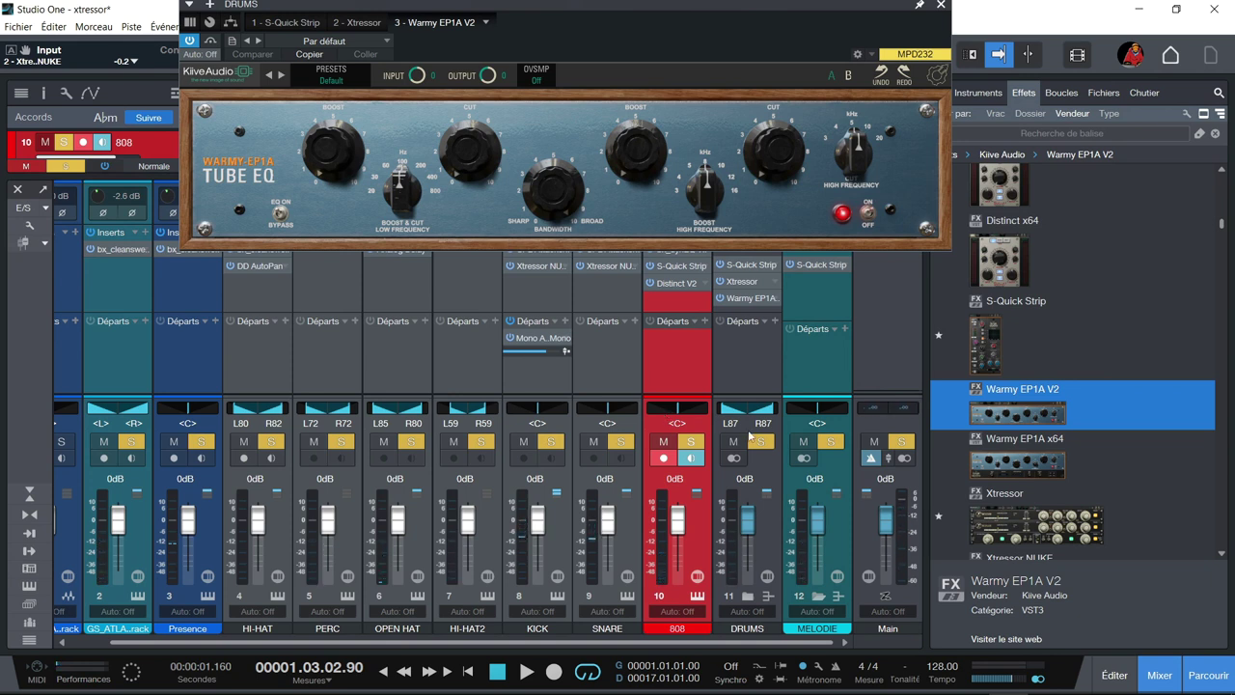
click(828, 442)
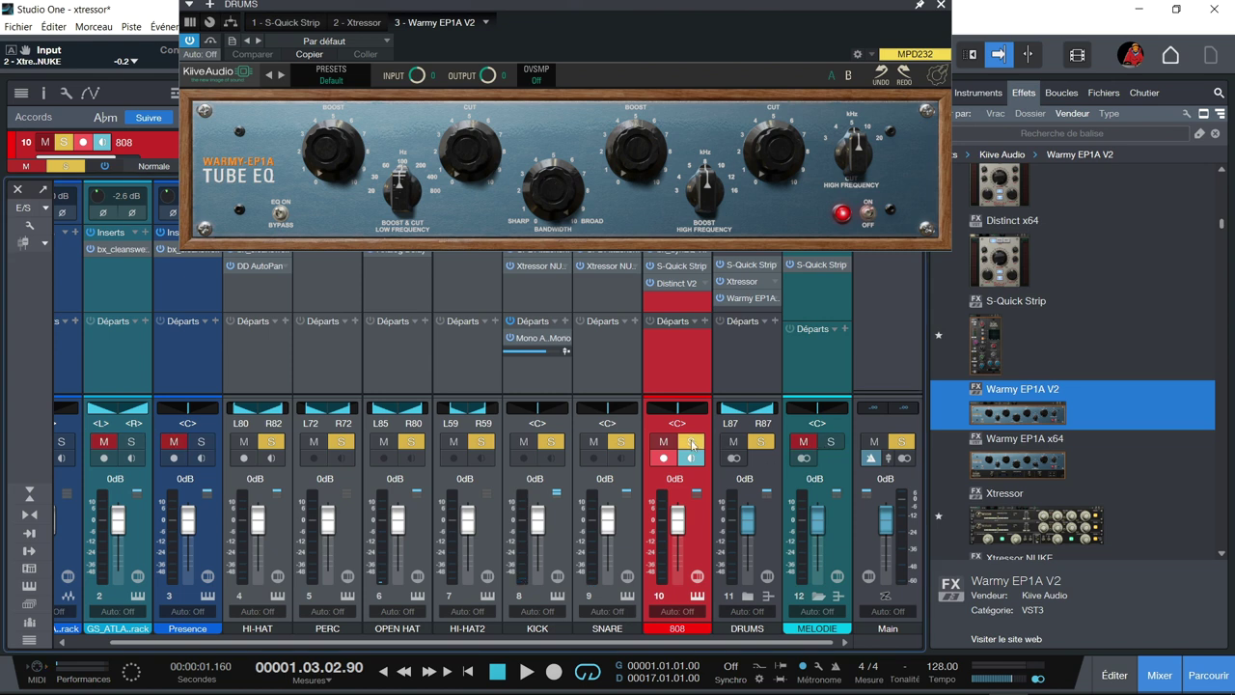
click(691, 442)
key(space)
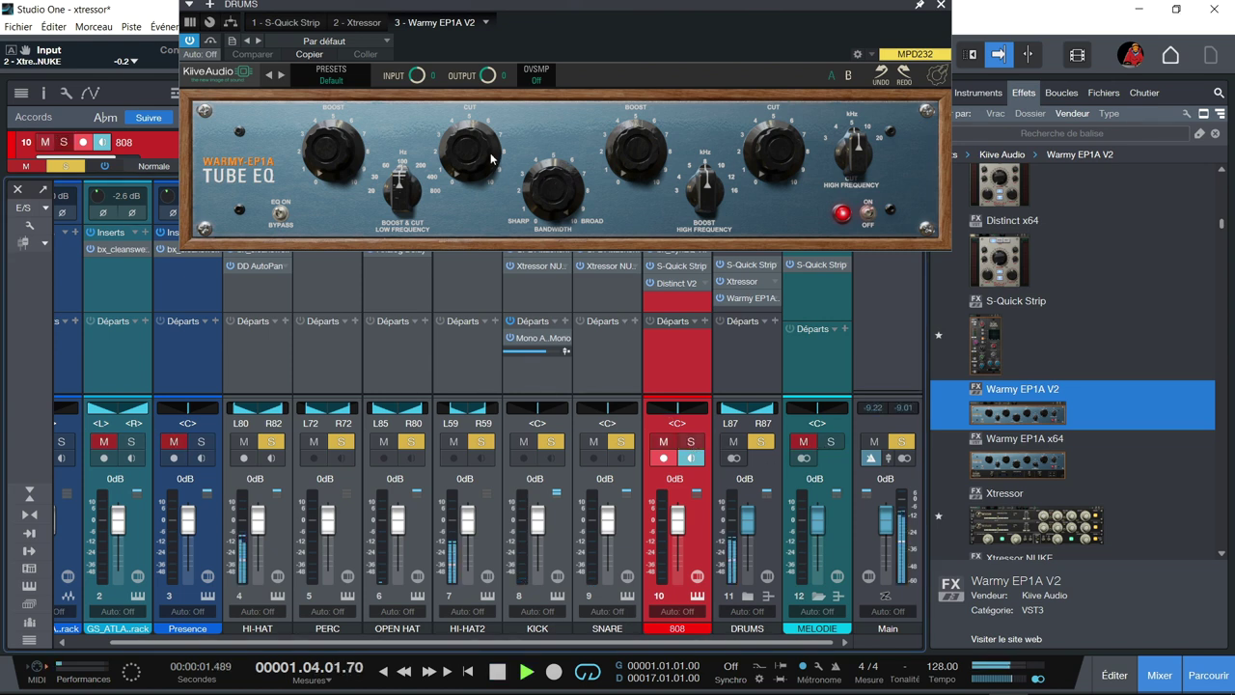
- Set the drums' Warmy EP1A low boost to 4.2 dB, raise the low cut, and try low frequencies before settling on 100 Hz
drag(338, 146, 315, 55)
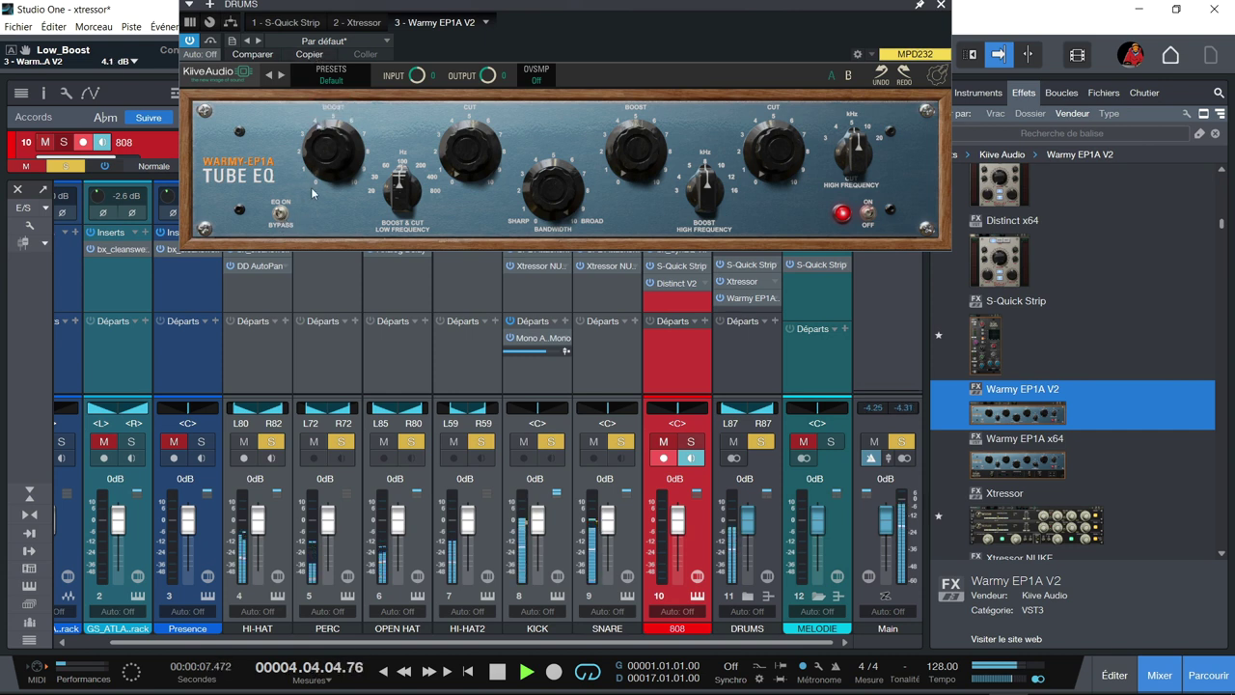
mouse_move(328, 152)
mouse_down()
mouse_move(330, 72)
mouse_move(322, 143)
mouse_up()
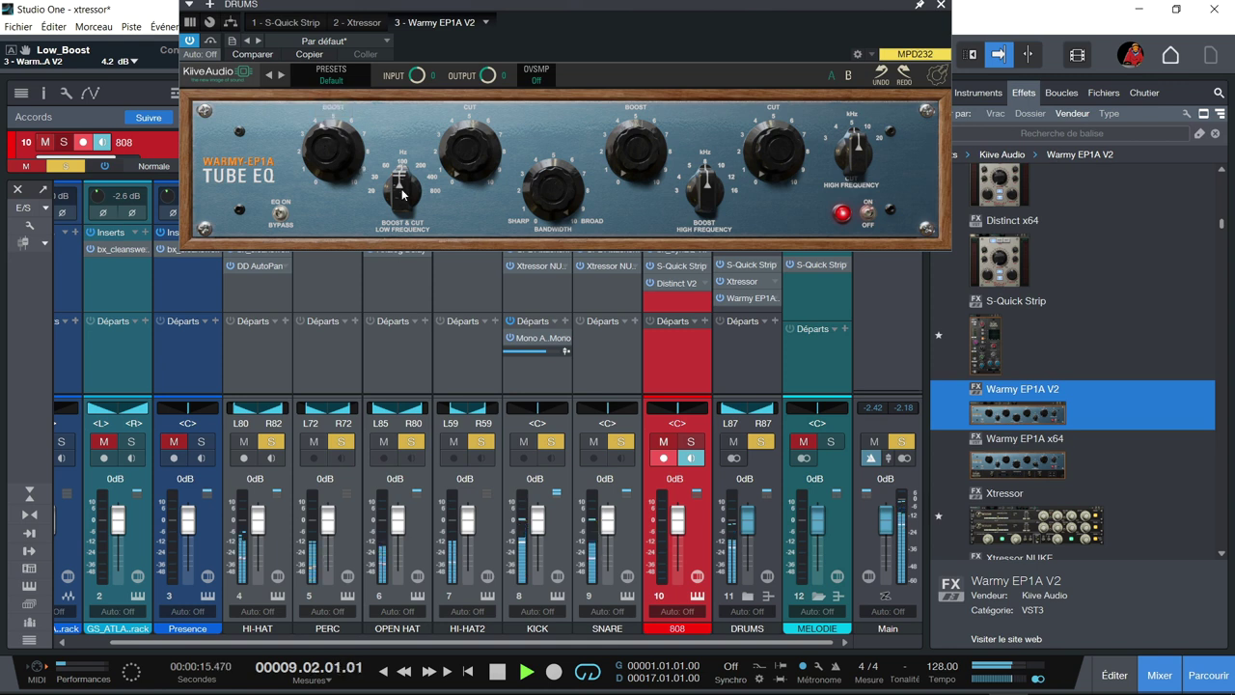
drag(404, 181, 392, 138)
click(465, 128)
drag(465, 128, 450, 68)
mouse_move(463, 150)
mouse_down()
mouse_move(465, 166)
mouse_move(460, 149)
mouse_up()
mouse_move(405, 197)
mouse_down()
mouse_move(404, 172)
mouse_move(389, 323)
mouse_move(398, 218)
mouse_up()
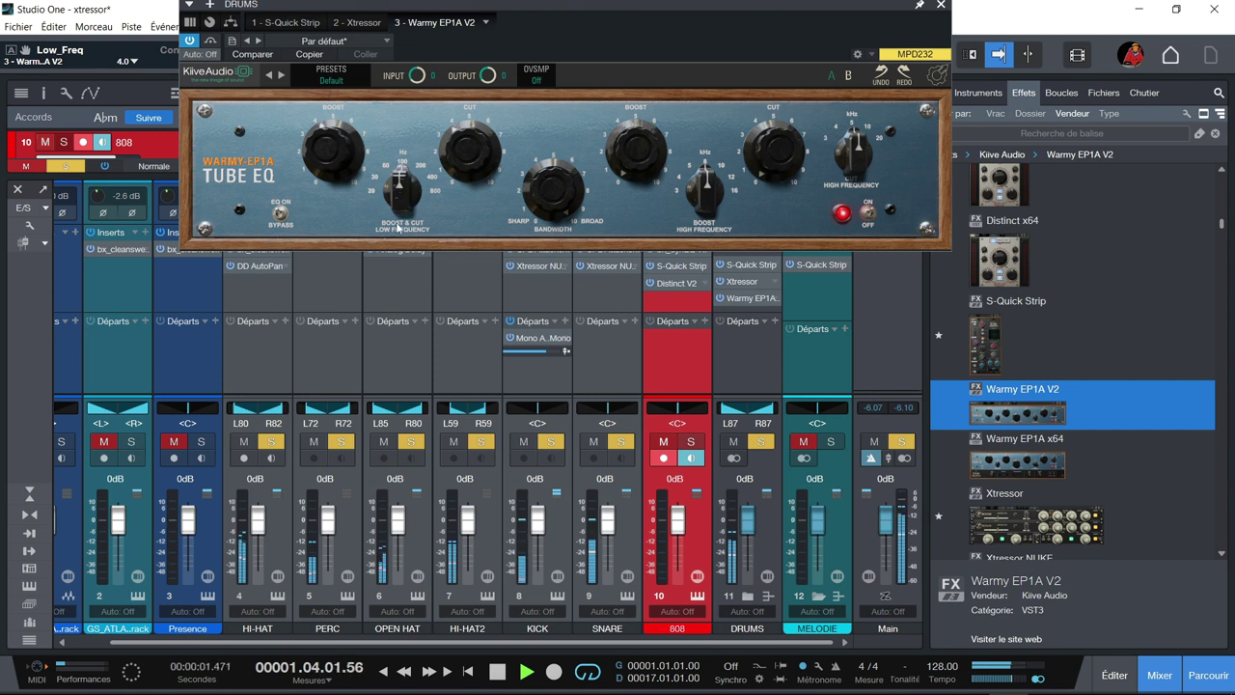
- Adjust the drums' Warmy EP1A bandwidth, and set its high boost to 3.2 dB with High_Freq at 3.0
drag(553, 217, 562, 290)
drag(634, 155, 616, 67)
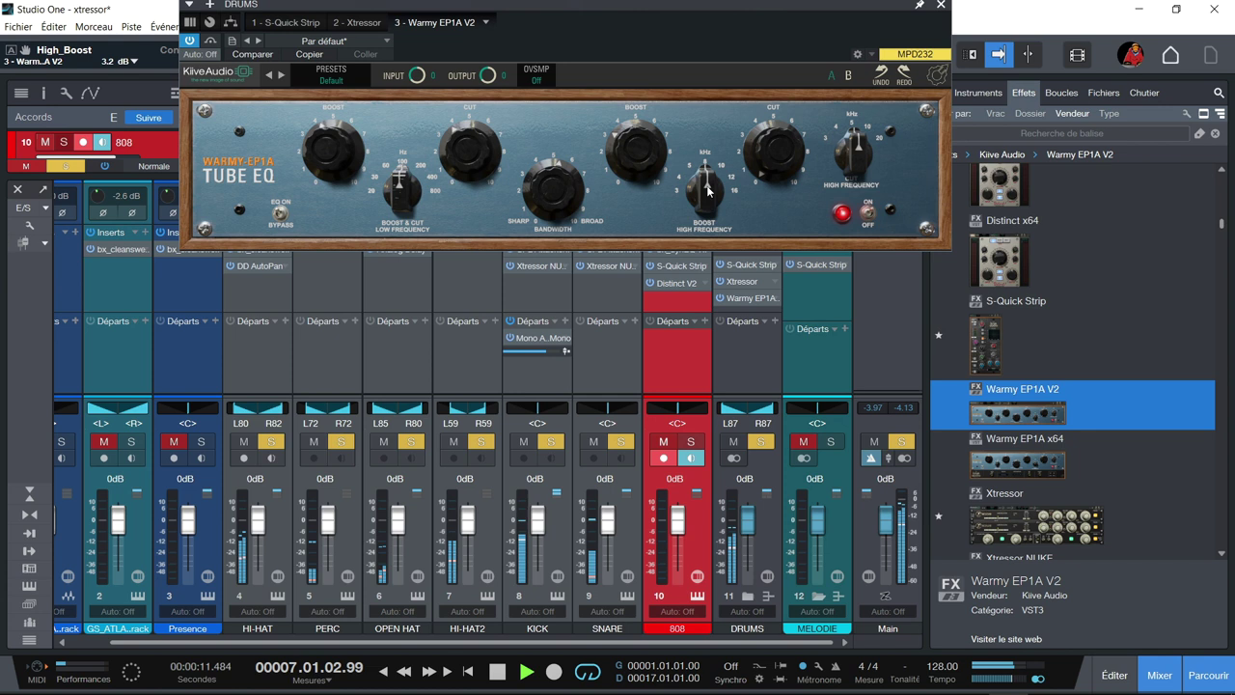
drag(710, 189, 710, 222)
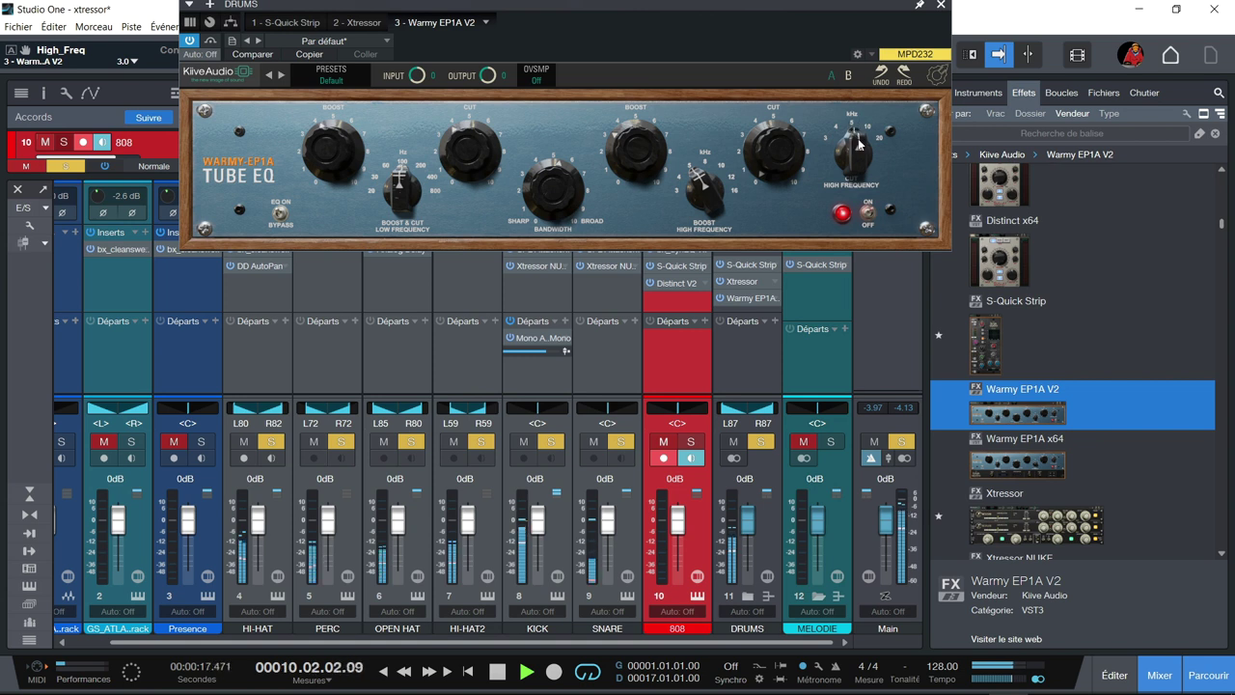
- Lower the high-cut frequency and set the high cut to 1.7 dB, comparing the drums with Warmy EP1A bypassed and active
click(859, 146)
drag(855, 146, 761, 104)
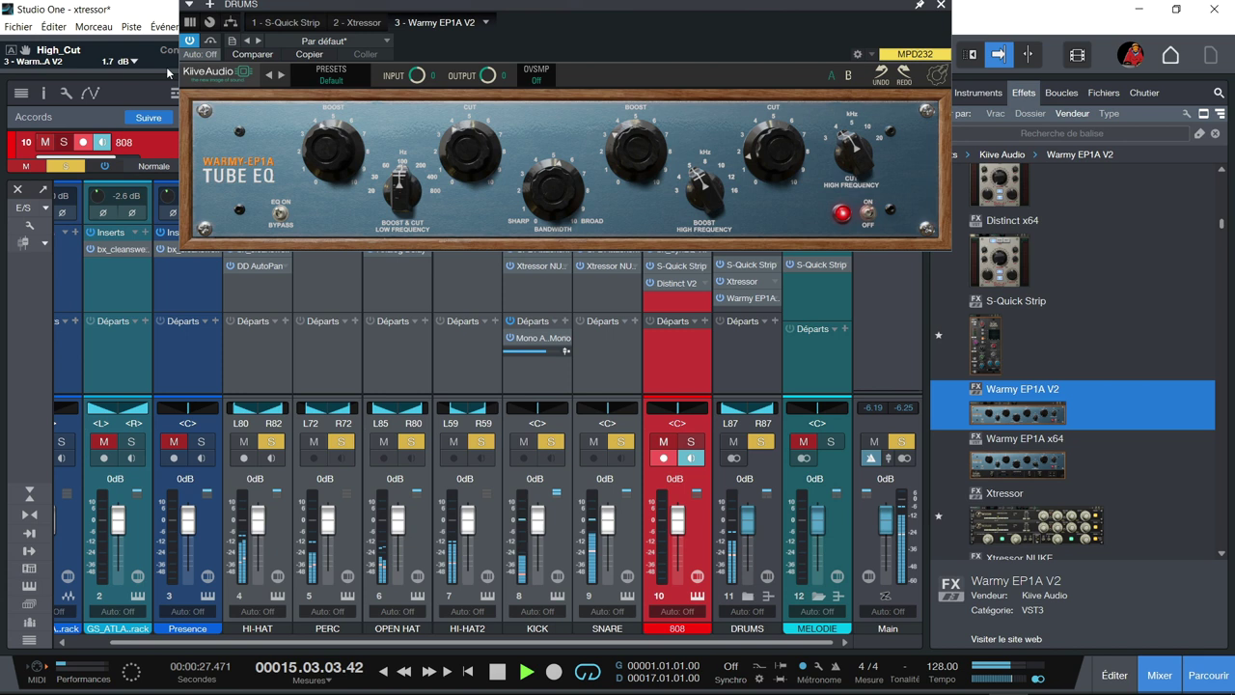
click(212, 44)
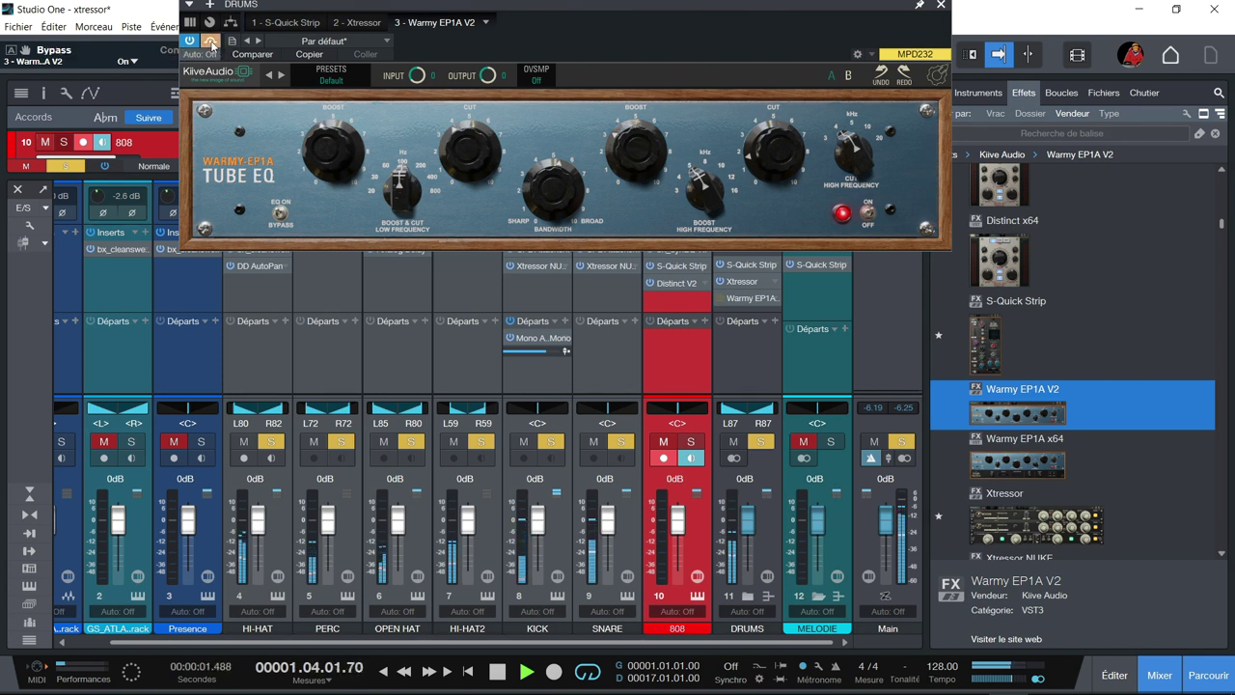
click(212, 43)
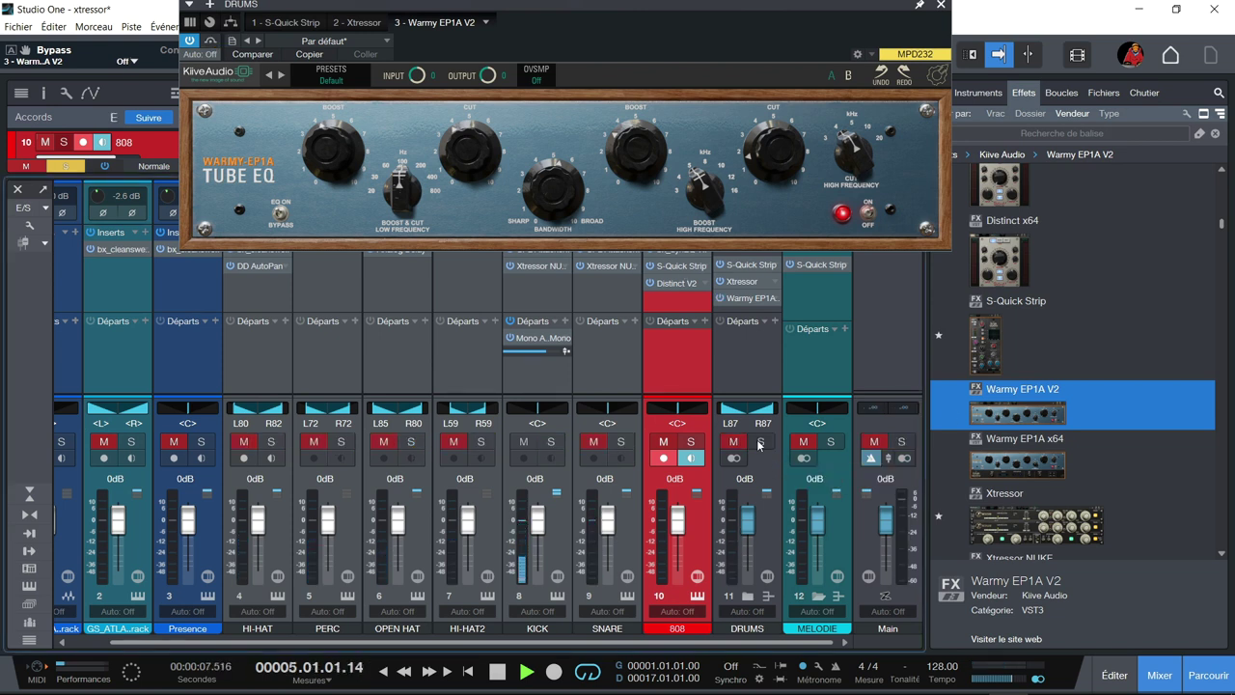
- Clear all channel mutes and solos, compare the full mix with Warmy EP1A's power off and on, and stop playback
click(887, 447)
click(63, 162)
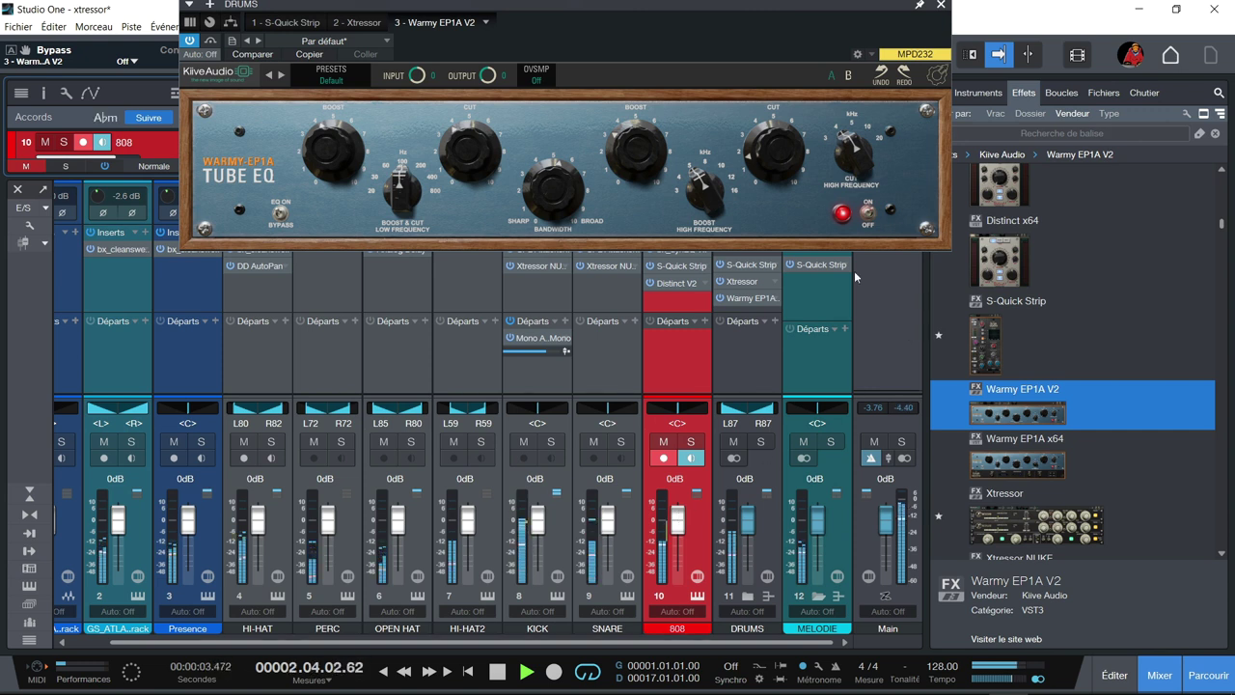
click(869, 214)
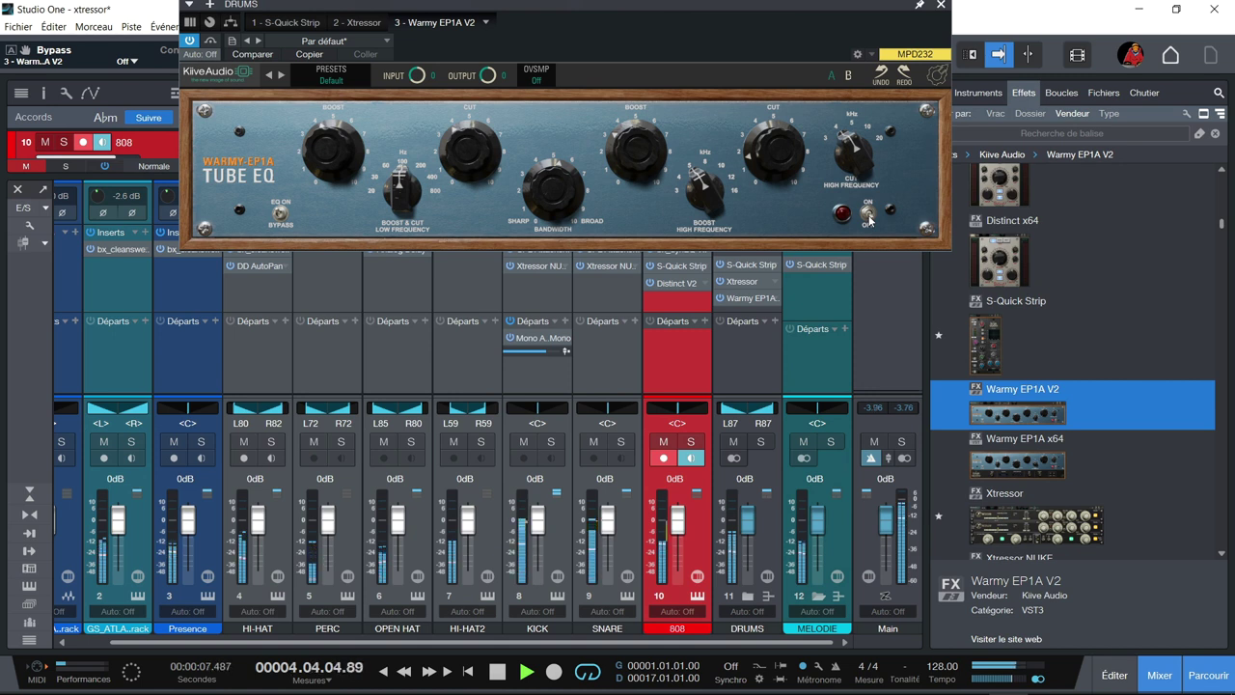
click(869, 214)
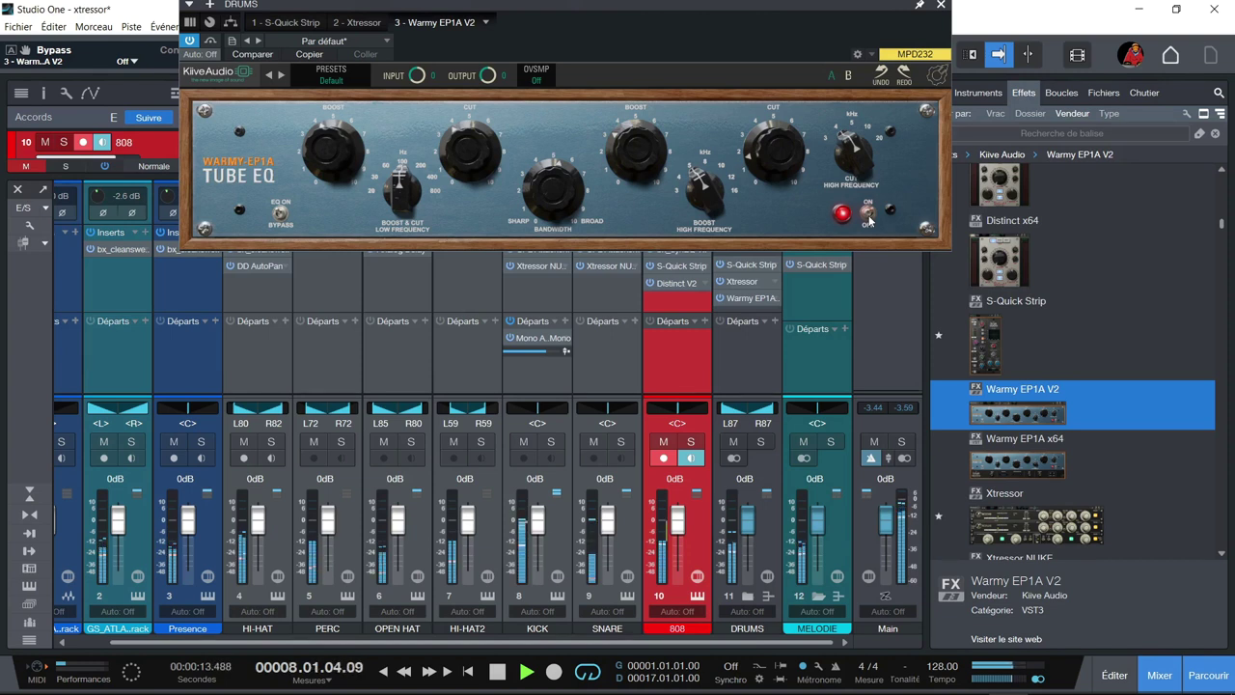
key(space)
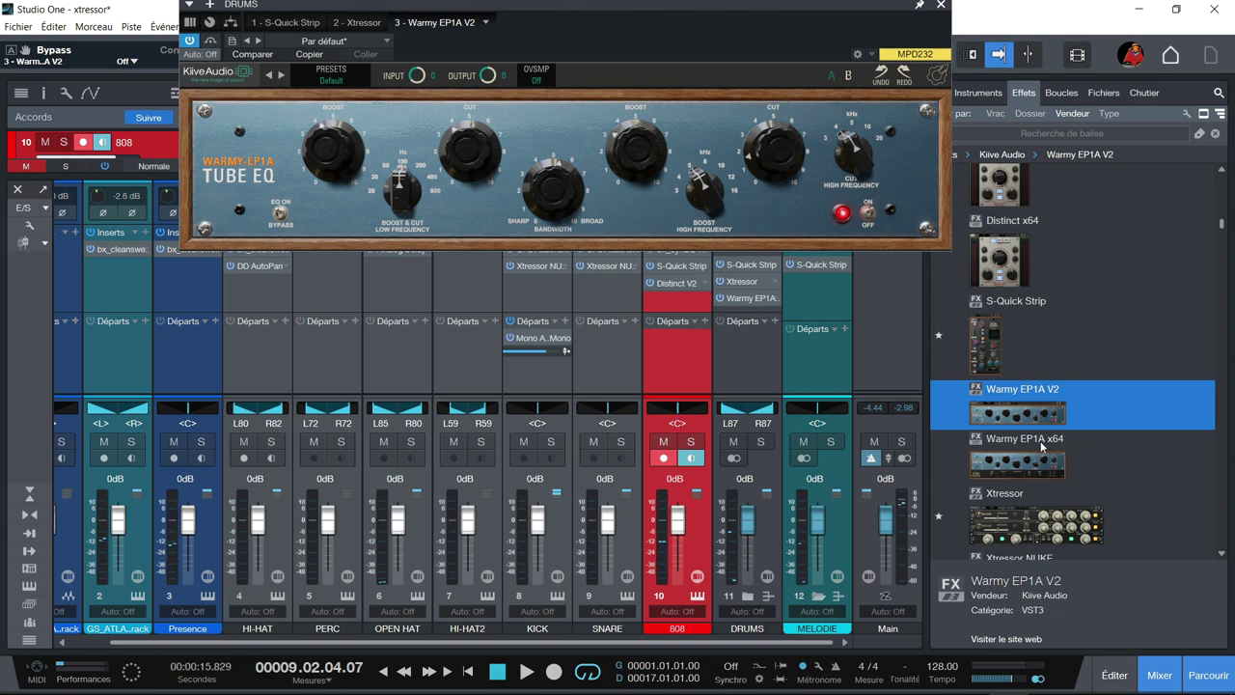
- Open the Xtressor on the DRUMS bus and move its window so all its controls are in view
click(743, 280)
drag(836, 6, 693, 140)
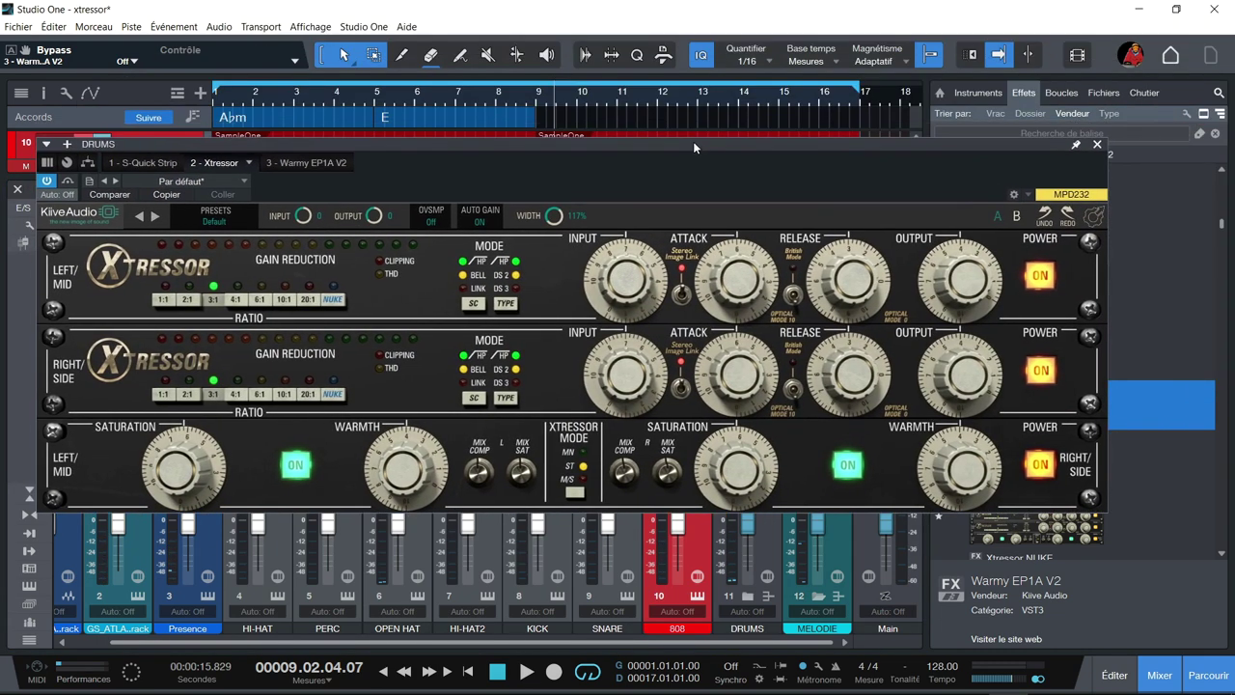